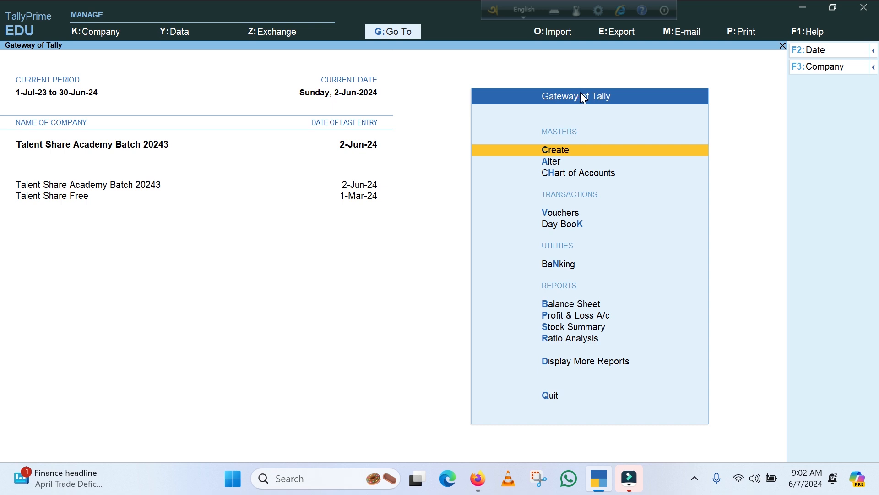
# Enable cost centres in the company features of Talent Share Academy Batch 20243 and return to the Gateway of Tally.
pyautogui.click(98, 32)
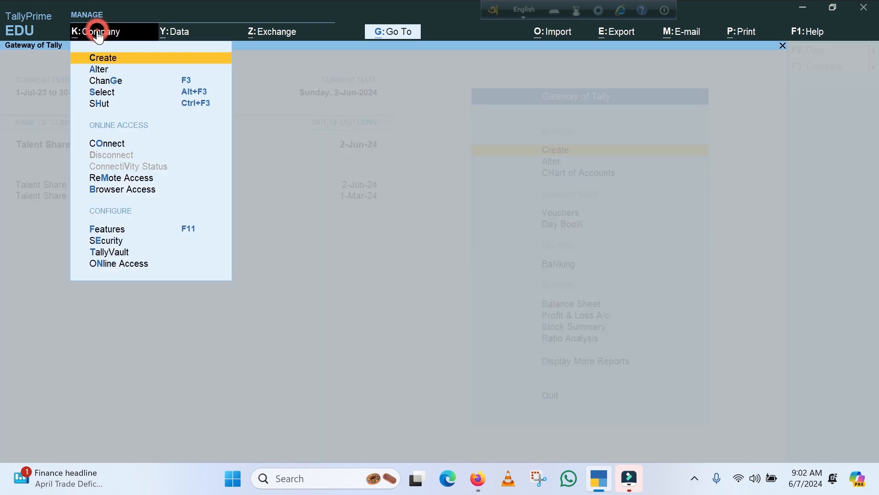
pyautogui.click(117, 231)
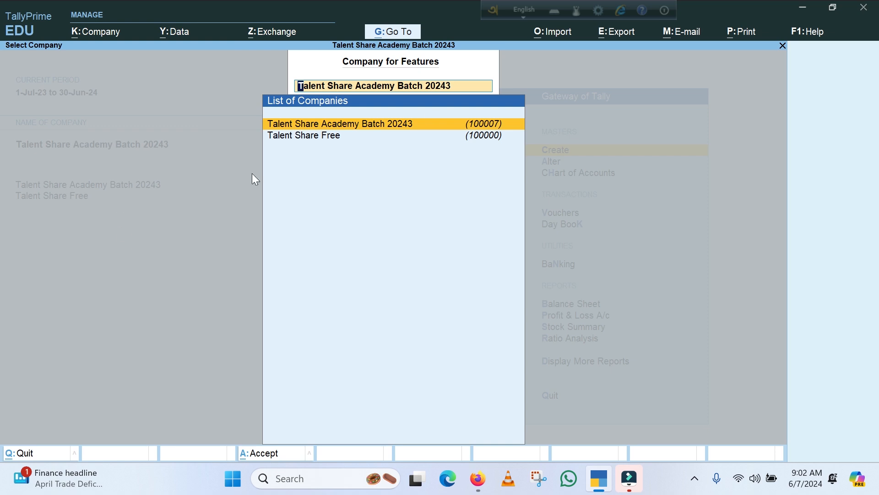
pyautogui.click(433, 126)
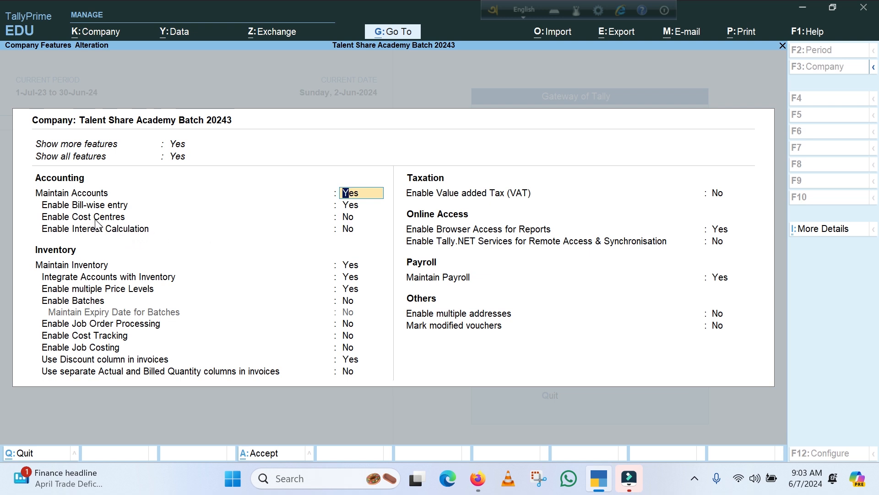
pyautogui.click(357, 218)
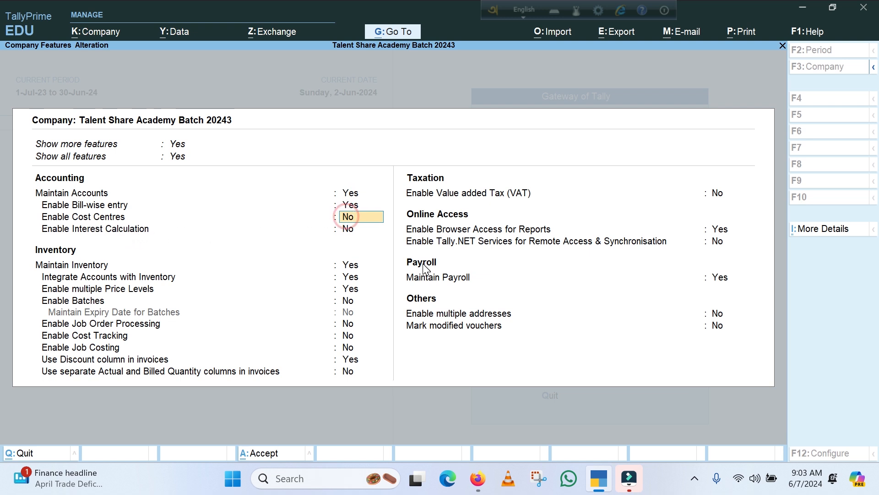
pyautogui.write('y')
pyautogui.press('Return')
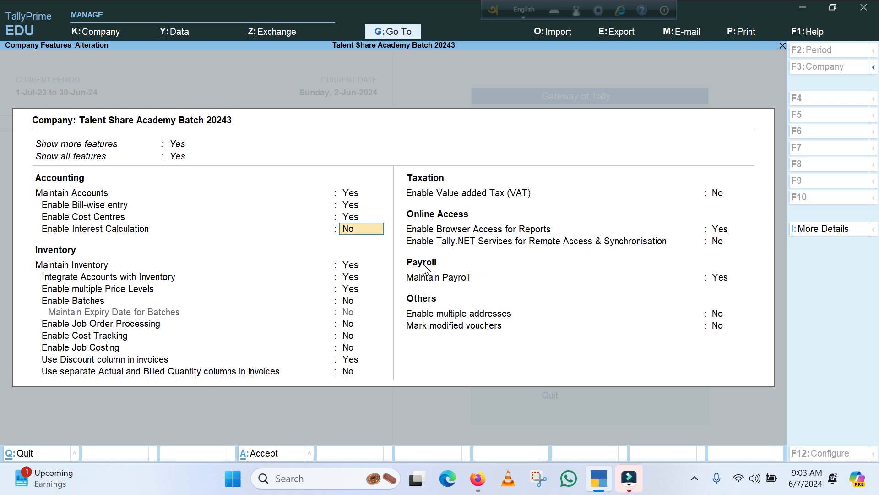
pyautogui.press('F3')
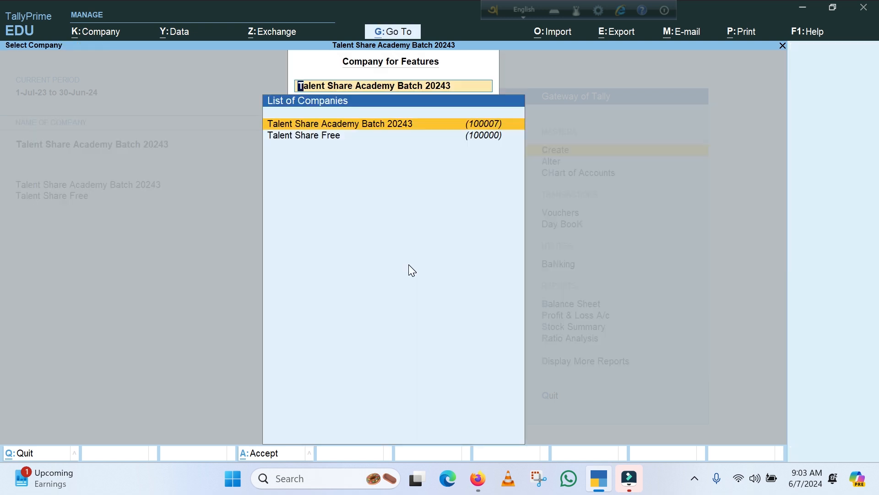
pyautogui.press('Escape')
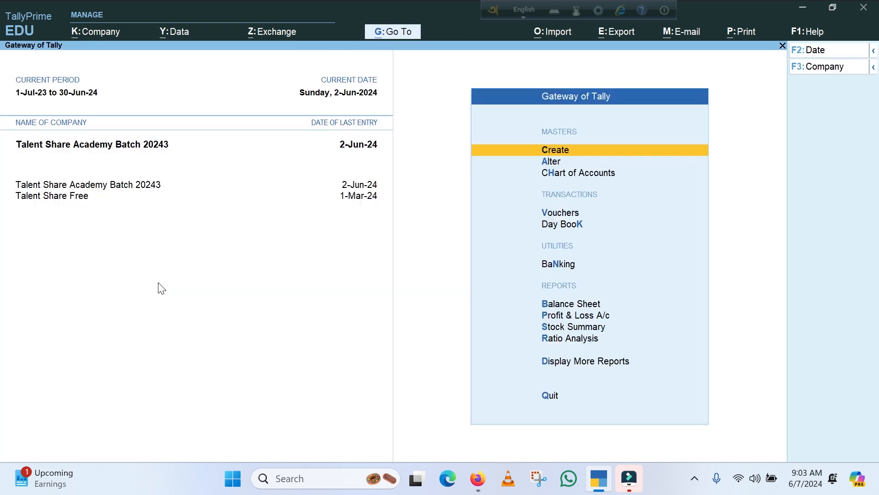
pyautogui.press('Escape')
pyautogui.press('n')
# Create a cost category named Expenses that allocates revenue items but not non-revenue items, and return to the Gateway of Tally.
pyautogui.click(557, 149)
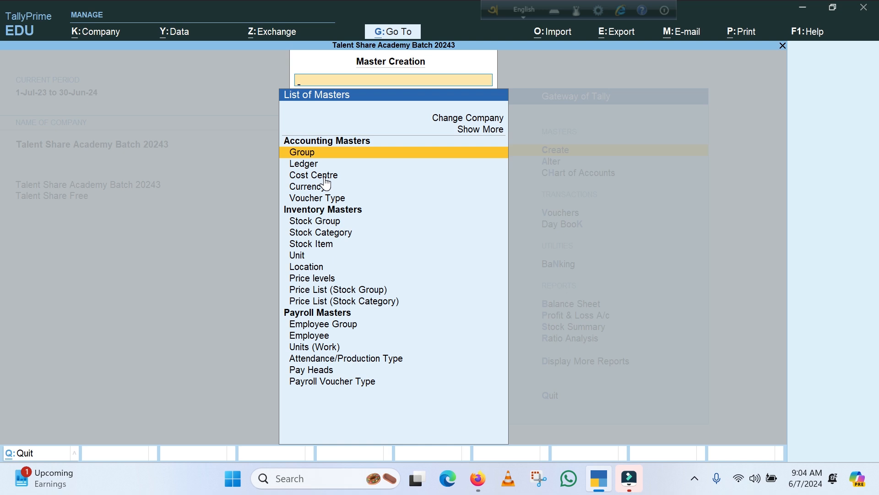
pyautogui.click(481, 130)
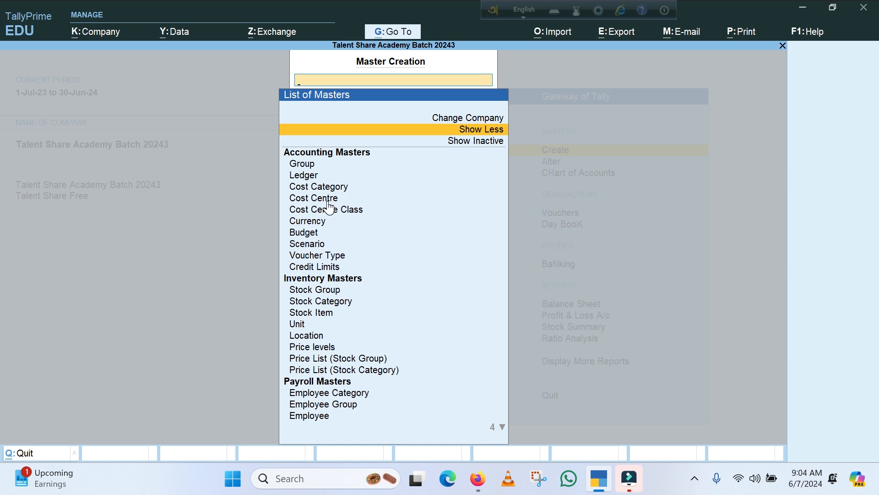
pyautogui.click(330, 186)
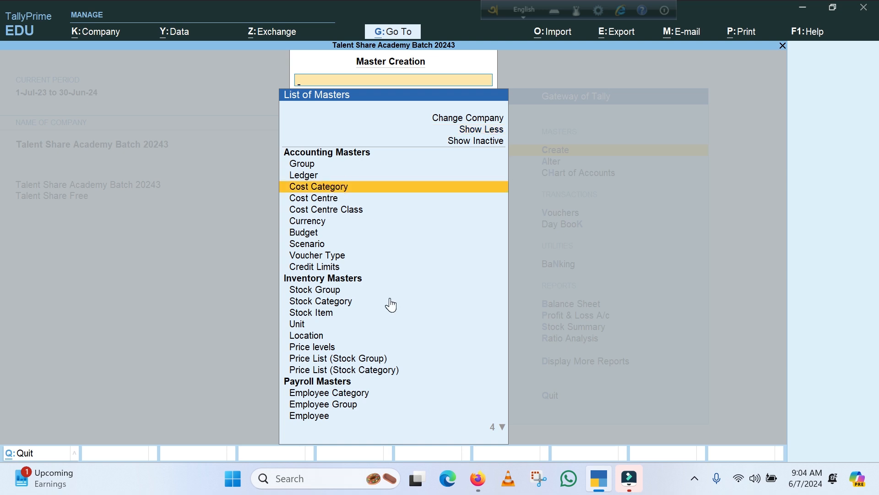
pyautogui.press('Return')
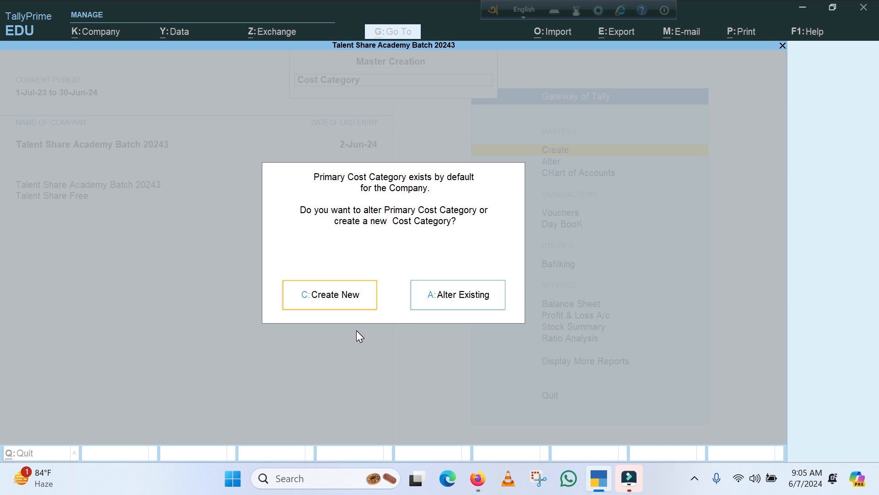
pyautogui.click(340, 295)
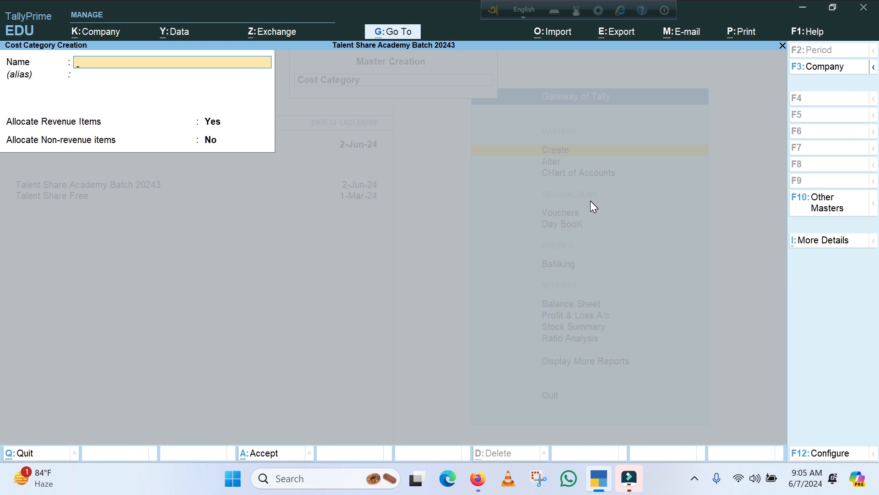
pyautogui.write('Expenses')
pyautogui.press('Return')
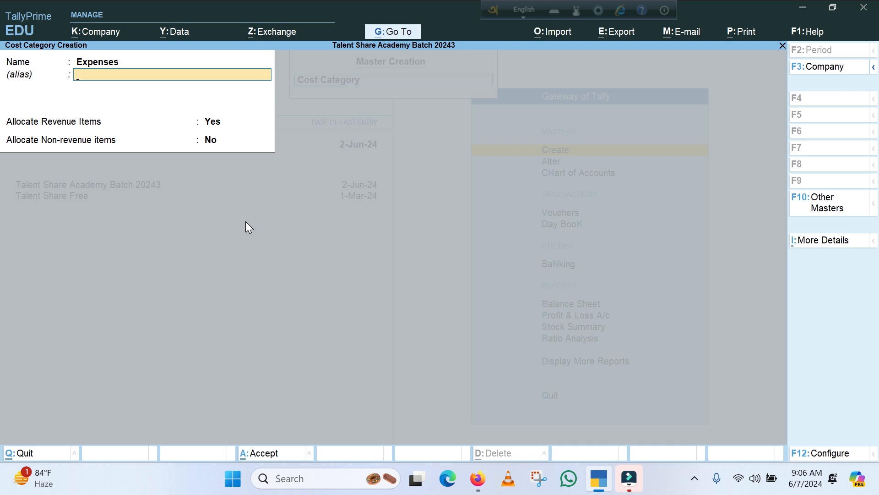
pyautogui.press('Return')
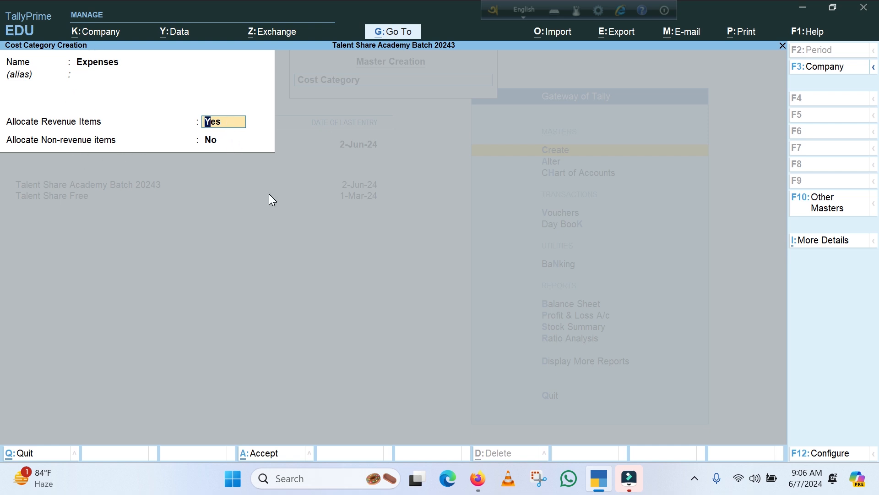
pyautogui.press('Return')
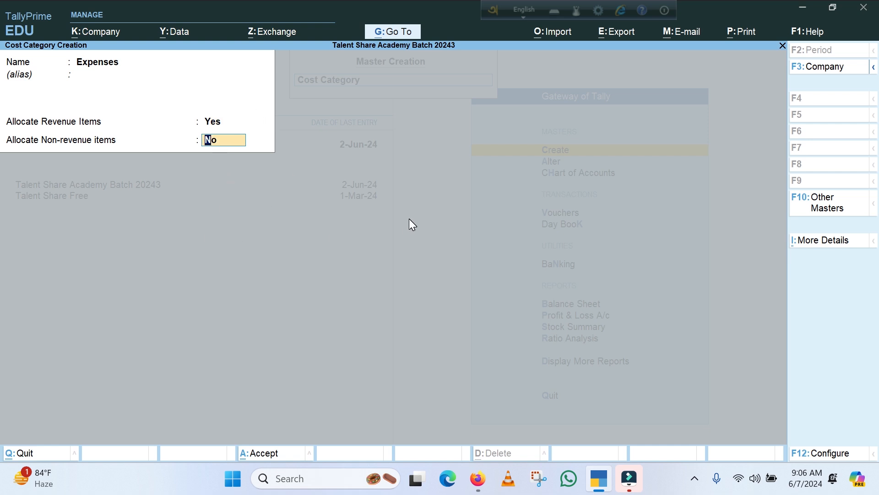
pyautogui.press('Return')
pyautogui.press('Return')
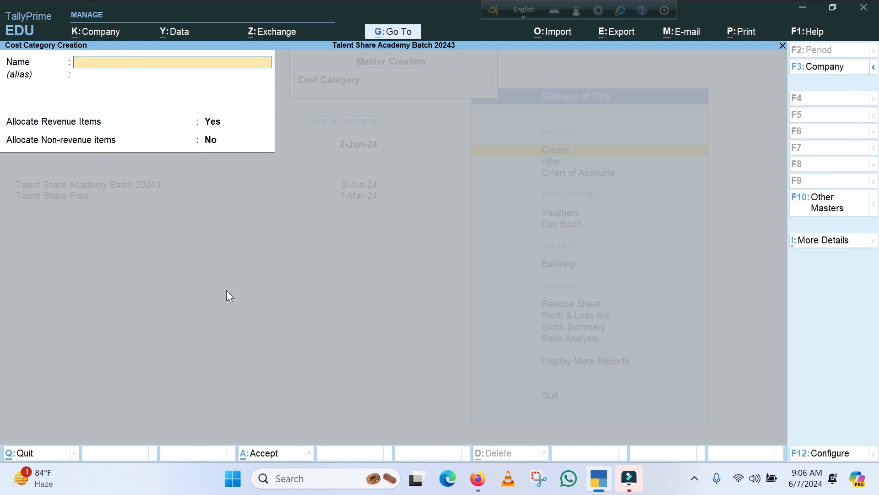
pyautogui.press('Escape')
pyautogui.press('Return')
pyautogui.press('Escape')
pyautogui.press('Escape')
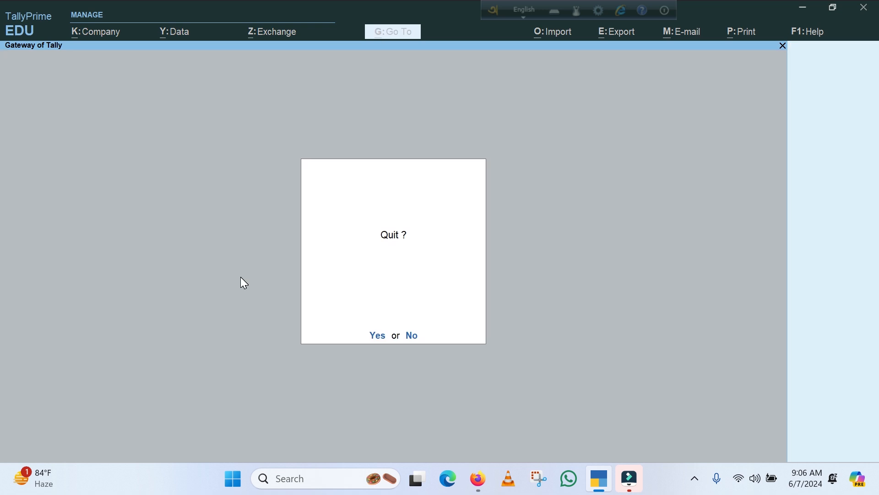
pyautogui.press('Escape')
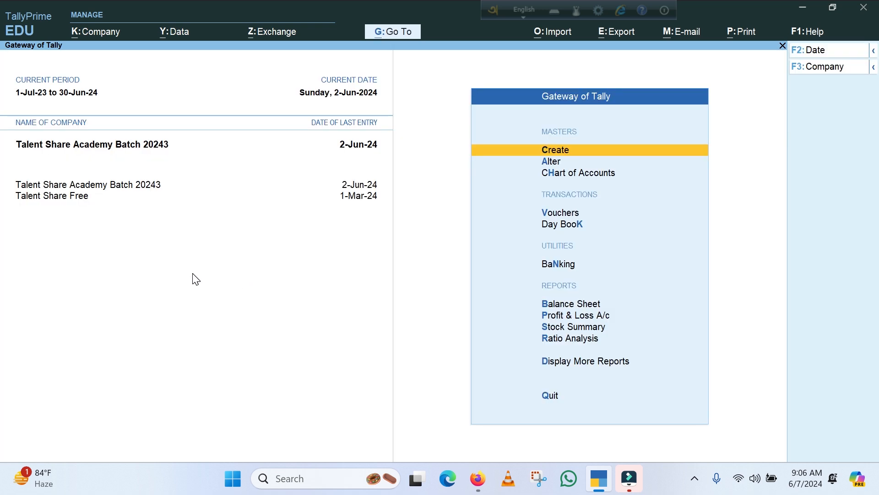
# Create a cost centre named Mohammadpur in the Expenses category, under Primary.
pyautogui.click(566, 151)
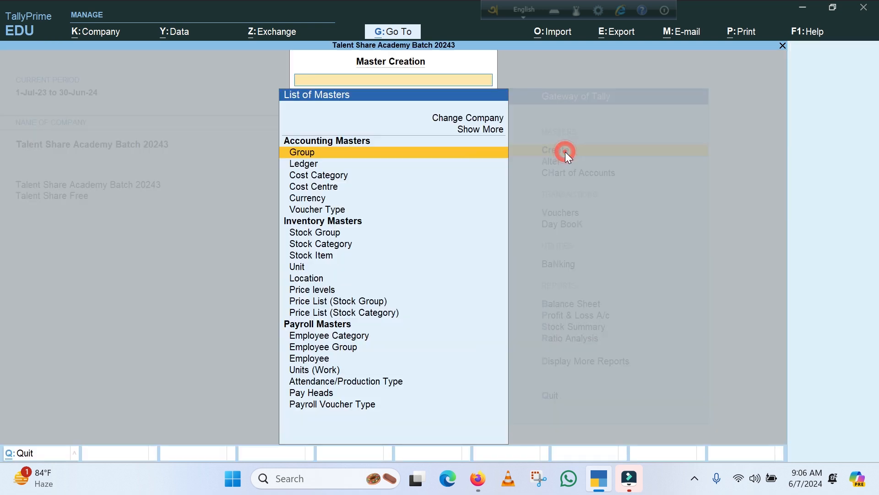
pyautogui.click(320, 186)
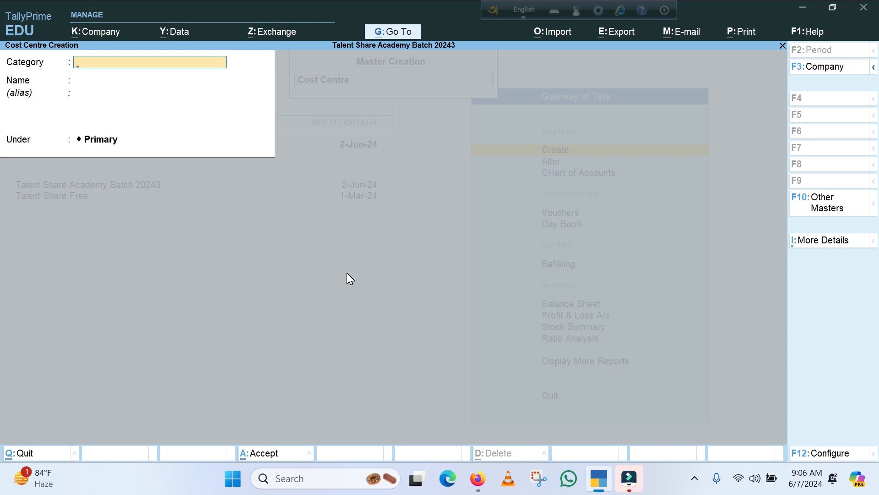
pyautogui.write('Ma')
pyautogui.press('BackSpace')
pyautogui.press('BackSpace')
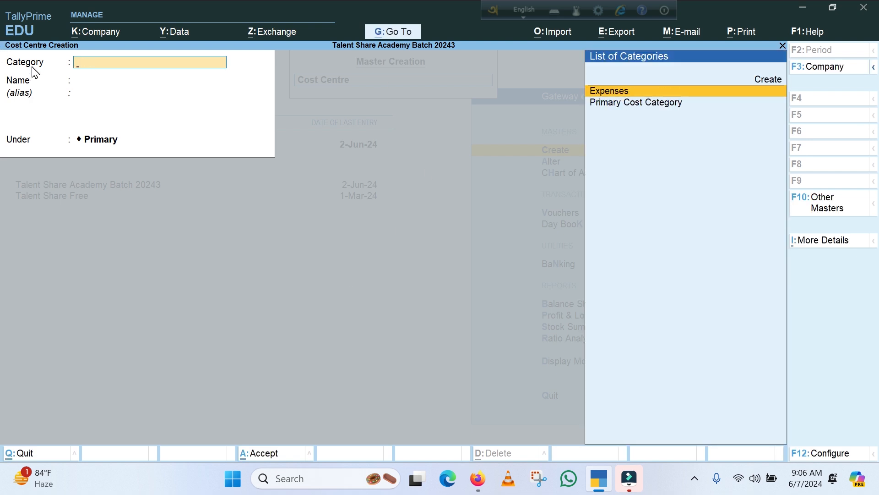
pyautogui.click(634, 90)
pyautogui.write('Moha')
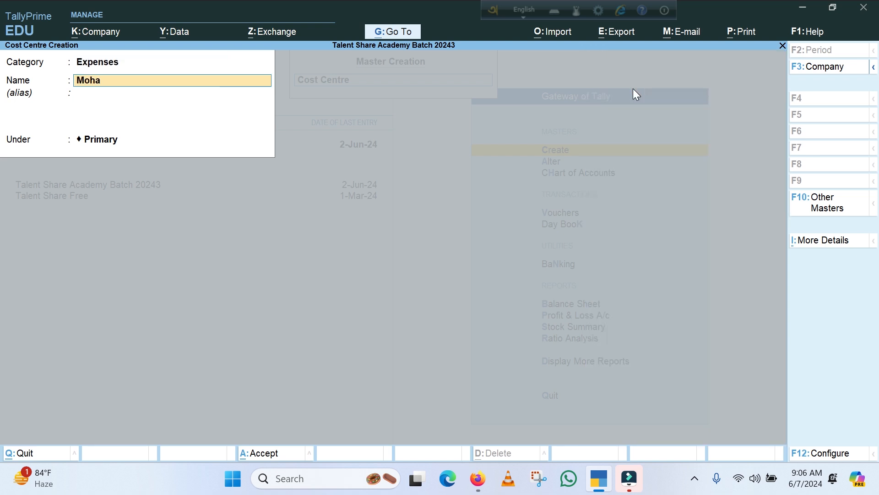
pyautogui.write('mmadpur')
pyautogui.press('Return')
pyautogui.press('Return')
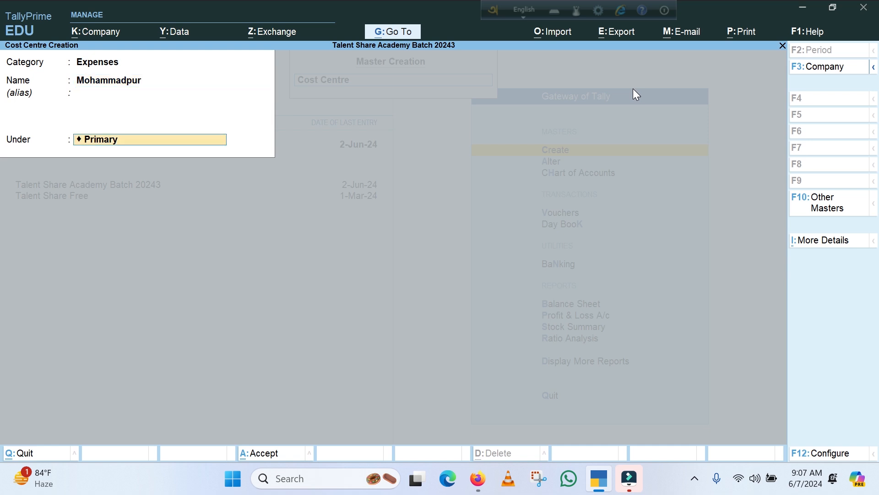
pyautogui.press('Return')
pyautogui.press('Return')
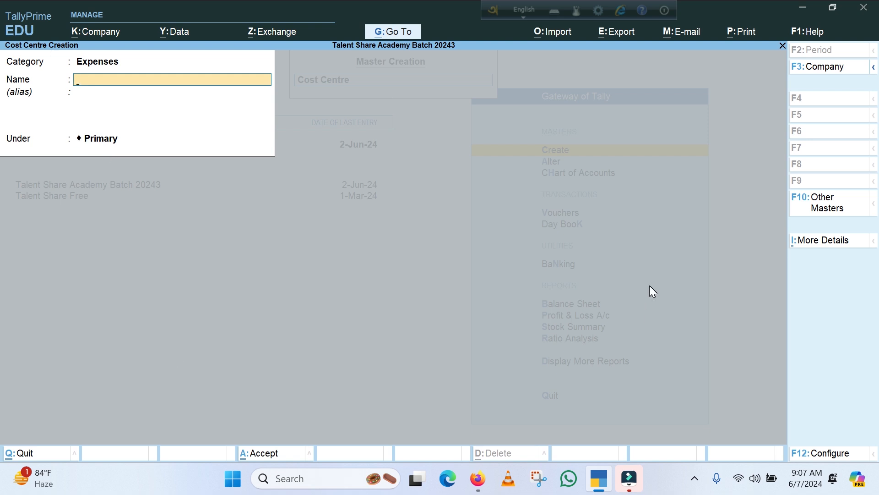
# Create a cost centre named Shyamoli in the Expenses category, under Primary.
pyautogui.write('Shyamoli')
pyautogui.press('Return')
pyautogui.press('Return')
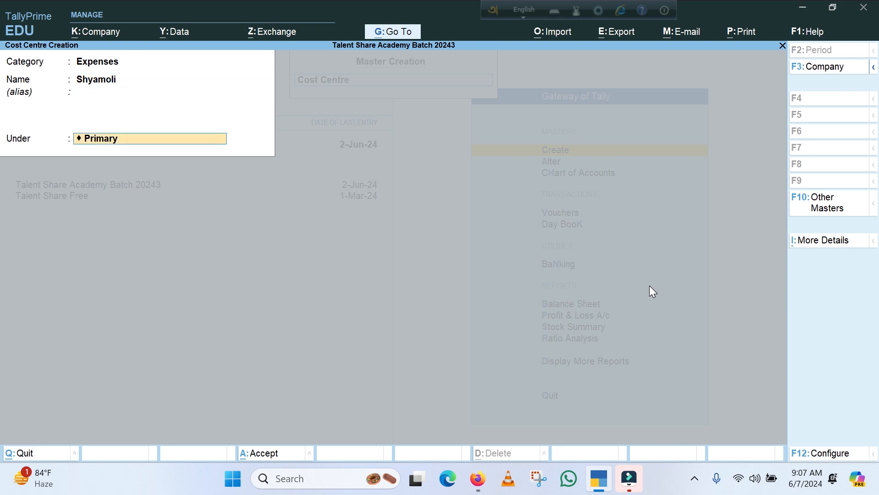
pyautogui.press('Return')
pyautogui.press('Return')
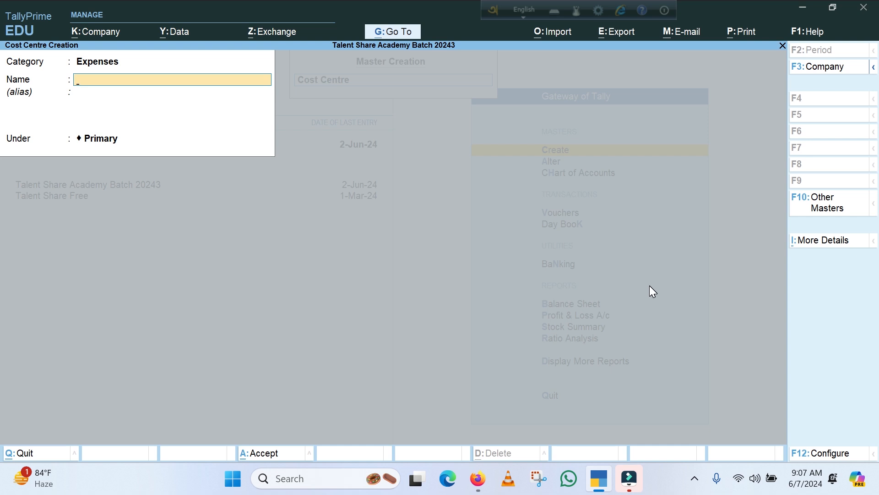
# Create a cost centre named Banani in the Expenses category, under Primary.
pyautogui.write('Banani')
pyautogui.press('Return')
pyautogui.press('Return')
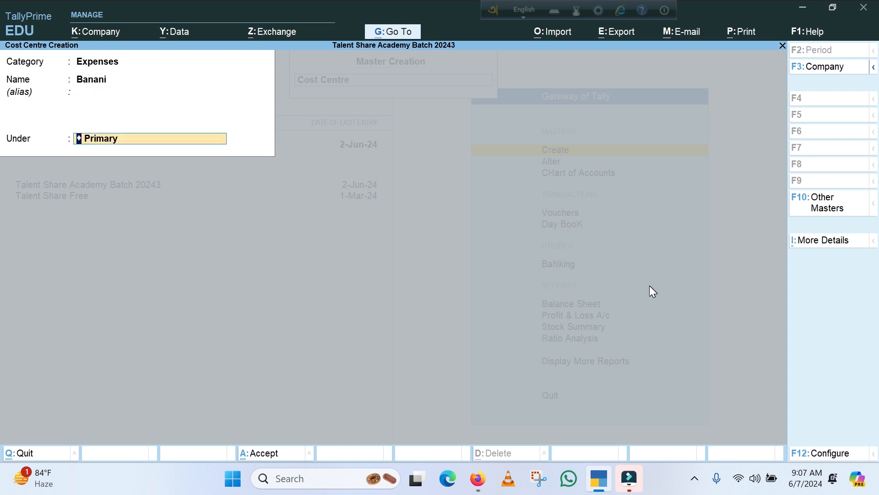
pyautogui.press('Return')
pyautogui.press('Return')
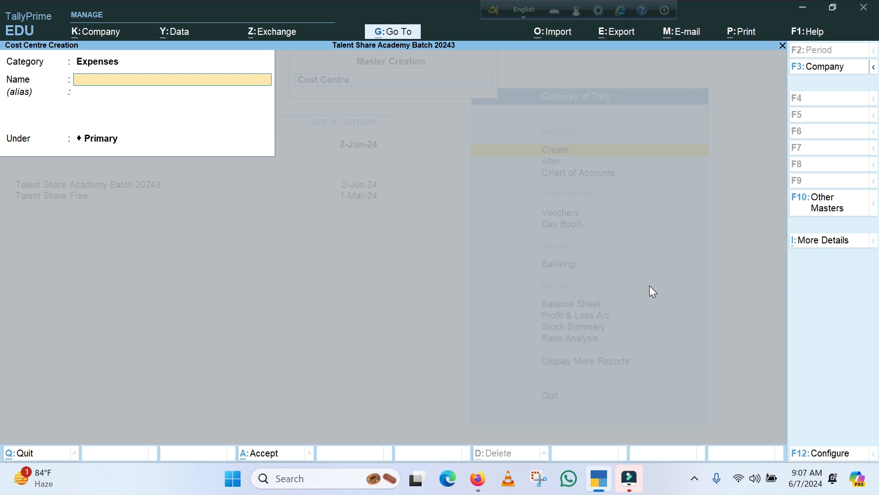
# Create a cost centre named Mohakhali under Primary in the Expenses category, and return to the Gateway of Tally.
pyautogui.write('Mohakhali')
pyautogui.press('Return')
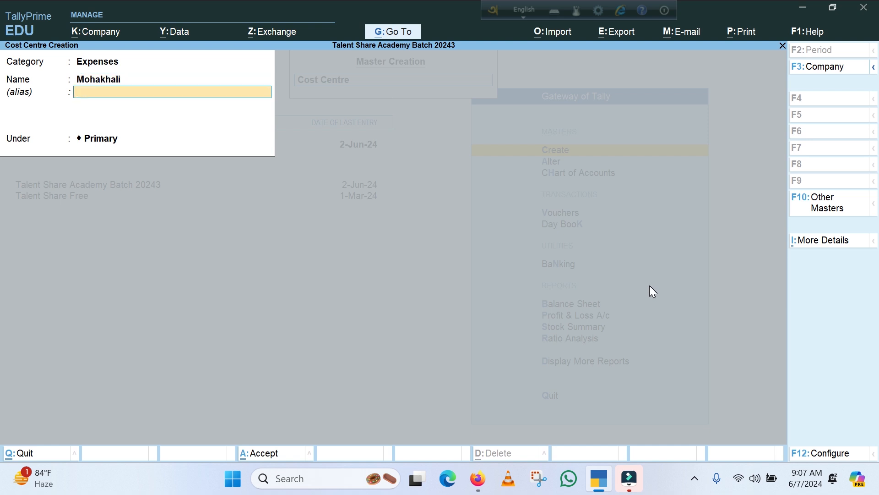
pyautogui.press('Return')
pyautogui.press('Return')
pyautogui.press('Return')
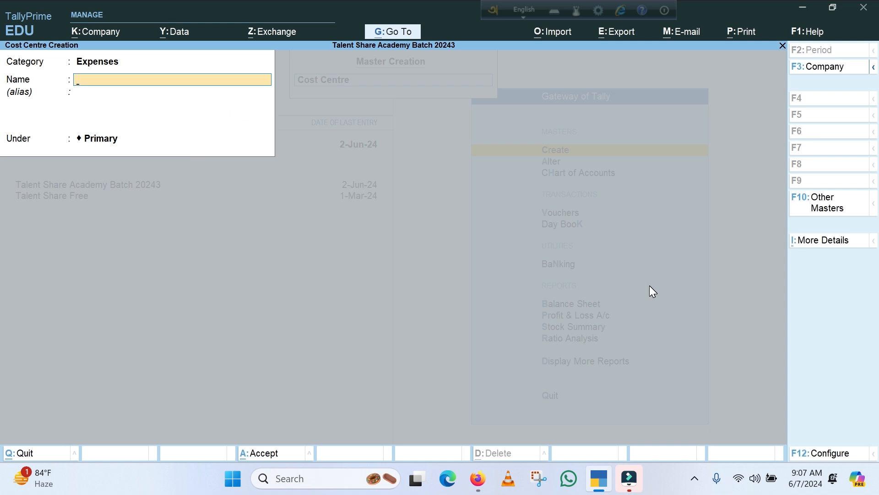
pyautogui.press('Escape')
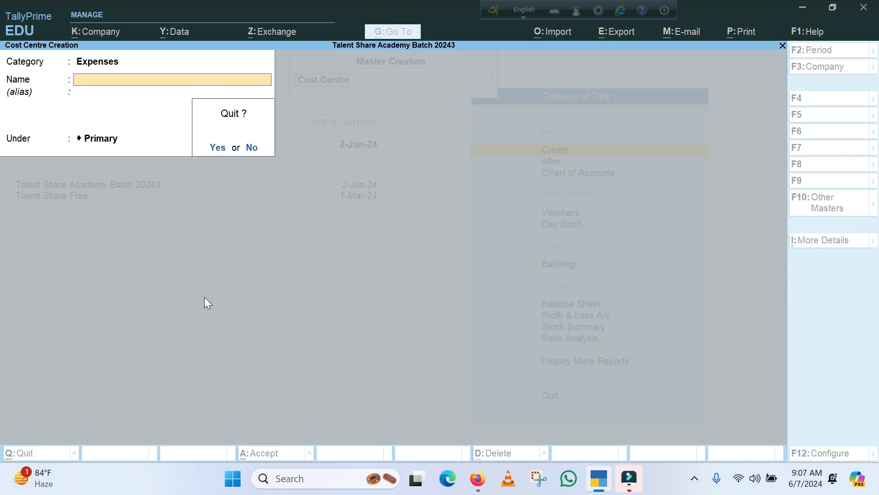
pyautogui.press('y')
pyautogui.press('Escape')
pyautogui.press('Escape')
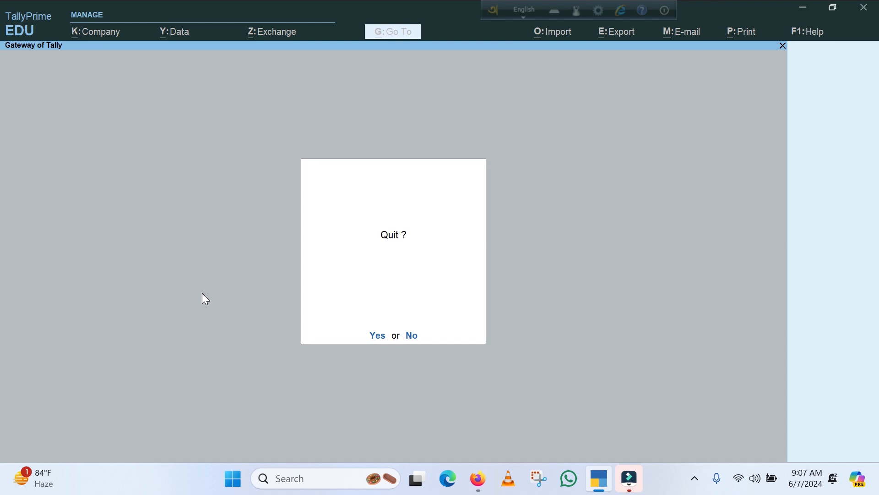
pyautogui.press('n')
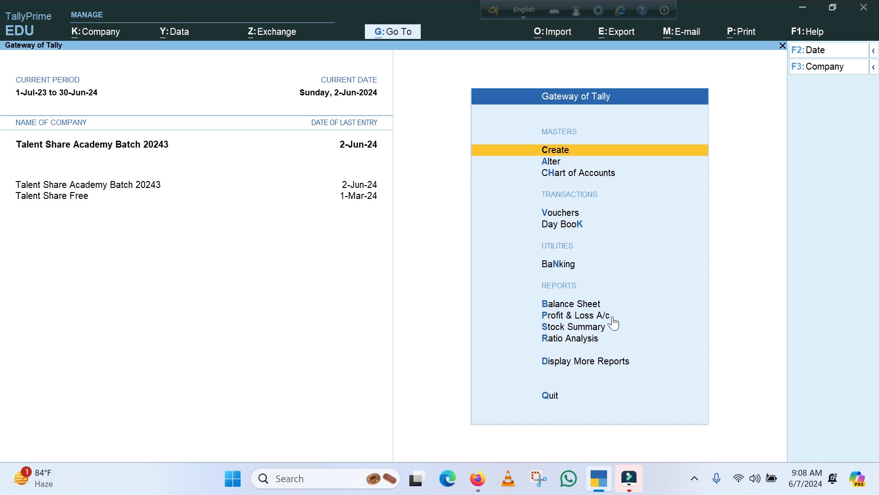
# Display the Profit & Loss A/c report in detailed format to examine the individual expense groups.
pyautogui.click(581, 314)
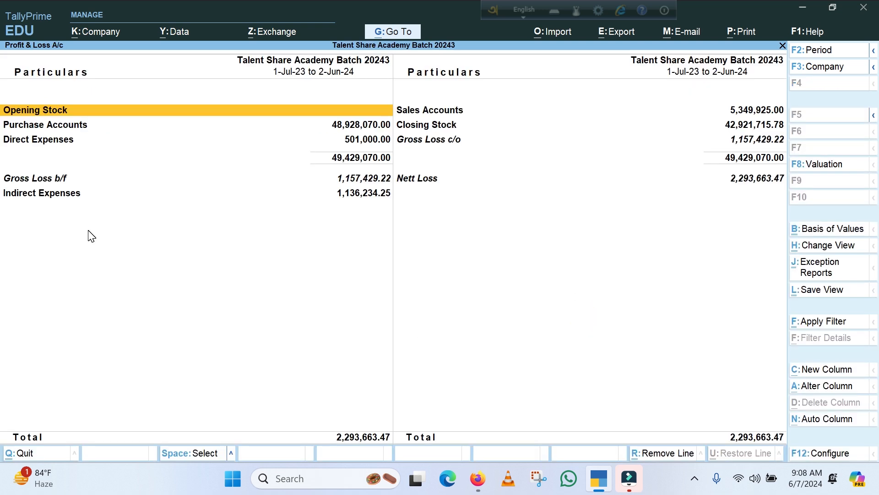
pyautogui.hotkey('alt', 'F5')
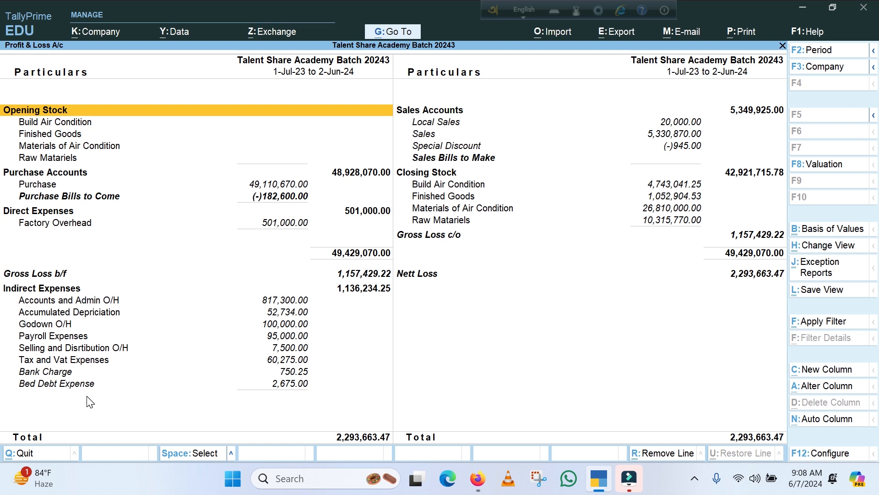
# Examine the ledgers in the Accounts and Admin O/H group under Indirect Expenses, and return to the Gateway of Tally.
pyautogui.click(56, 301)
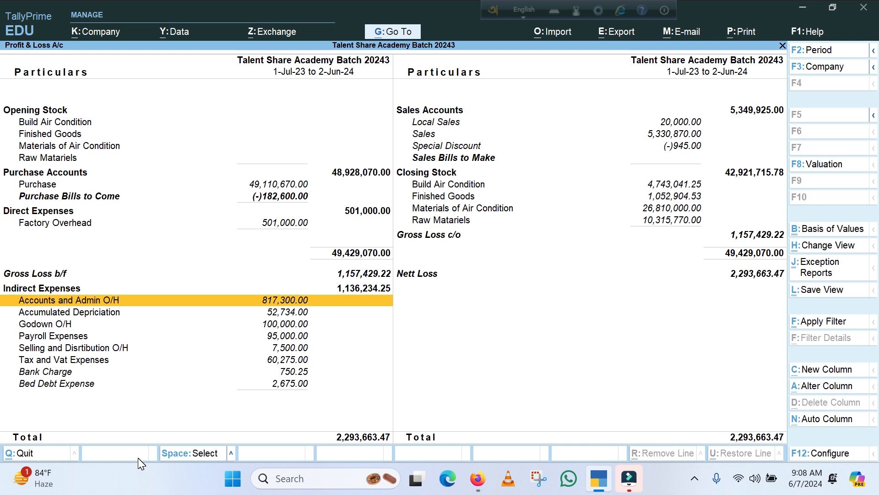
pyautogui.press('Return')
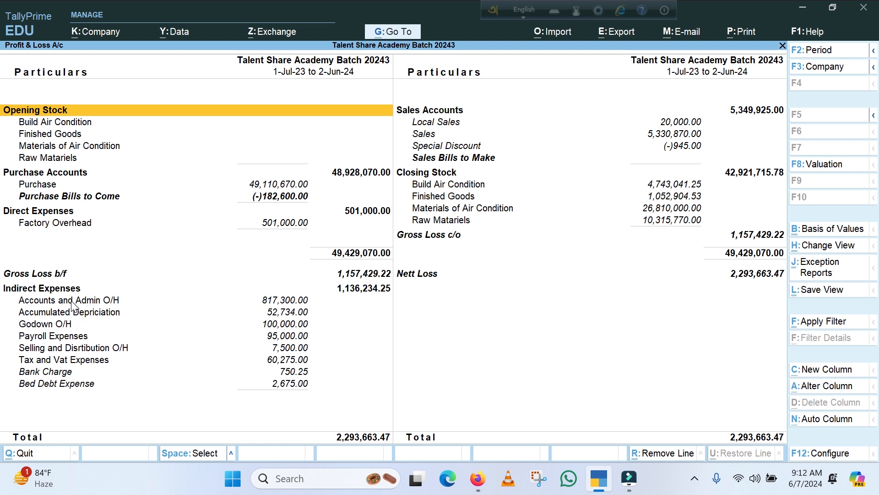
pyautogui.click(72, 304)
pyautogui.press('Return')
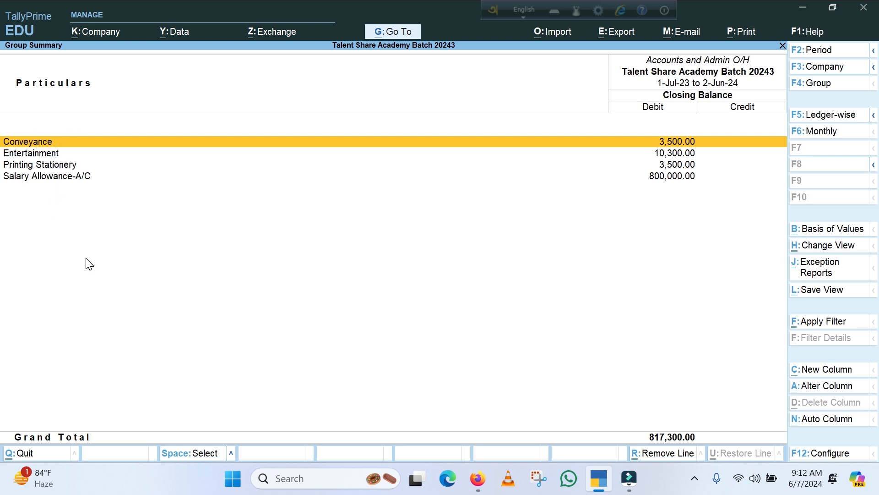
pyautogui.press('Escape')
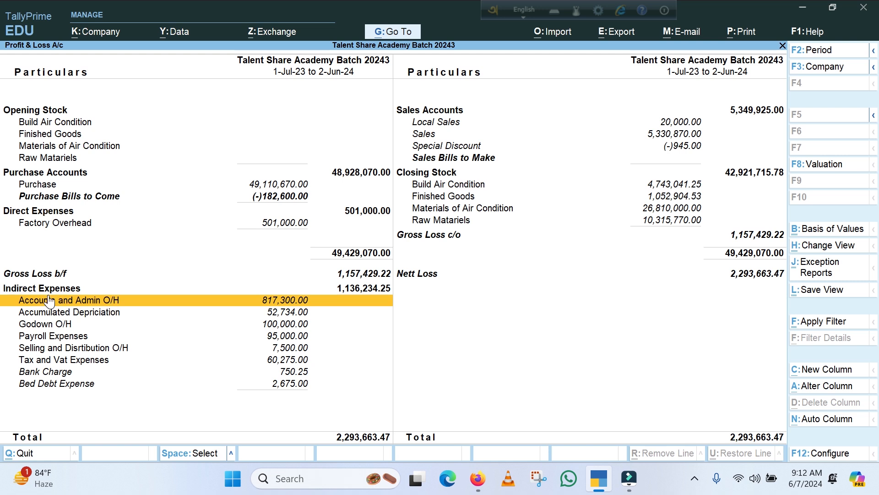
pyautogui.click(154, 302)
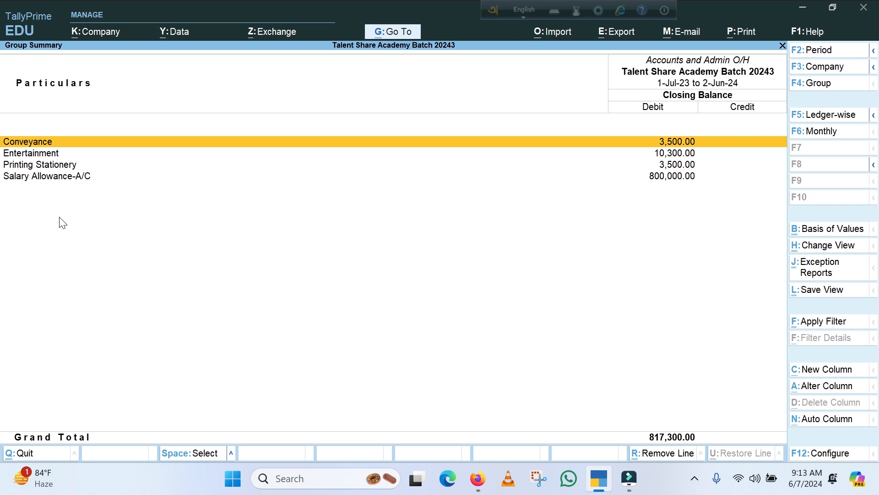
pyautogui.press('Escape')
pyautogui.press('Escape')
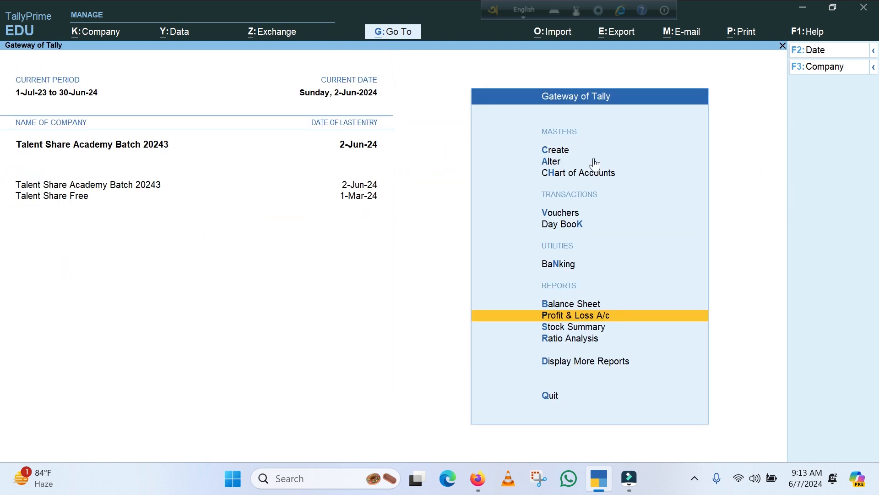
# Start a new ledger named Lunch Bill and place it under the Accounts and Admin O/H group.
pyautogui.click(561, 152)
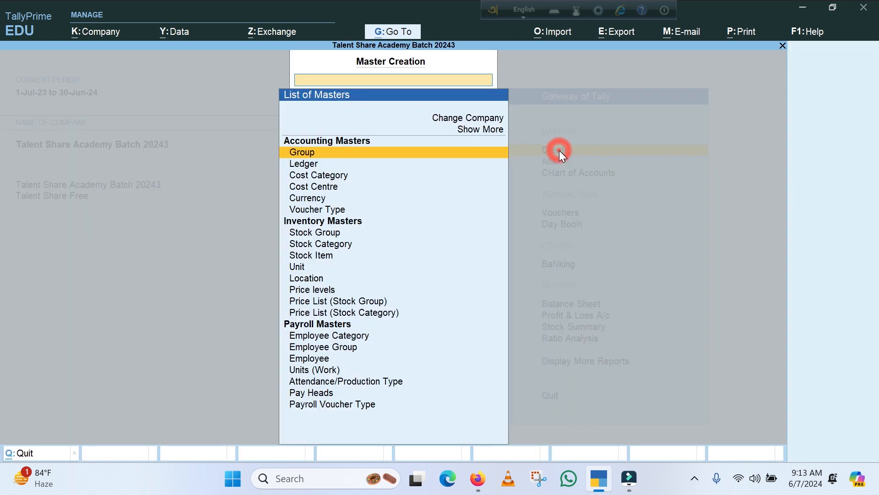
pyautogui.click(304, 163)
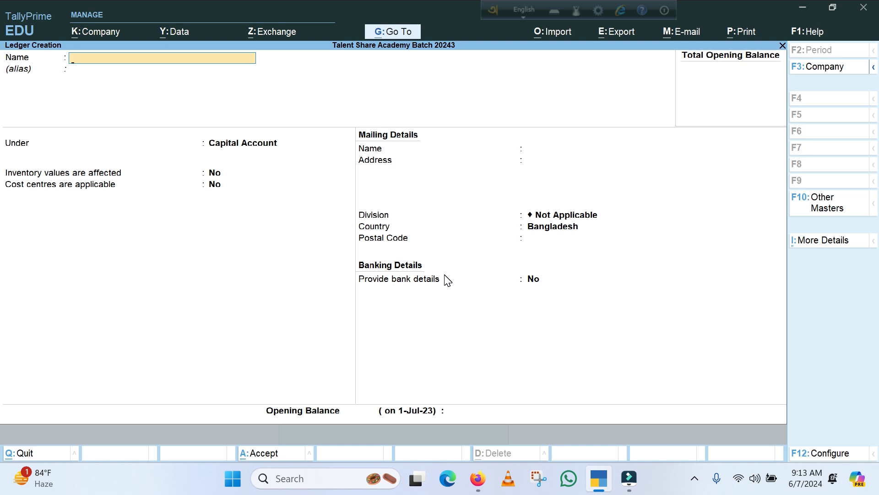
pyautogui.write('Lunch Bill')
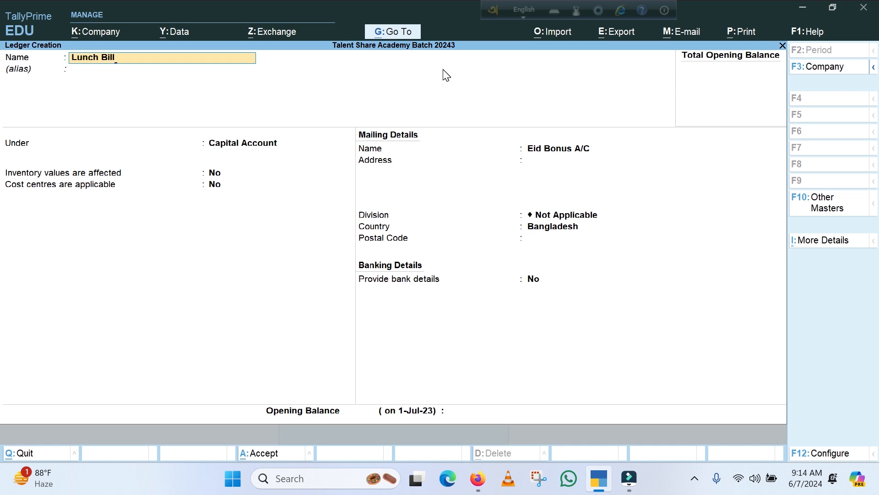
pyautogui.press('Return')
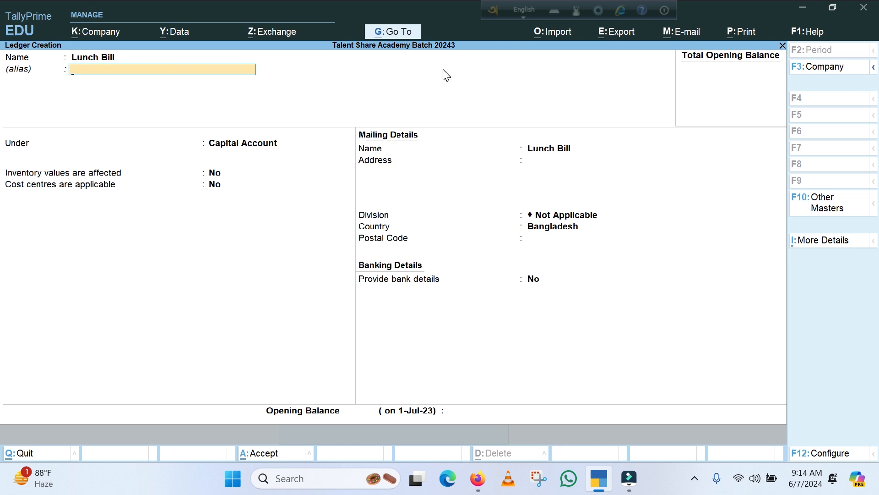
pyautogui.press('Return')
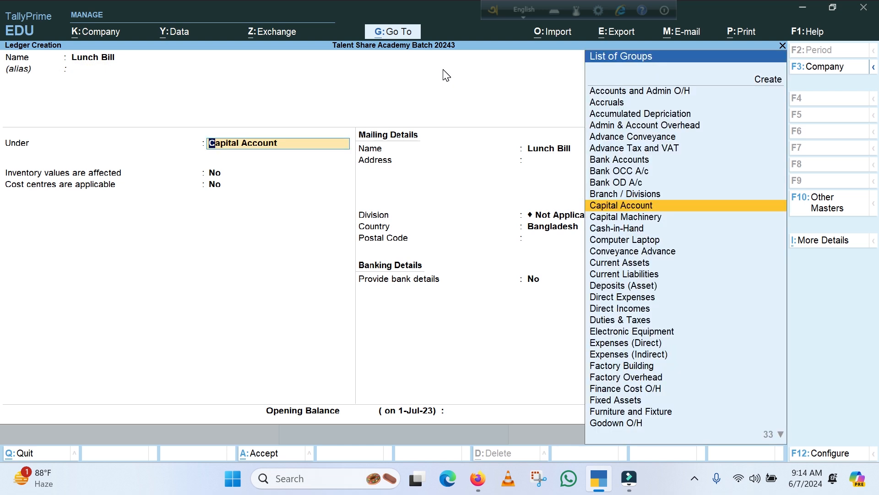
pyautogui.write('Ac')
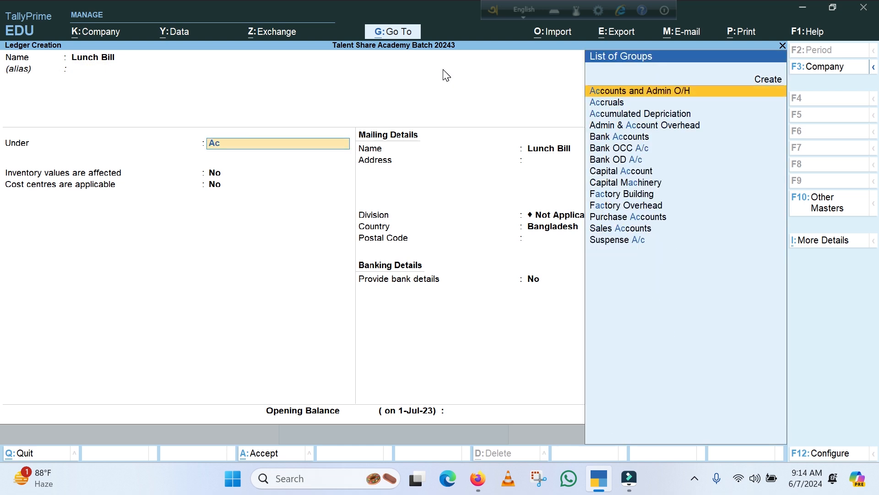
pyautogui.press('Return')
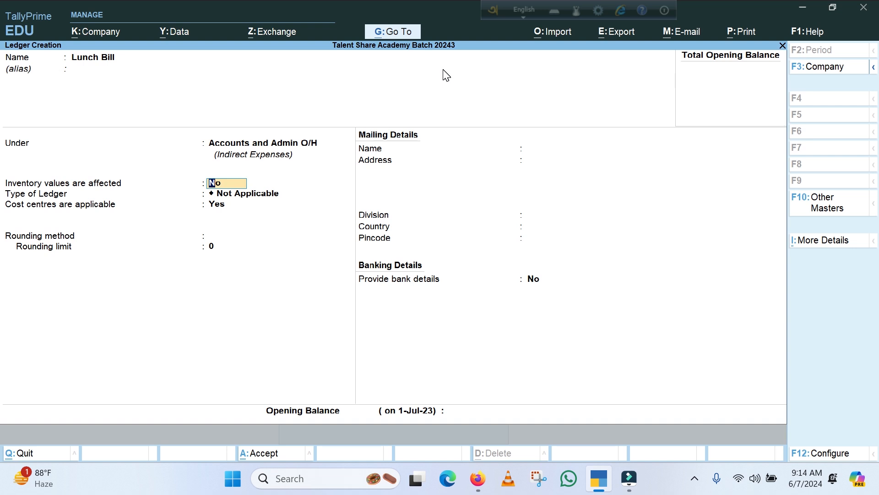
# Keep cost centres applicable as Yes for the Lunch Bill ledger, save it without an opening balance, and return to the Gateway of Tally.
pyautogui.press('Return')
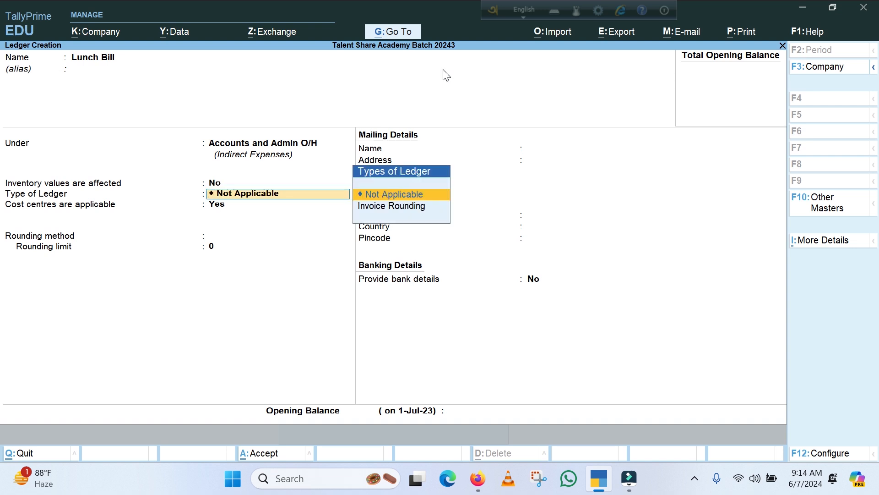
pyautogui.press('Return')
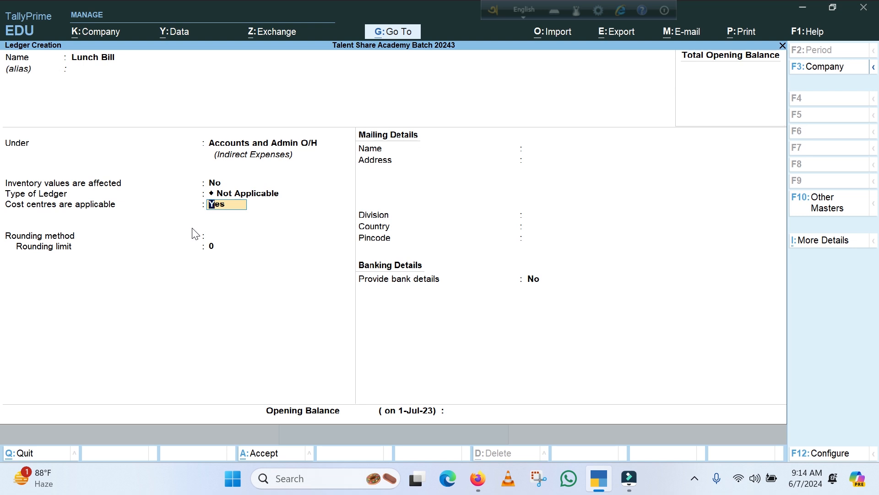
pyautogui.write('n')
pyautogui.press('BackSpace')
pyautogui.write('y')
pyautogui.press('Return')
pyautogui.press('Return')
pyautogui.press('Return')
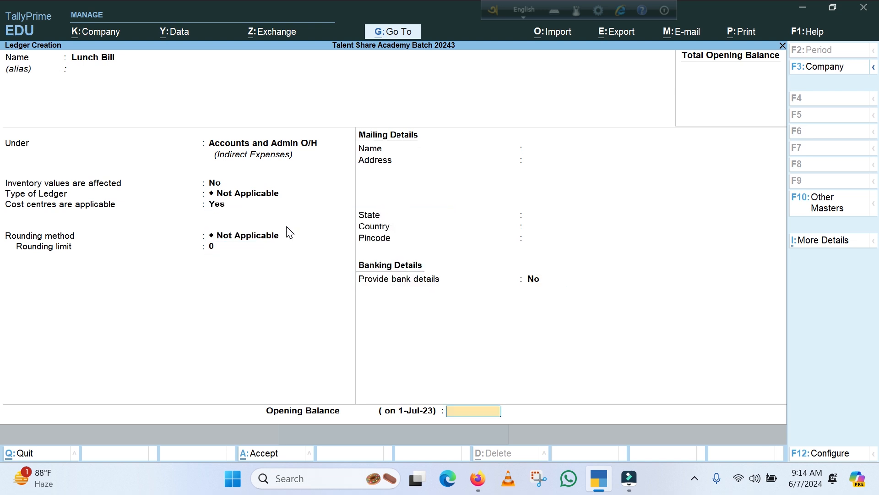
pyautogui.press('Return')
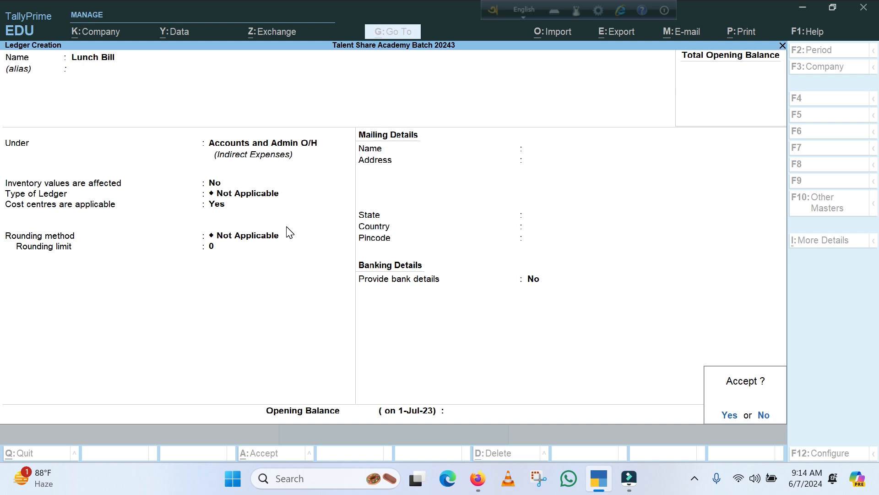
pyautogui.press('Return')
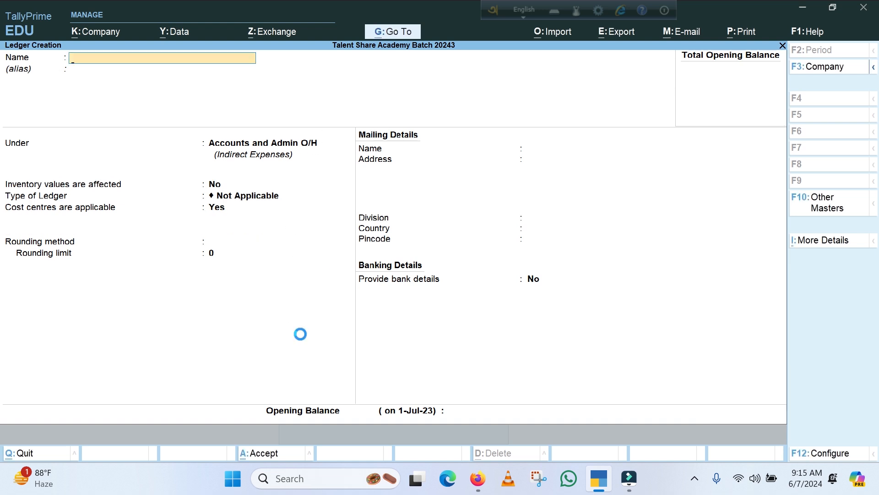
pyautogui.press('Escape')
pyautogui.press('Escape')
pyautogui.press('Escape')
pyautogui.press('Escape')
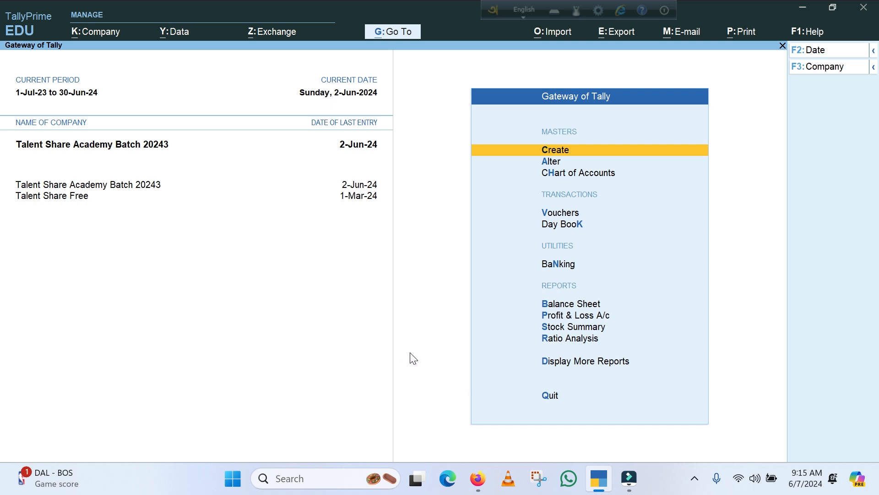
# Start a payment voucher with Cash as the account.
pyautogui.press('v')
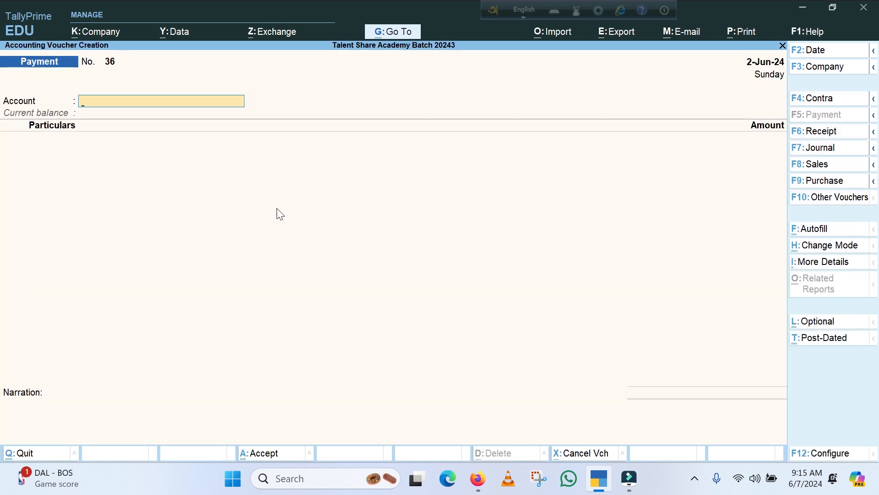
pyautogui.write('D')
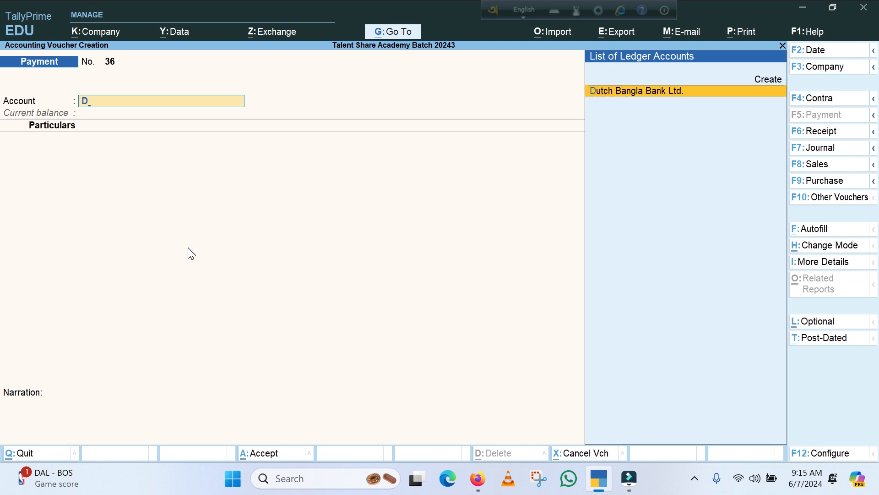
pyautogui.press('Return')
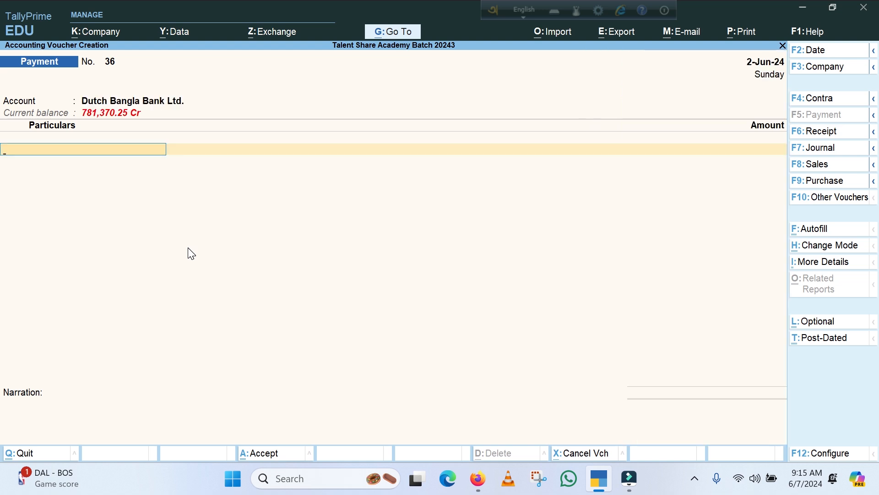
pyautogui.click(112, 103)
pyautogui.write('C')
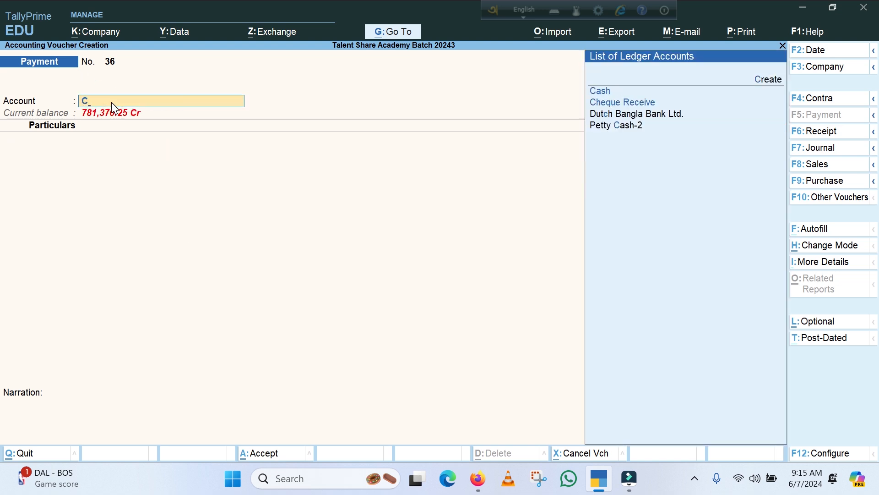
pyautogui.press('Return')
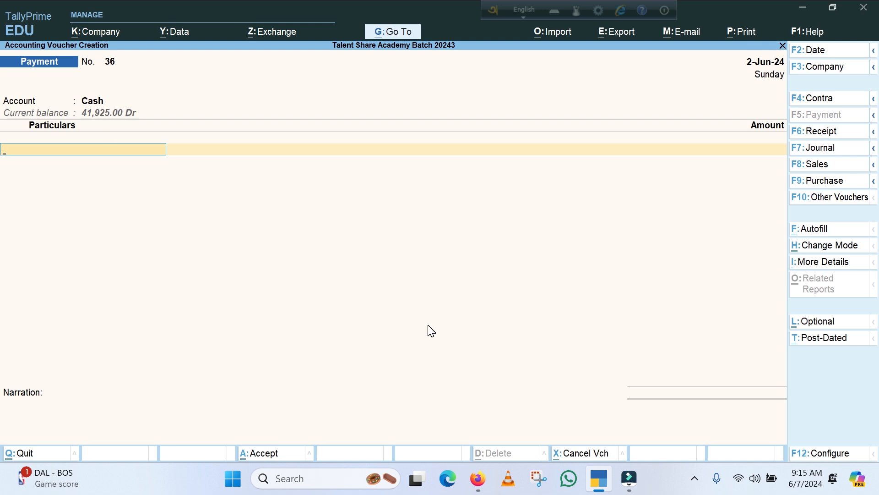
# Enter the Lunch Bill ledger in the payment voucher with an amount of 5000.
pyautogui.write('Lun')
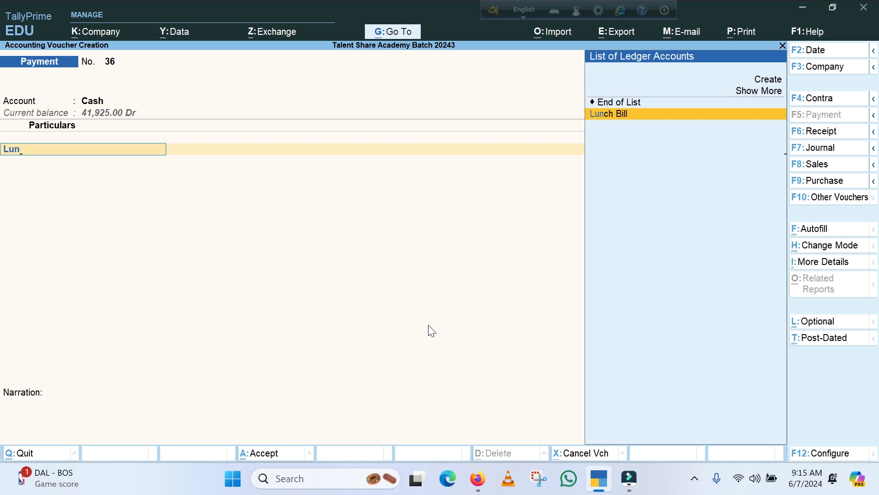
pyautogui.press('Return')
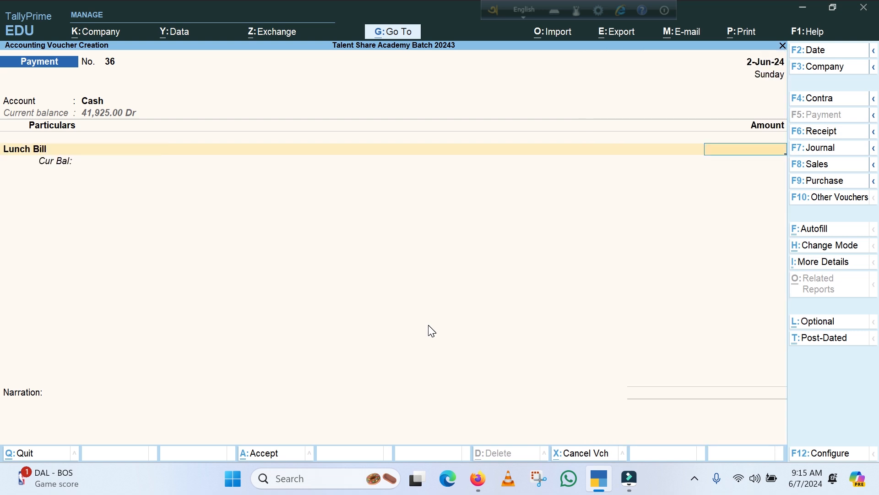
pyautogui.write('5000')
pyautogui.press('Return')
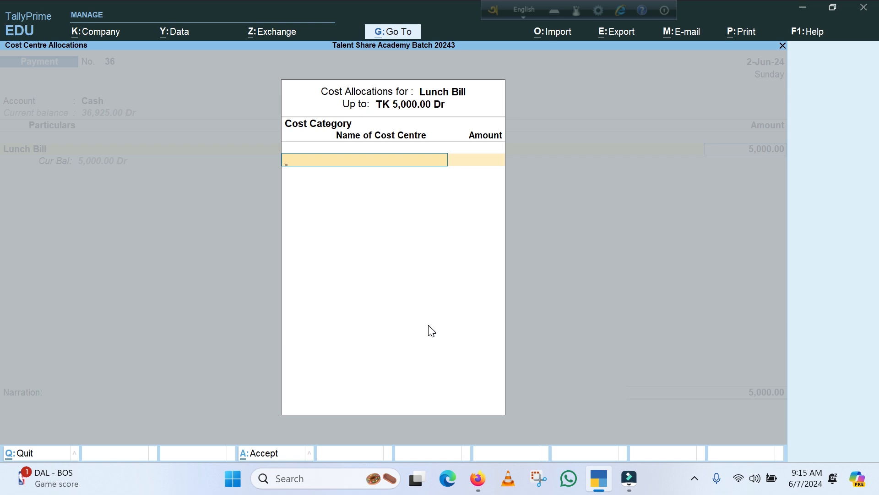
# Choose the Expenses cost category for the Lunch Bill allocation and allocate 1,000 to the Banani cost centre.
pyautogui.press('space')
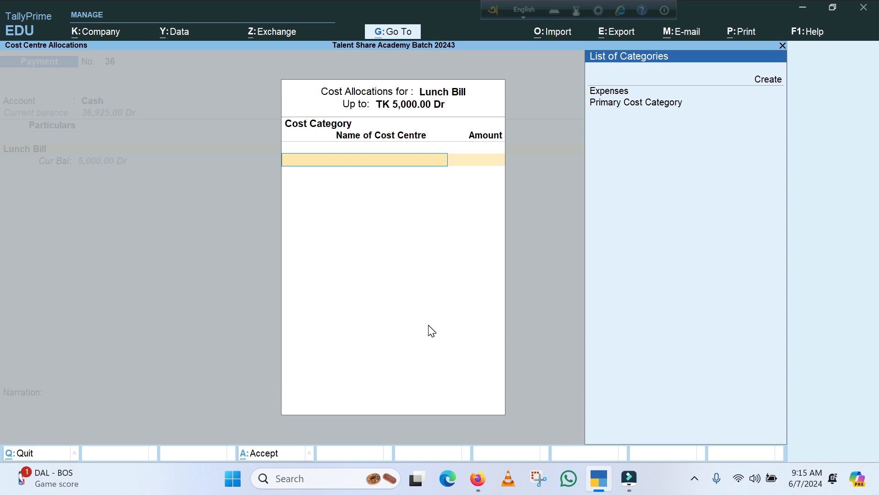
pyautogui.press('Down')
pyautogui.press('Down')
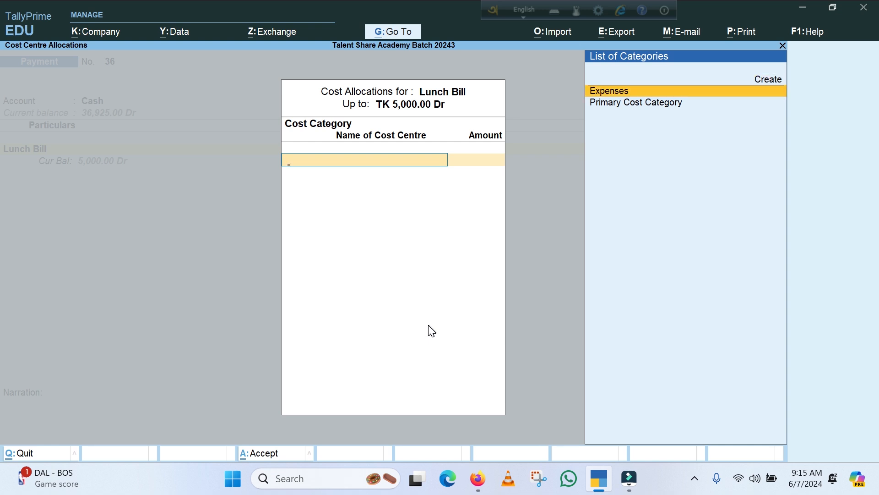
pyautogui.press('Return')
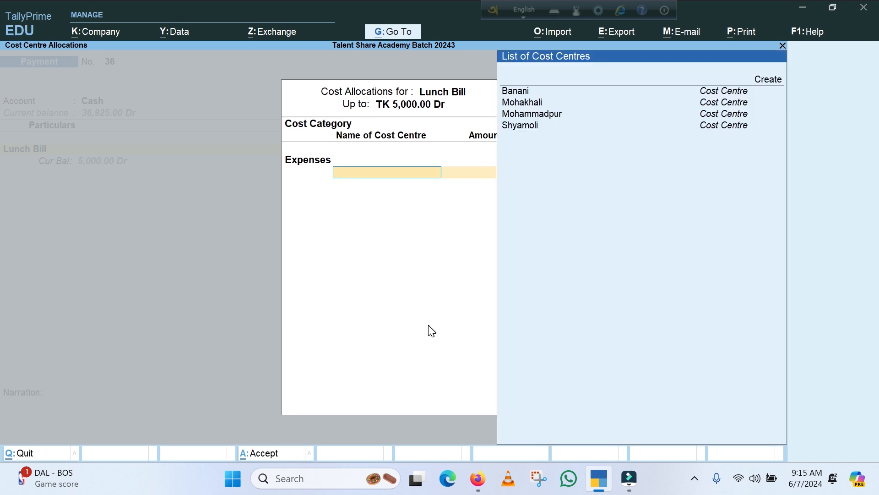
pyautogui.press('Down')
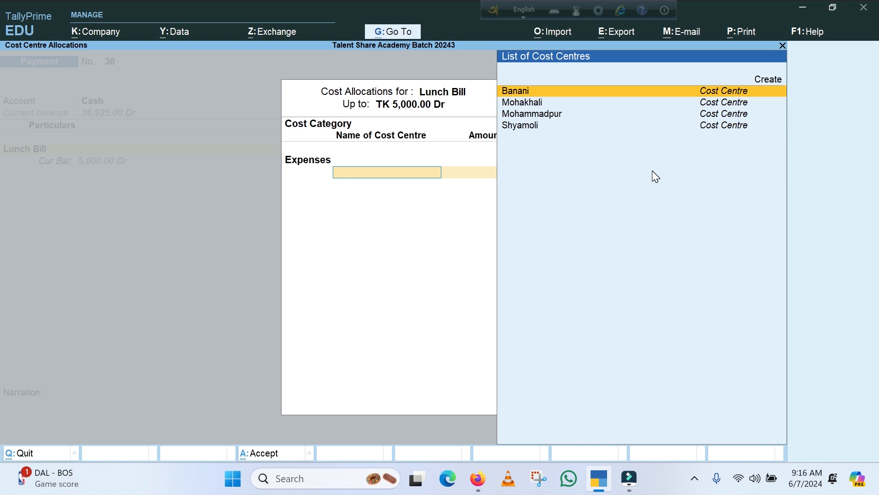
pyautogui.press('Return')
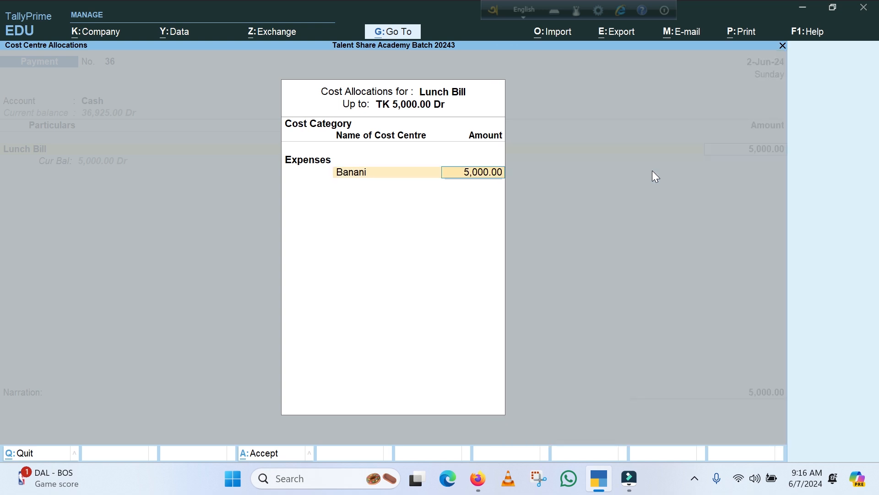
pyautogui.write('1,000')
pyautogui.press('Return')
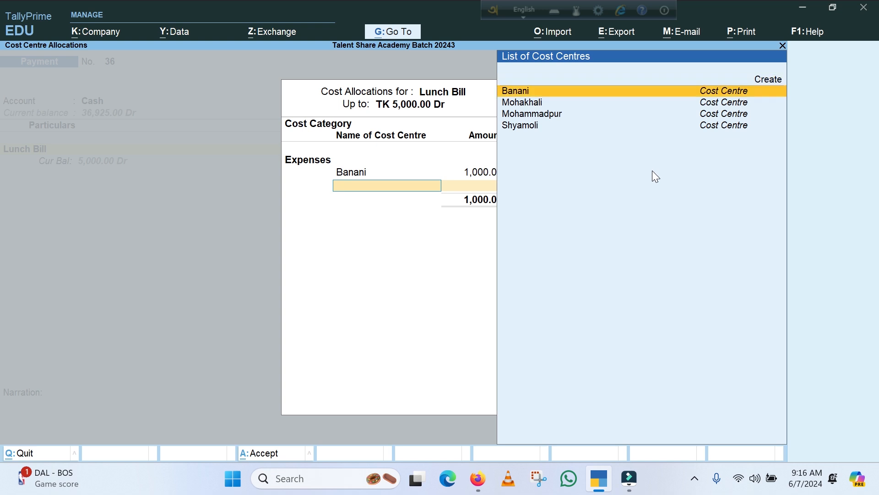
# Allocate 1,000 of the Lunch Bill to the Mohakhali cost centre.
pyautogui.press('Down')
pyautogui.press('Return')
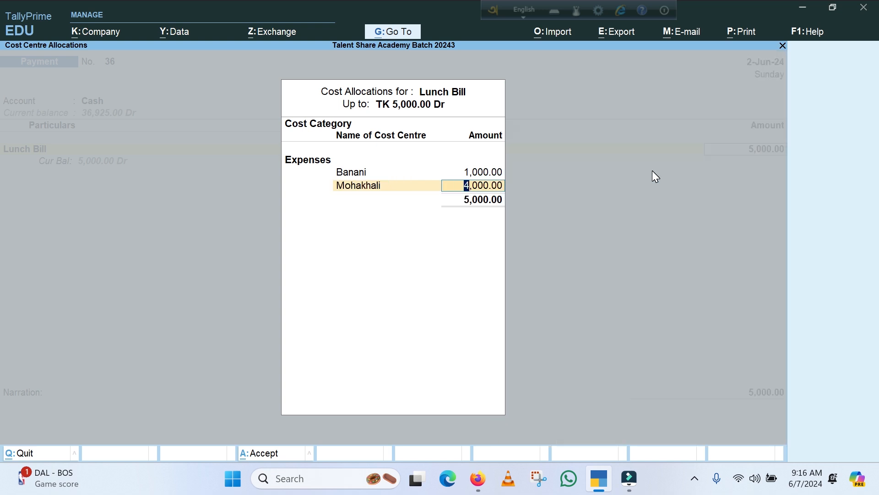
pyautogui.write('1,00')
pyautogui.write('0')
pyautogui.press('Return')
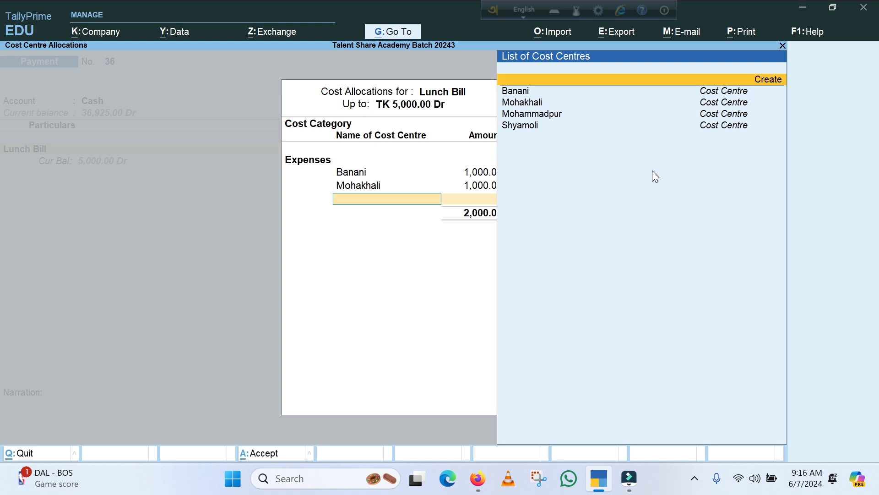
# Allocate 1,000 of the Lunch Bill to the Mohammadpur cost centre.
pyautogui.press('Down')
pyautogui.press('Down')
pyautogui.press('Down')
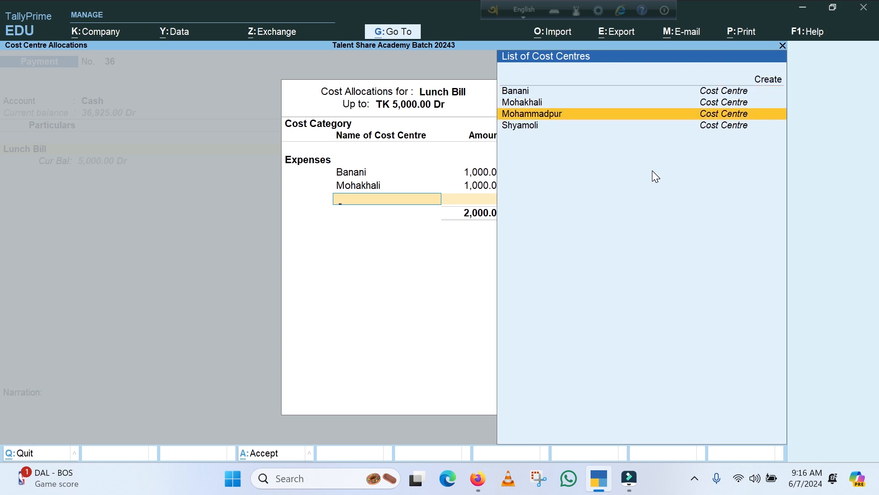
pyautogui.press('Return')
pyautogui.write('1,000')
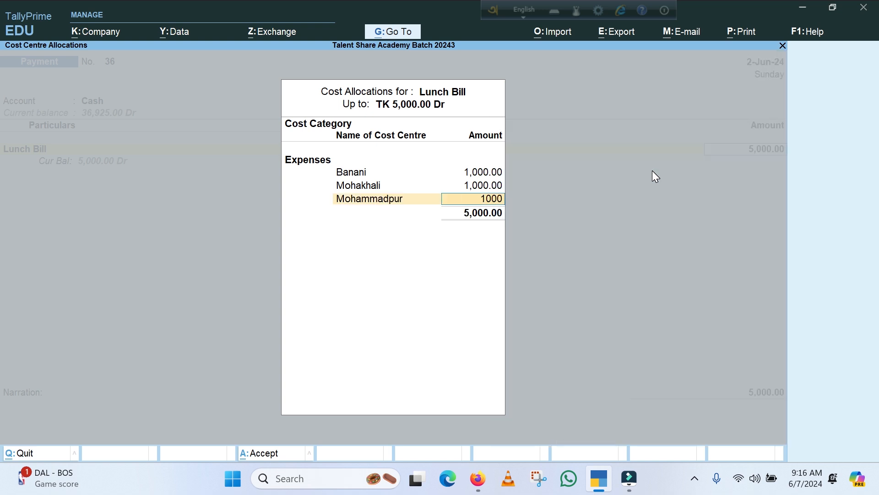
pyautogui.press('Return')
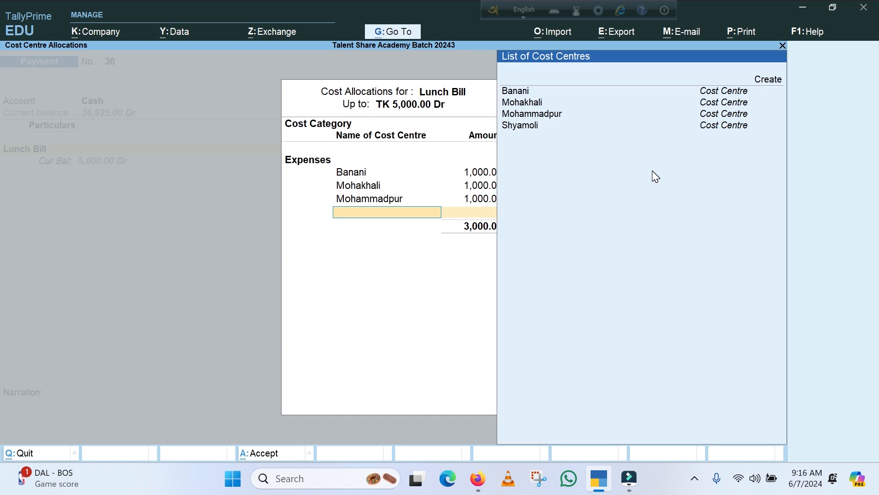
# Allocate the remaining 2,000 of the Lunch Bill to the Shyamoli cost centre and finish the cost allocations.
pyautogui.press('Up')
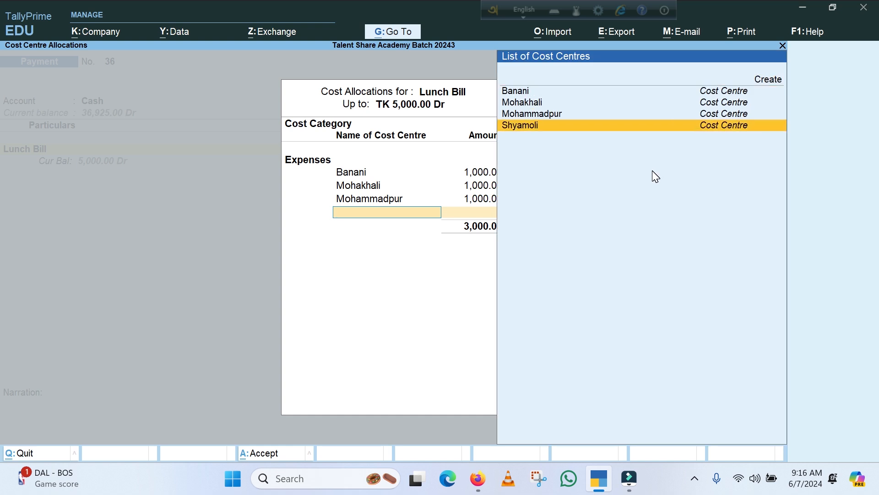
pyautogui.press('Return')
pyautogui.press('Return')
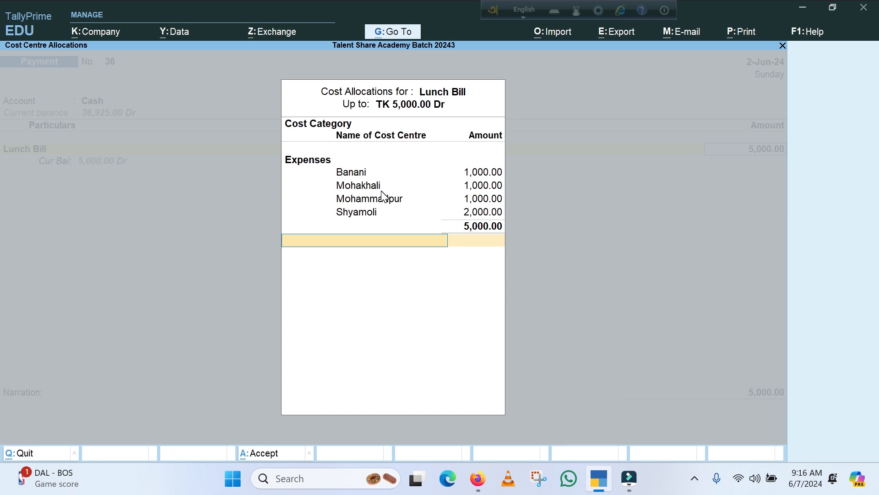
pyautogui.press('Return')
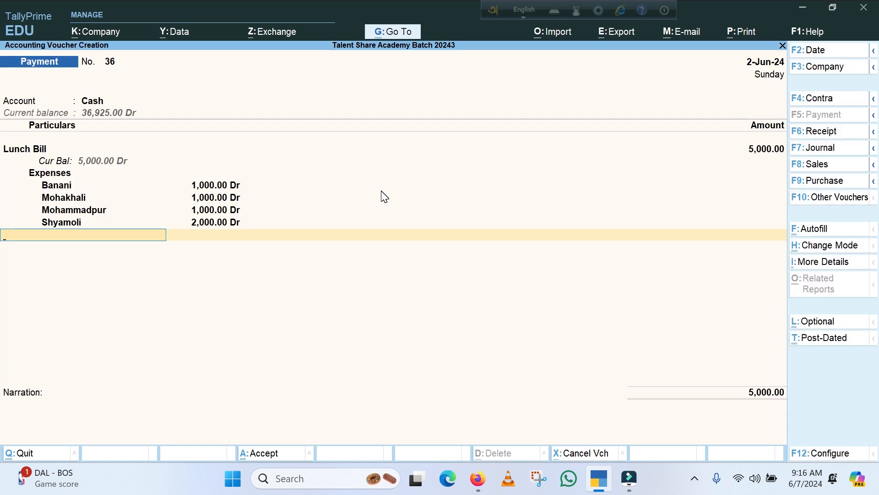
# Save the Lunch Bill payment voucher without a narration and leave voucher entry.
pyautogui.press('Return')
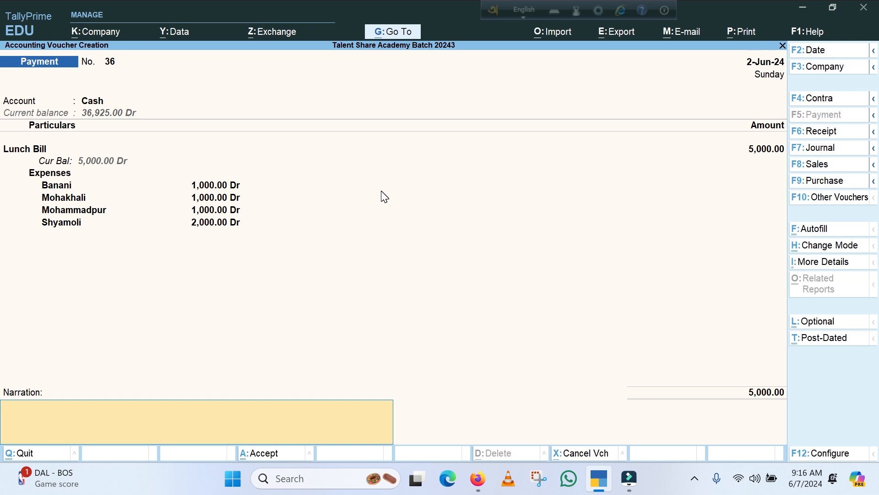
pyautogui.press('Return')
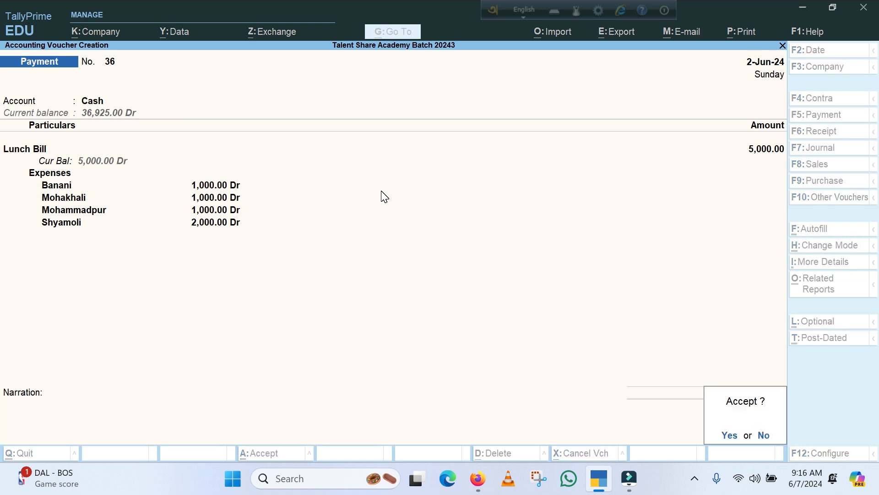
pyautogui.press('Return')
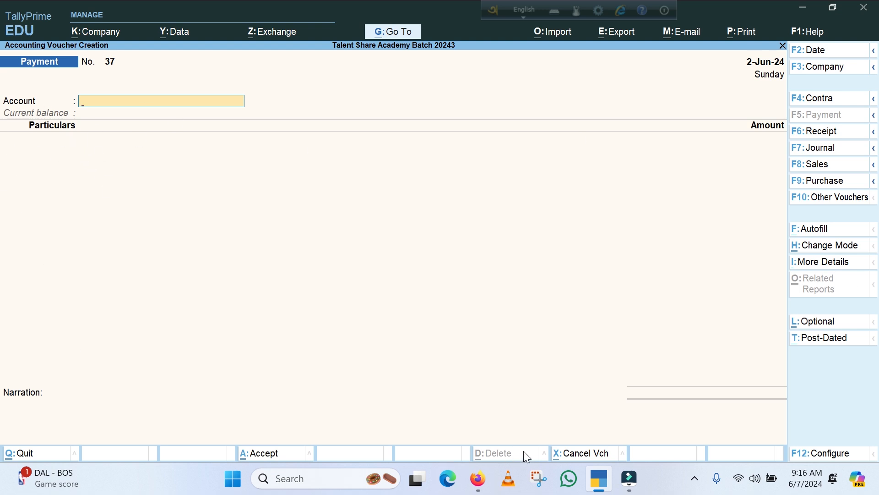
pyautogui.press('Escape')
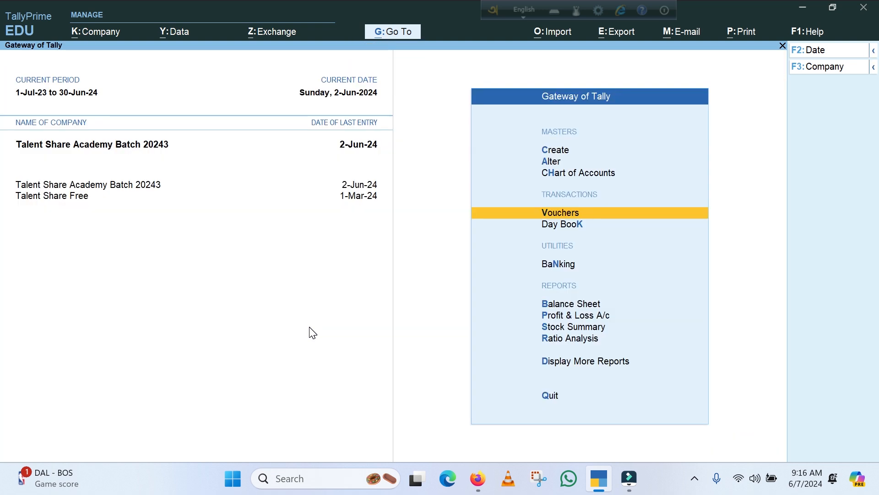
# Examine the Accounts and Admin O/H ledgers through the detailed Profit & Loss account, then return to the Gateway of Tally.
pyautogui.click(564, 316)
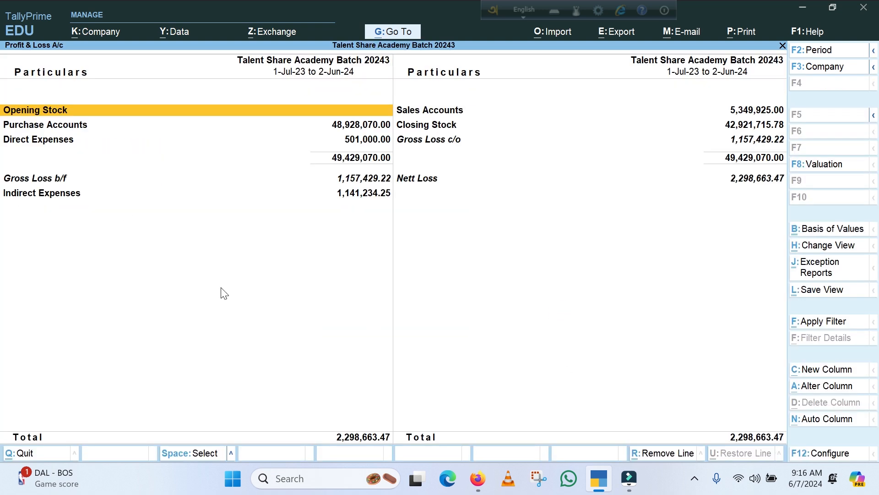
pyautogui.hotkey('alt', 'F5')
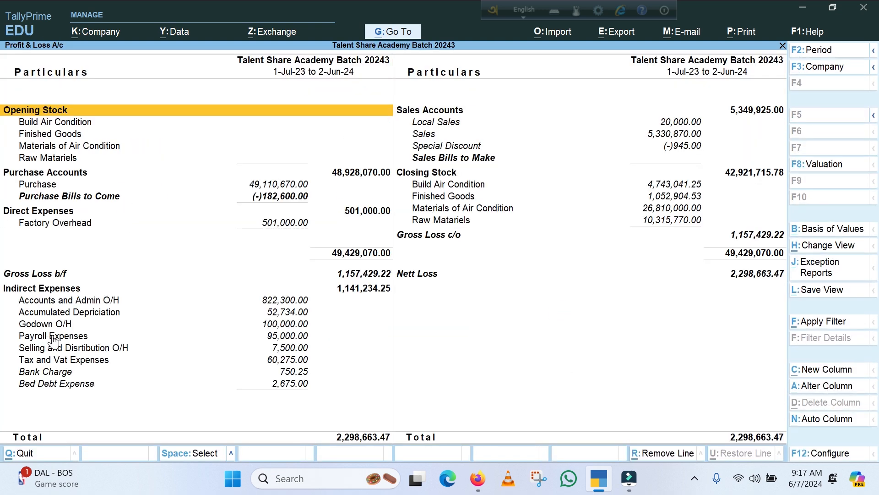
pyautogui.click(70, 302)
pyautogui.press('Return')
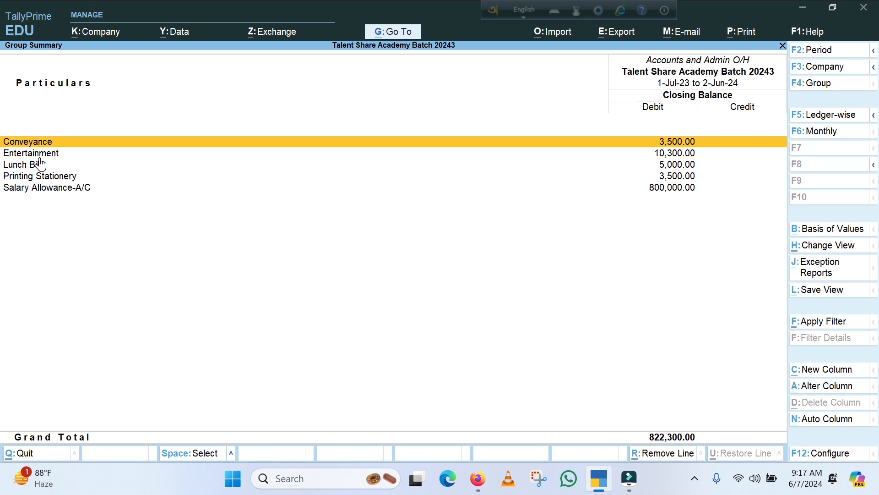
pyautogui.press('Escape')
pyautogui.press('Escape')
pyautogui.press('Escape')
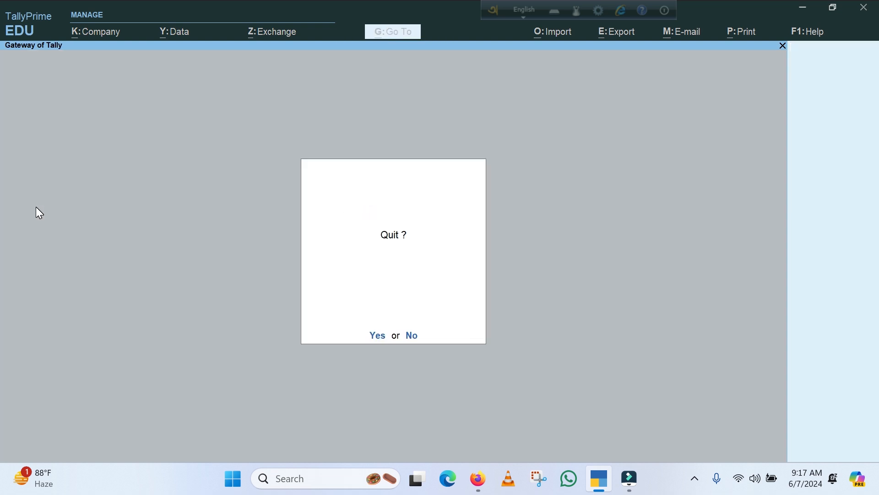
pyautogui.press('n')
# Start another payment voucher with Cash as the account.
pyautogui.write('v')
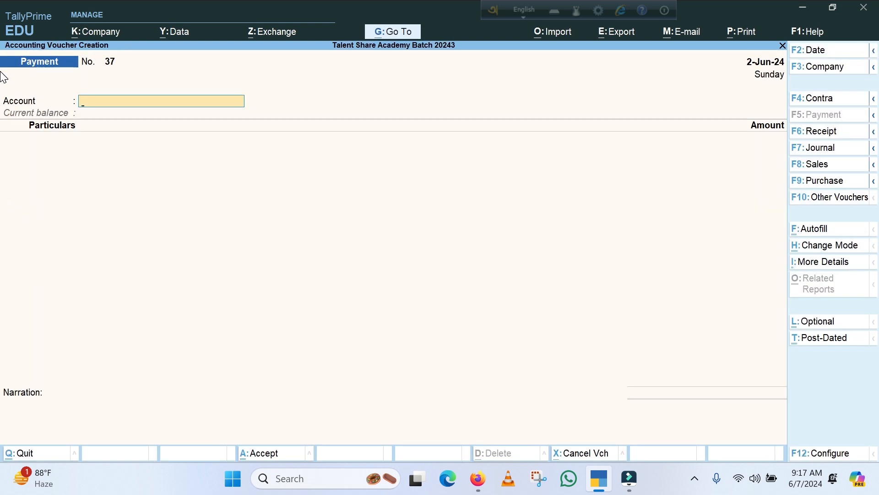
pyautogui.write('C')
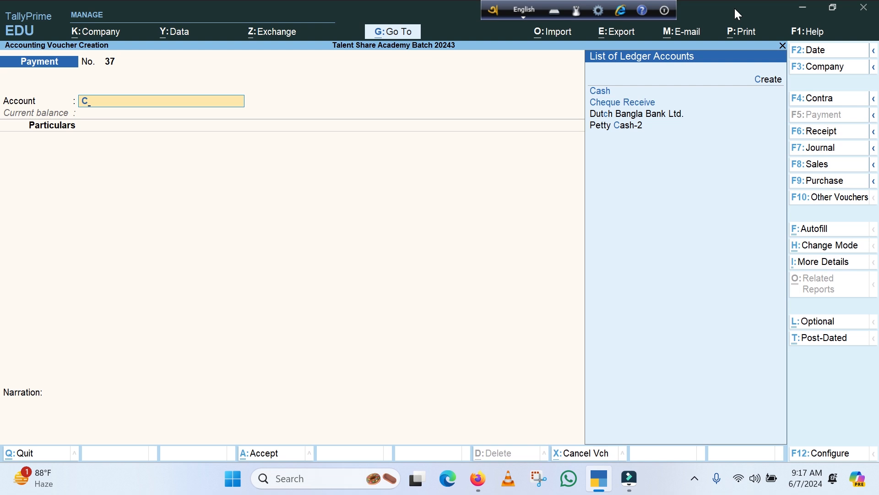
pyautogui.press('Down')
pyautogui.press('Up')
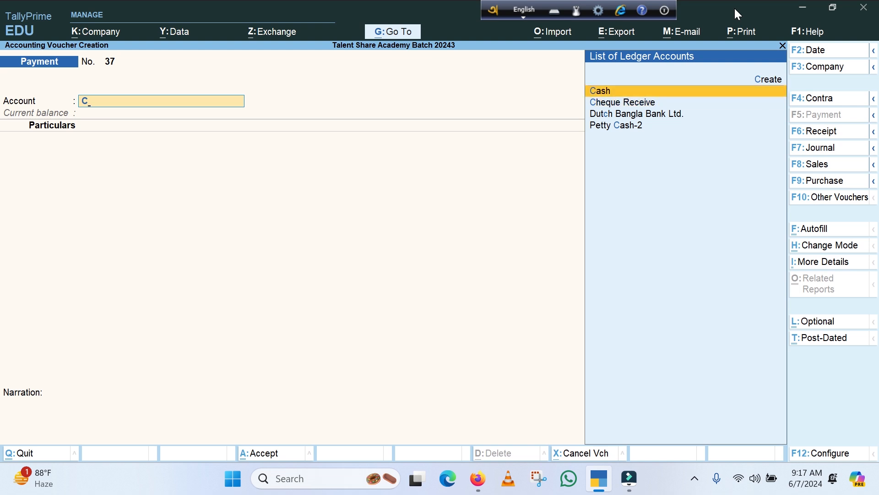
pyautogui.press('Return')
# Enter the Entertainment ledger in the payment voucher with an amount of 4000.
pyautogui.write('En')
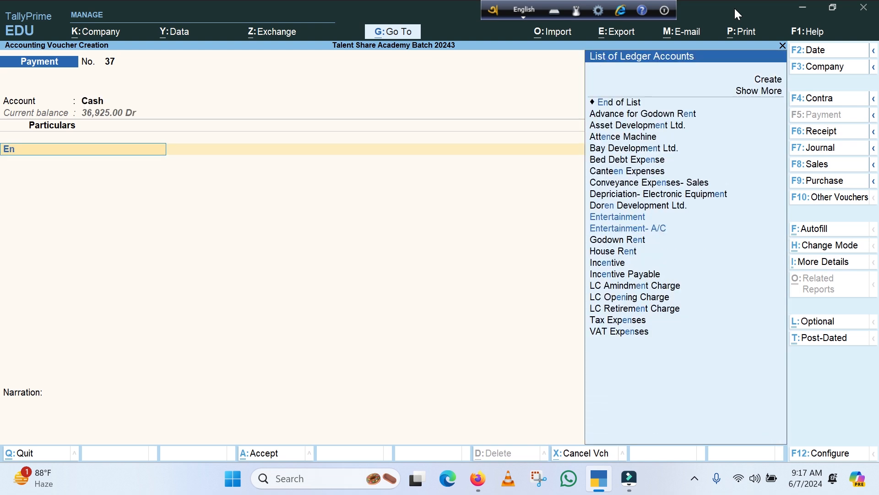
pyautogui.write('t')
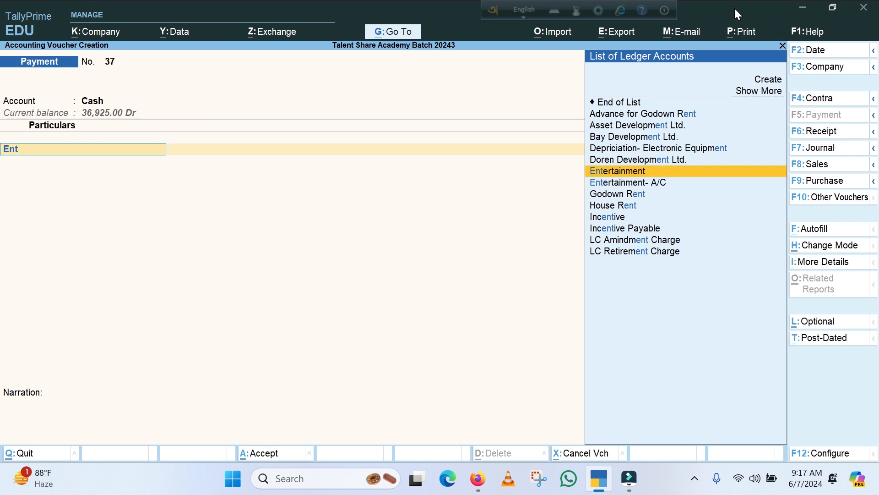
pyautogui.press('Return')
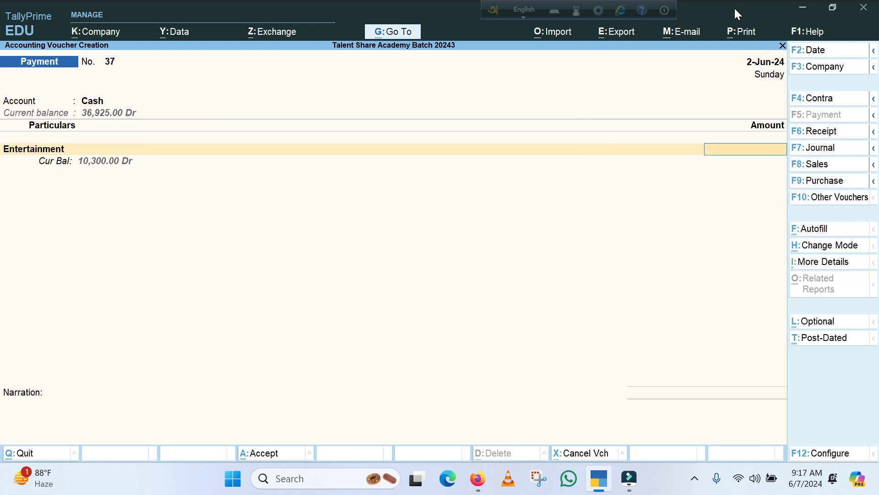
pyautogui.write('4000')
pyautogui.press('Return')
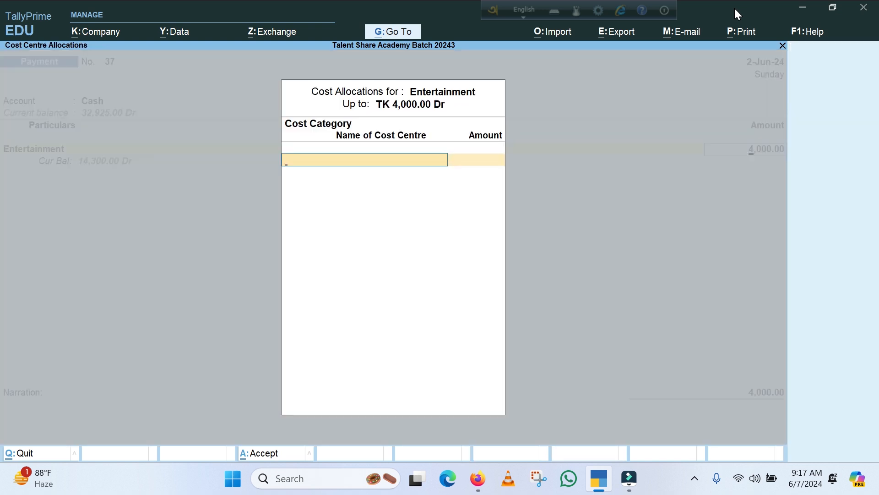
# Check the cost centre setting in the Entertainment ledger's master from the voucher, leaving the ledger unaltered.
pyautogui.press('Escape')
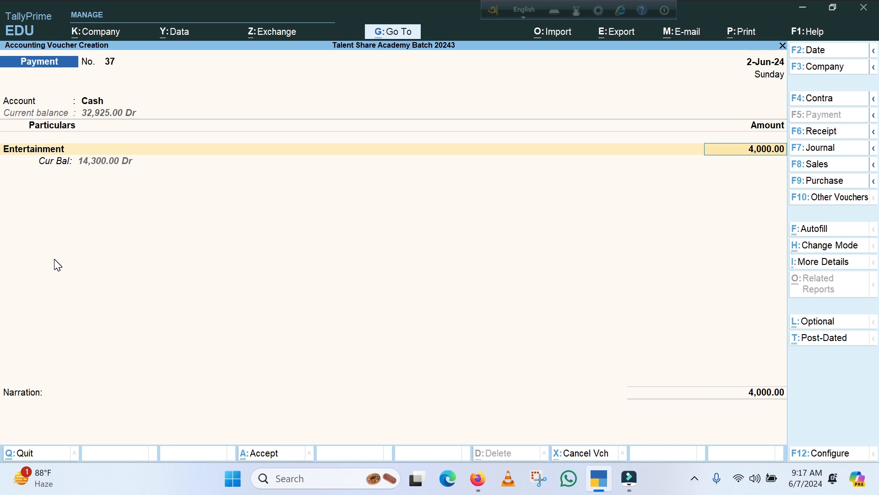
pyautogui.hotkey('shift', 'Tab')
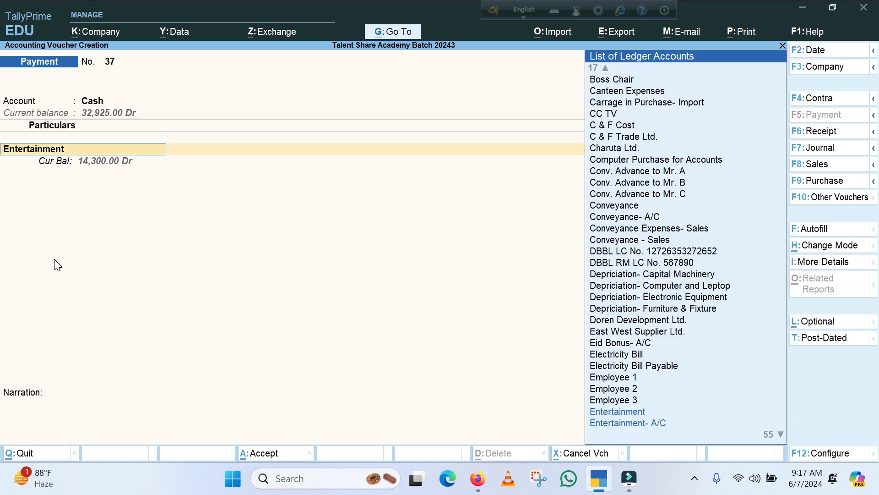
pyautogui.press('ctrl')
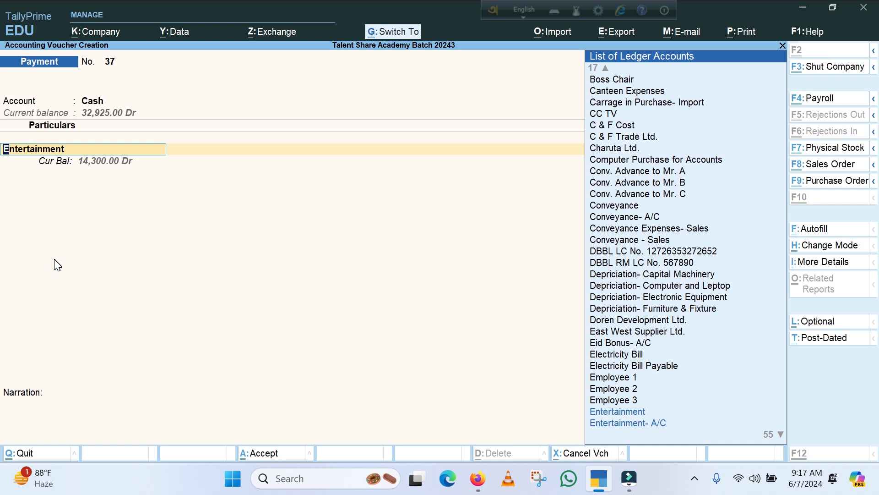
pyautogui.hotkey('ctrl', 'Return')
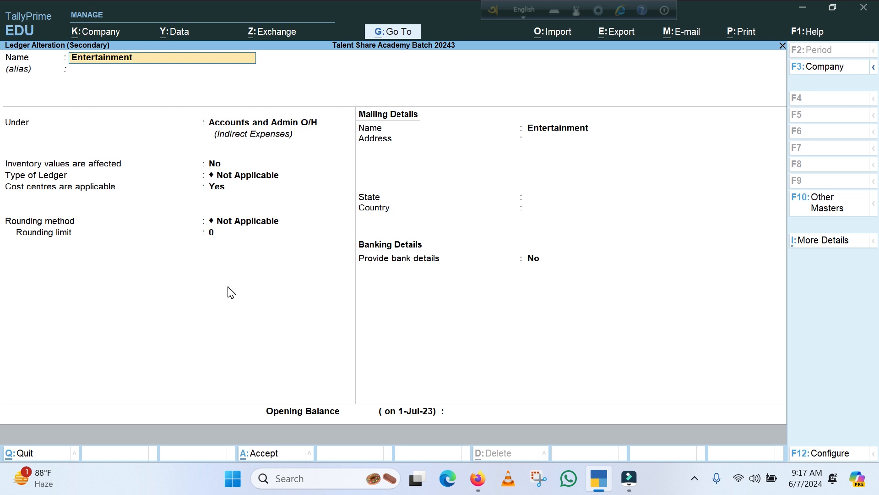
pyautogui.press('Escape')
pyautogui.press('Escape')
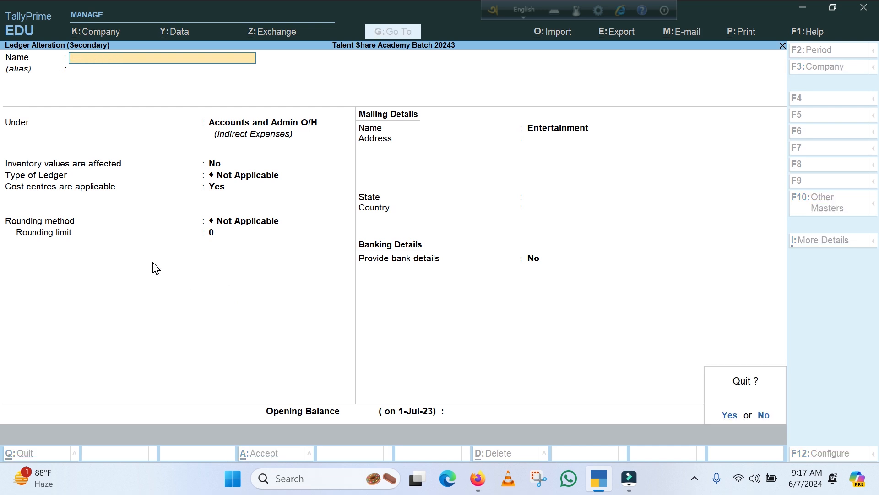
pyautogui.press('y')
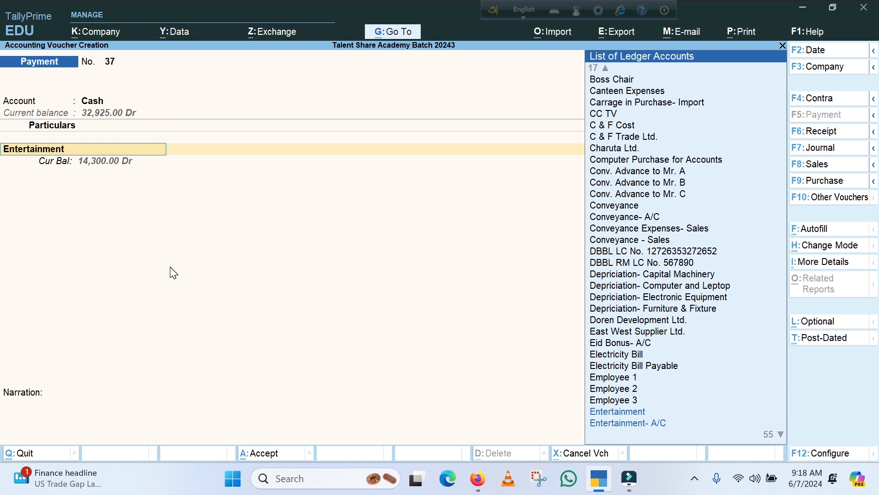
# Choose the Expenses cost category for the Entertainment allocation and allocate 1000 to the Banani cost centre.
pyautogui.press('Return')
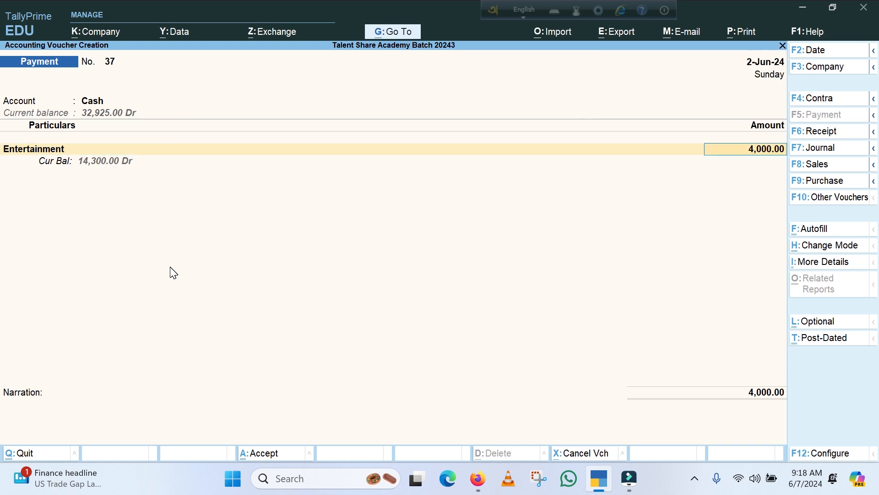
pyautogui.press('Return')
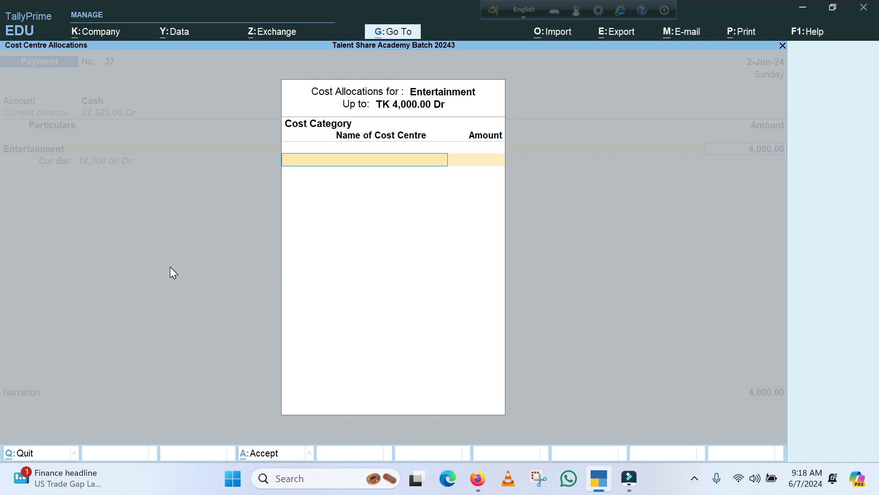
pyautogui.press('Down')
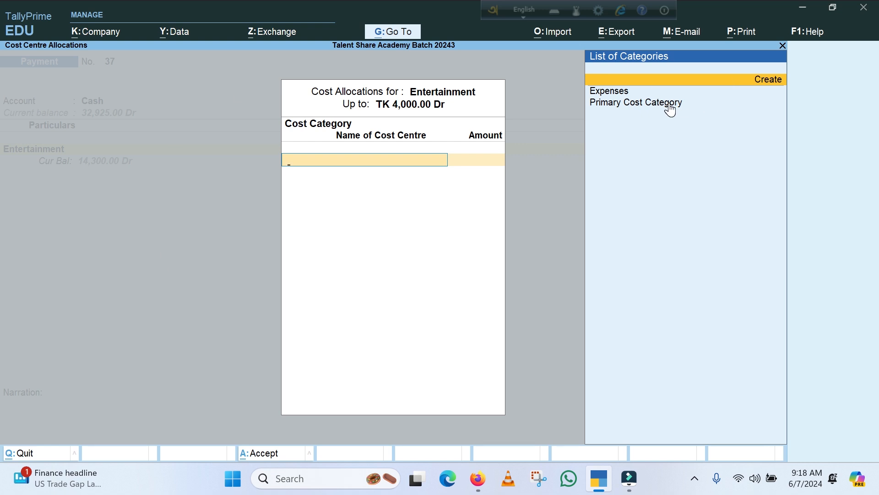
pyautogui.press('Down')
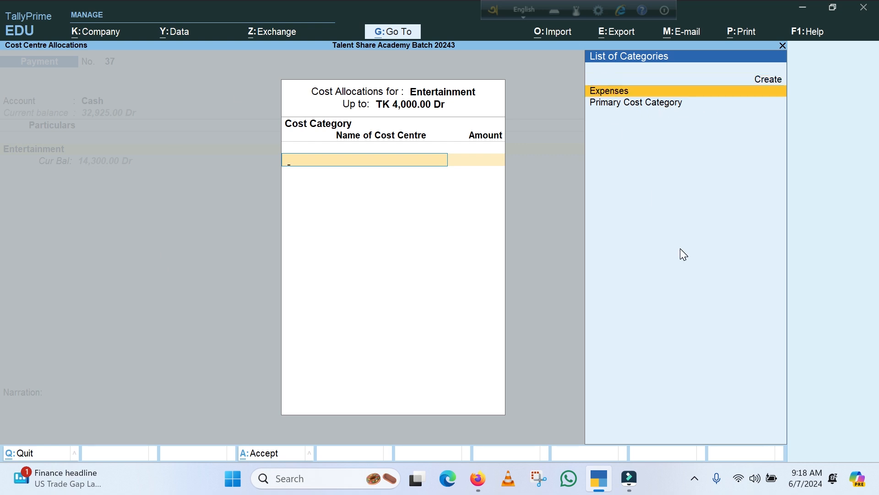
pyautogui.press('Return')
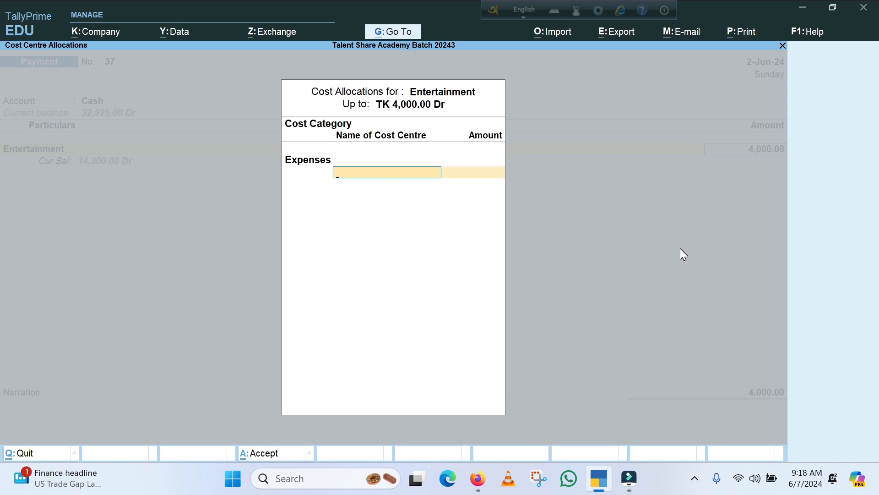
pyautogui.press('Down')
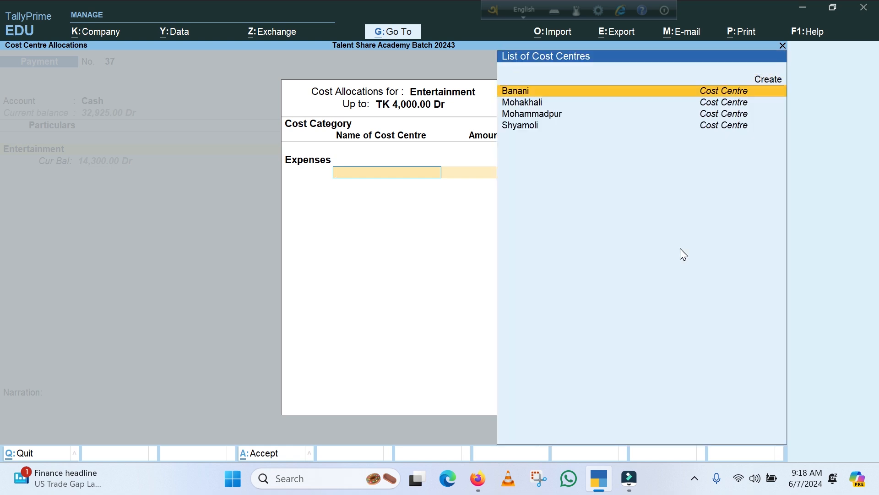
pyautogui.press('Return')
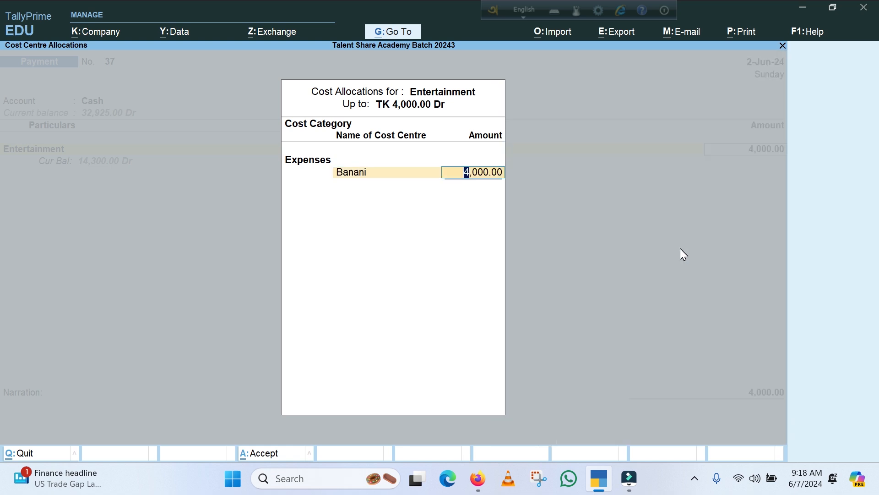
pyautogui.write('1000')
pyautogui.press('Return')
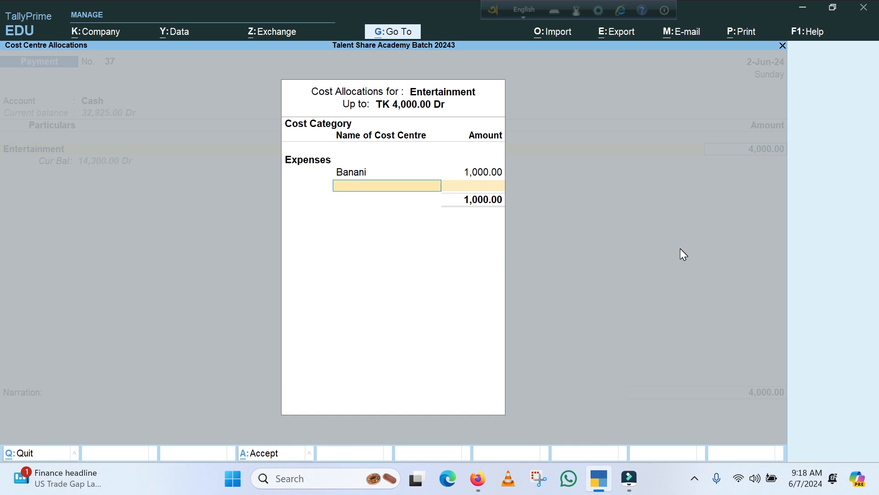
# Allocate 1000 of the Entertainment amount to the Mohakhali cost centre.
pyautogui.press('Down')
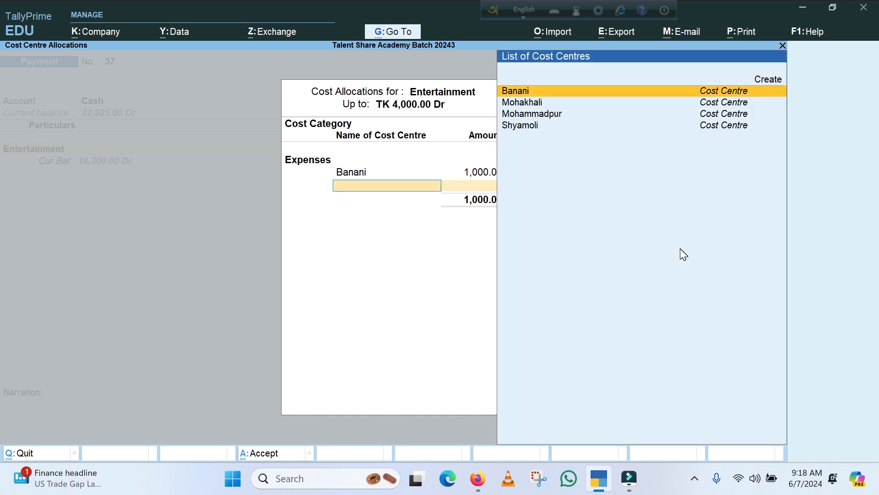
pyautogui.press('Down')
pyautogui.press('Return')
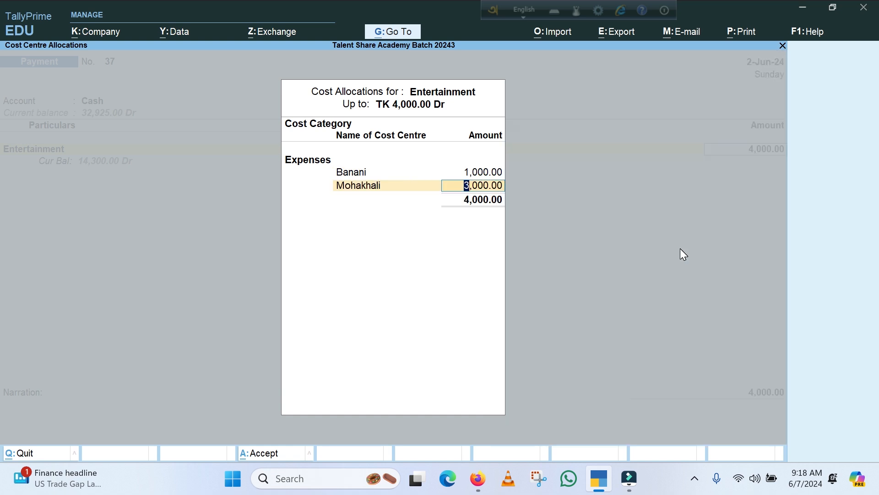
pyautogui.write('1,000')
pyautogui.press('Return')
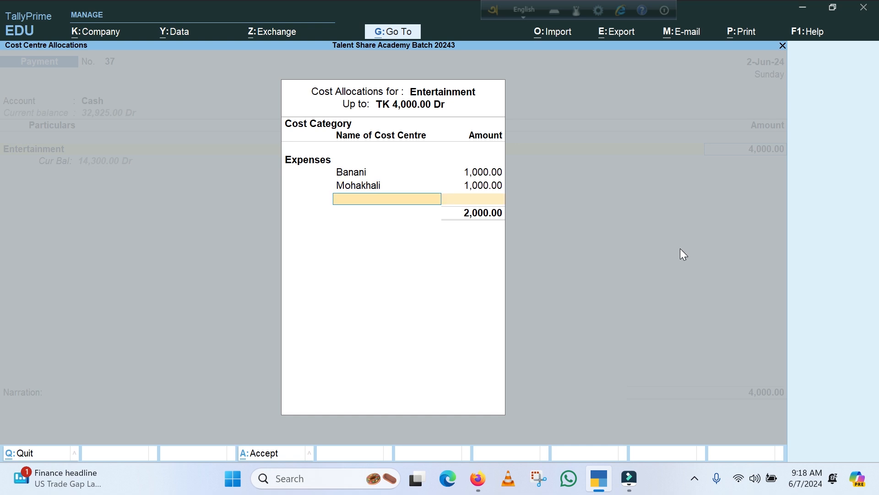
# Allocate 1000 of the Entertainment amount to the Mohammadpur cost centre.
pyautogui.press('Down')
pyautogui.press('Down')
pyautogui.press('Down')
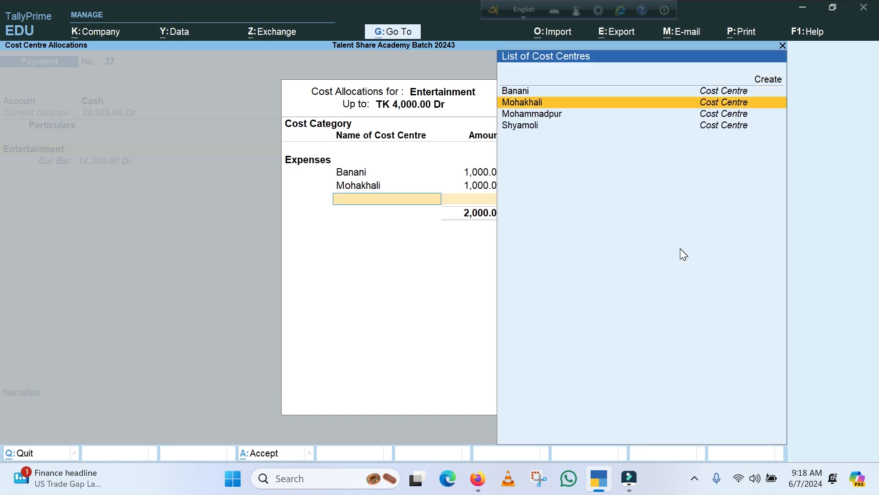
pyautogui.press('Return')
pyautogui.write('1000')
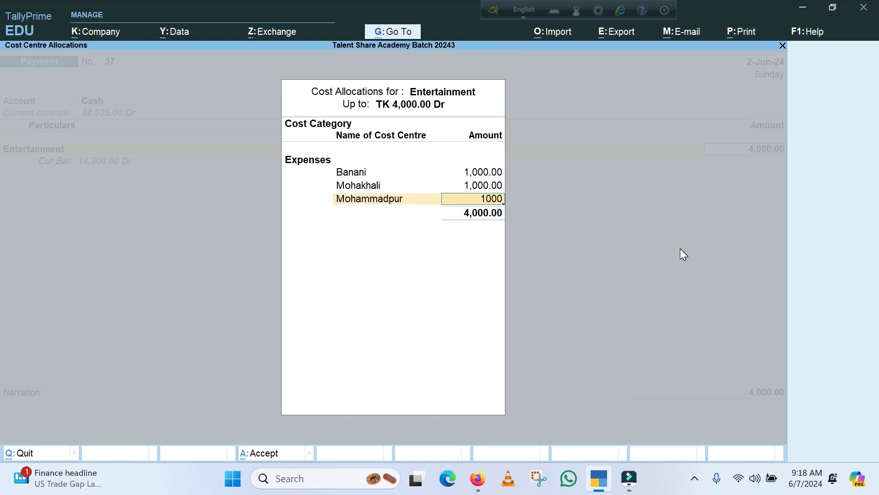
pyautogui.press('Return')
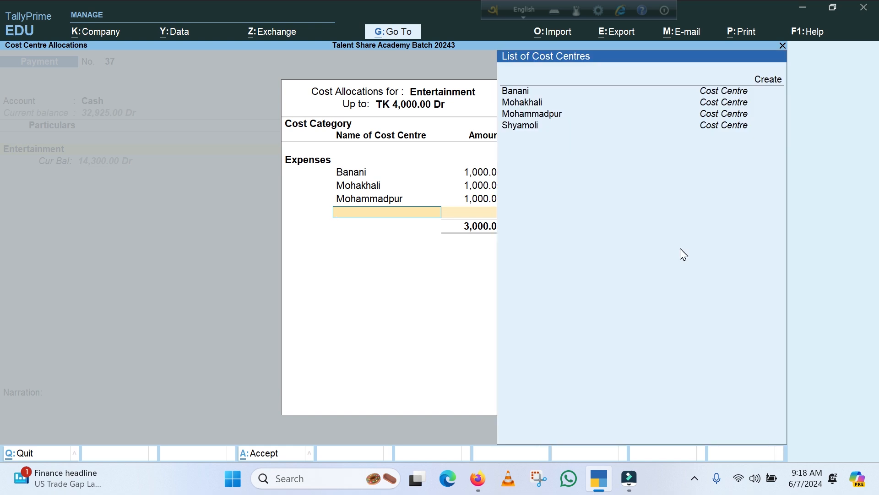
# Allocate the remaining 1000 of the Entertainment amount to the Shyamoli cost centre.
pyautogui.press('Down')
pyautogui.press('Down')
pyautogui.press('Down')
pyautogui.press('Down')
pyautogui.press('Down')
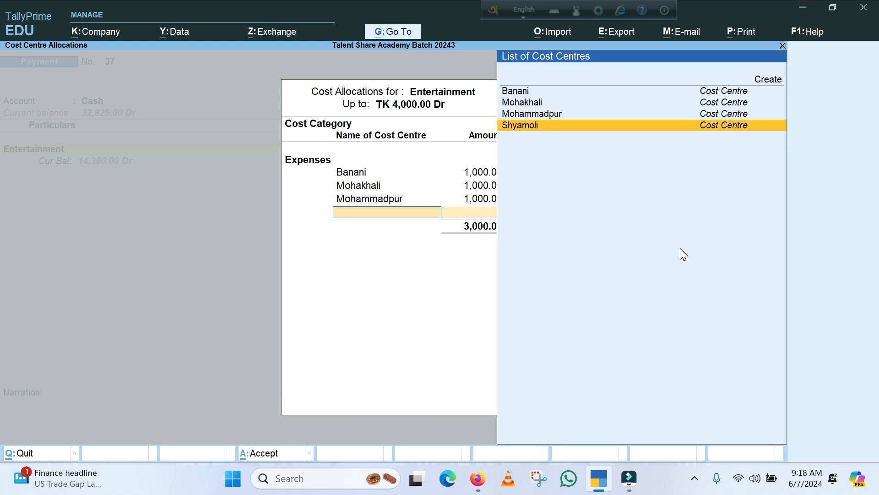
pyautogui.press('Return')
pyautogui.press('Return')
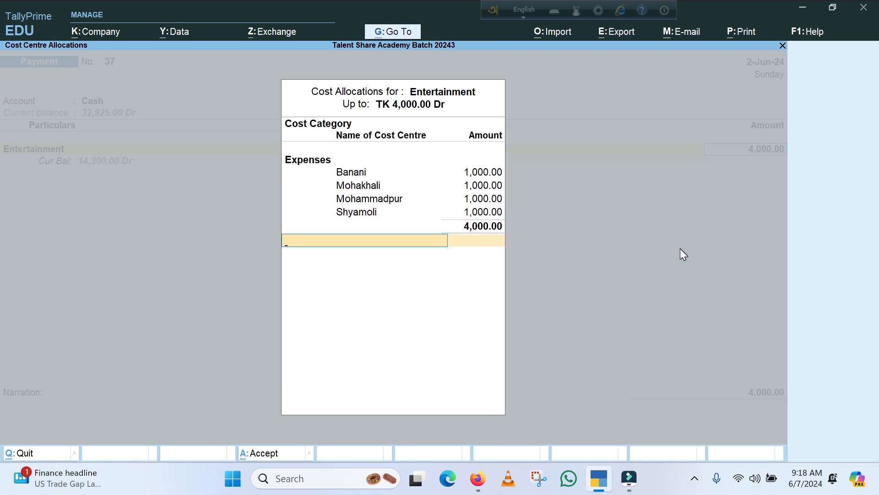
# Finish the cost allocation and save the payment voucher without a narration, returning to the Gateway of Tally.
pyautogui.press('Return')
pyautogui.press('Return')
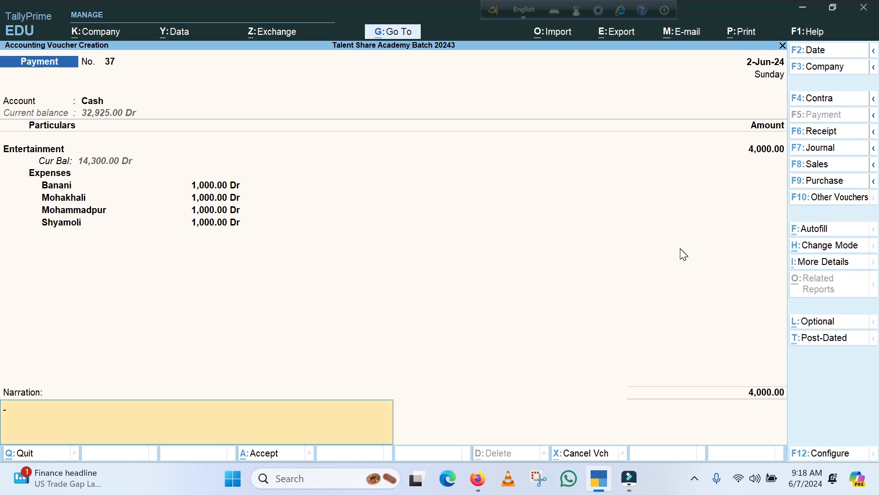
pyautogui.press('Return')
pyautogui.press('Return')
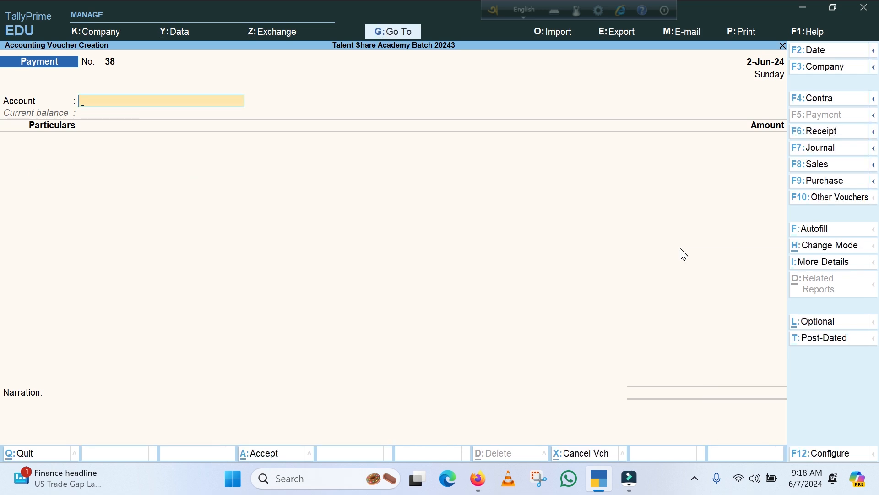
pyautogui.press('Escape')
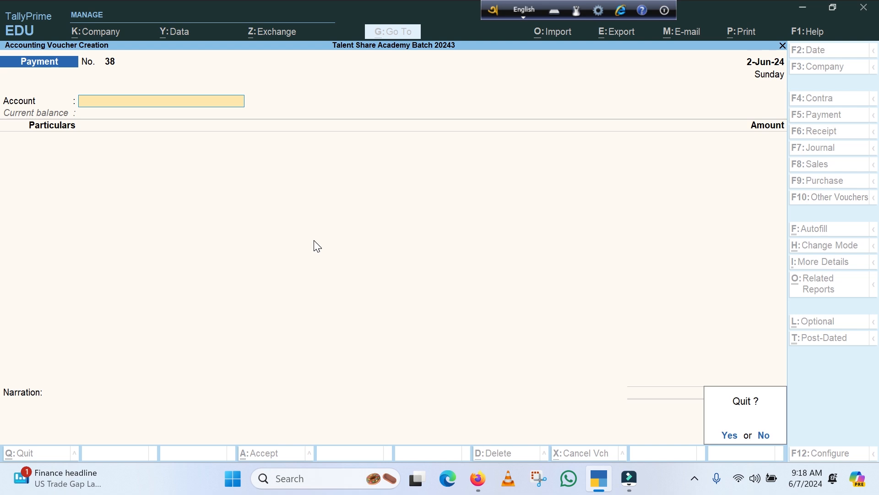
pyautogui.press('Return')
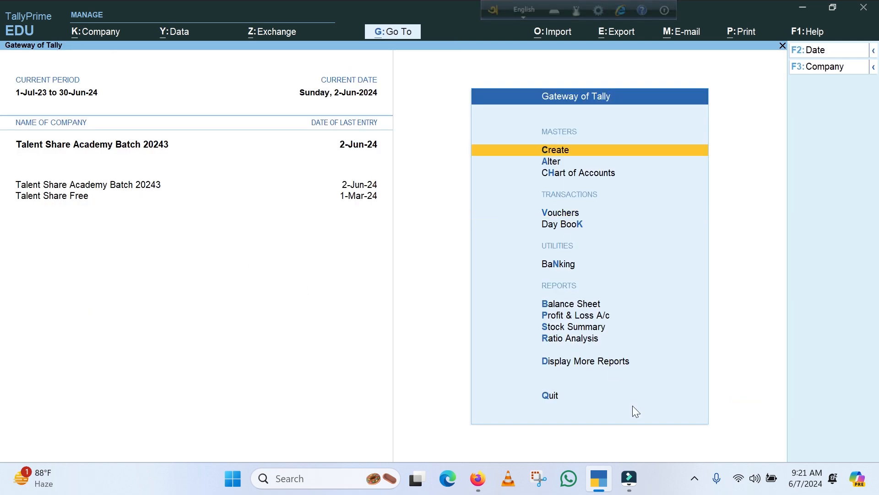
# Examine the Cost Centre Break-up for Banani, drilling through Indirect Expenses and Accounts and Admin O/H to the ledgers, and close the report.
pyautogui.click(578, 361)
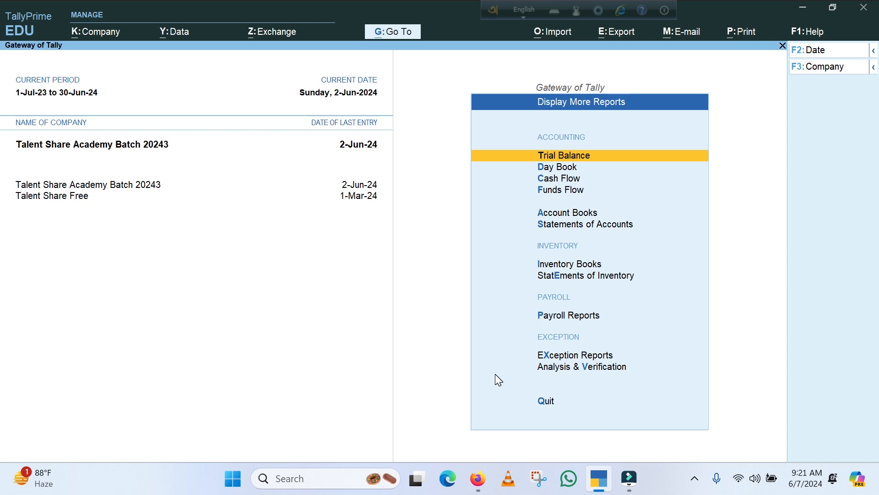
pyautogui.click(596, 224)
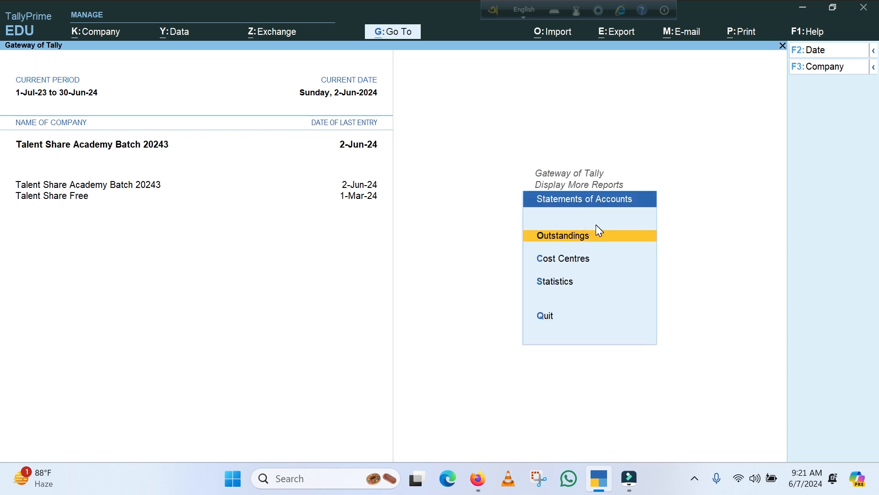
pyautogui.click(564, 262)
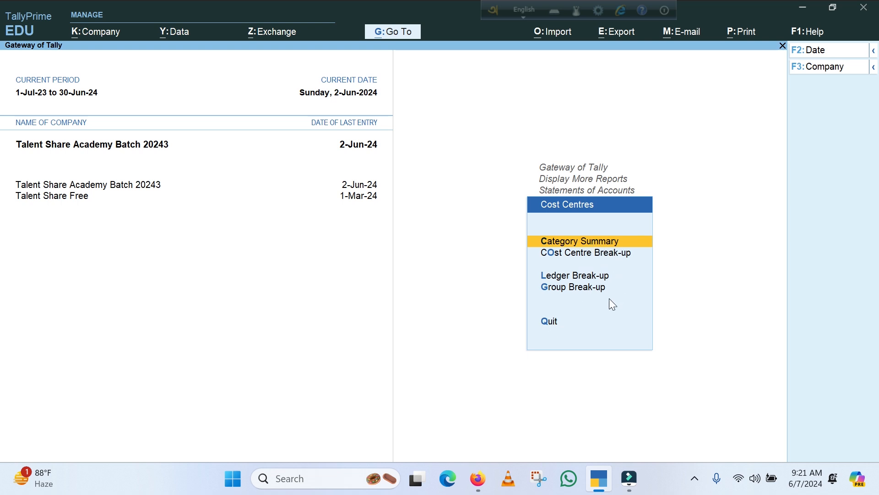
pyautogui.click(593, 253)
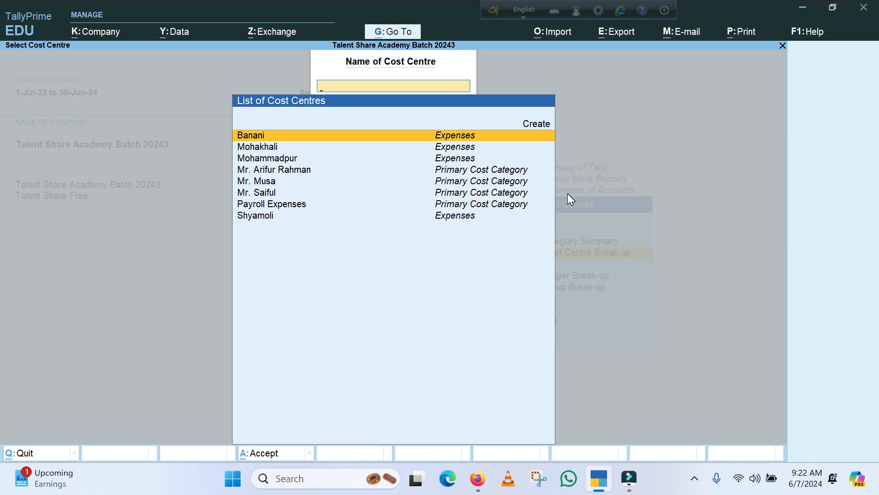
pyautogui.press('Return')
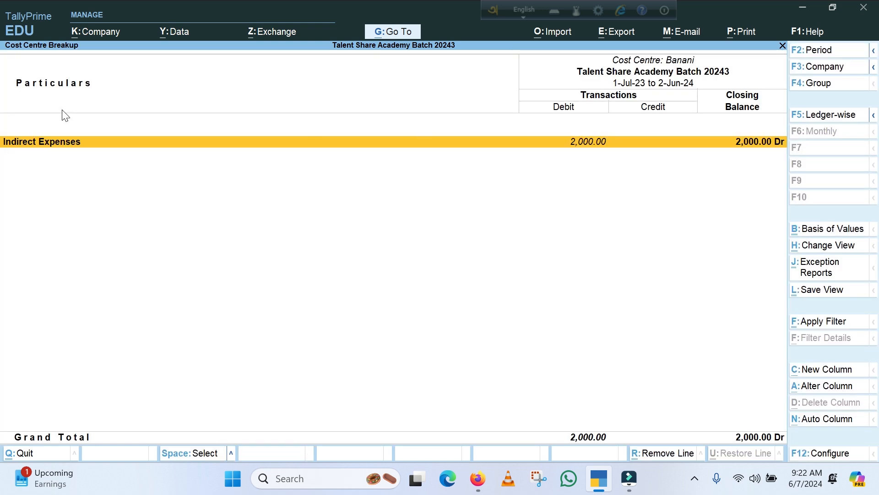
pyautogui.click(617, 143)
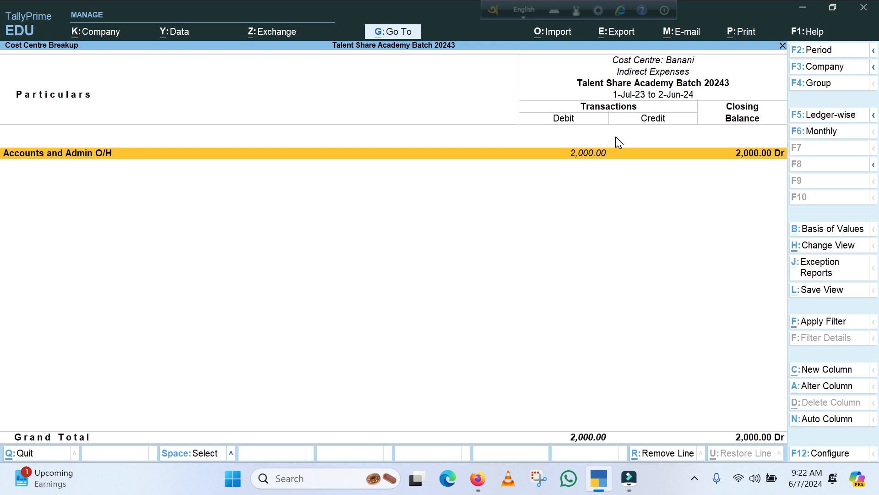
pyautogui.press('Return')
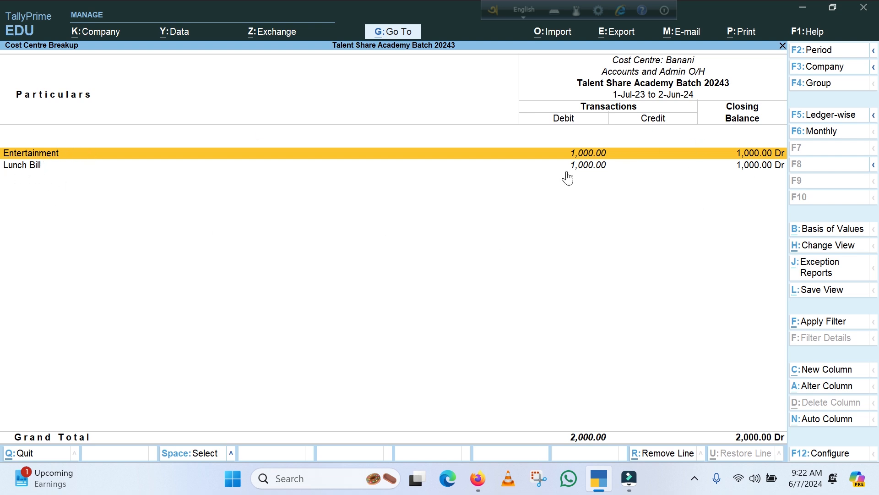
pyautogui.press('Escape')
pyautogui.press('Escape')
pyautogui.press('Escape')
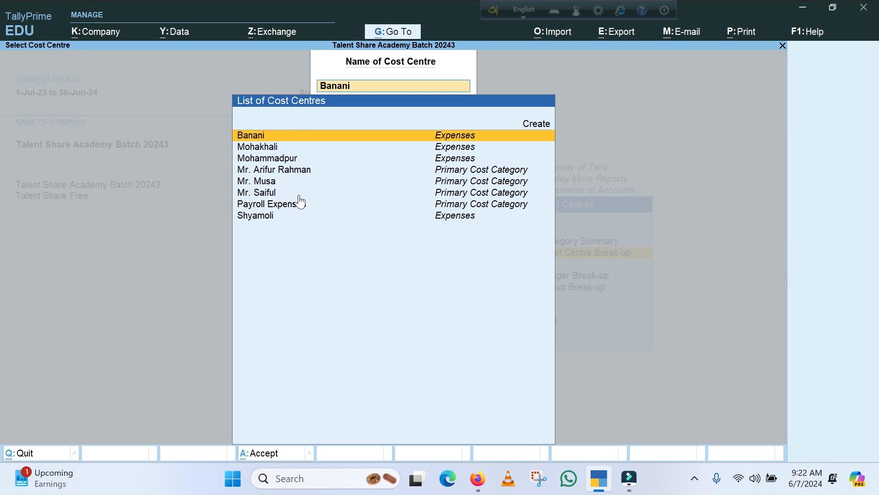
pyautogui.press('Escape')
pyautogui.press('Escape')
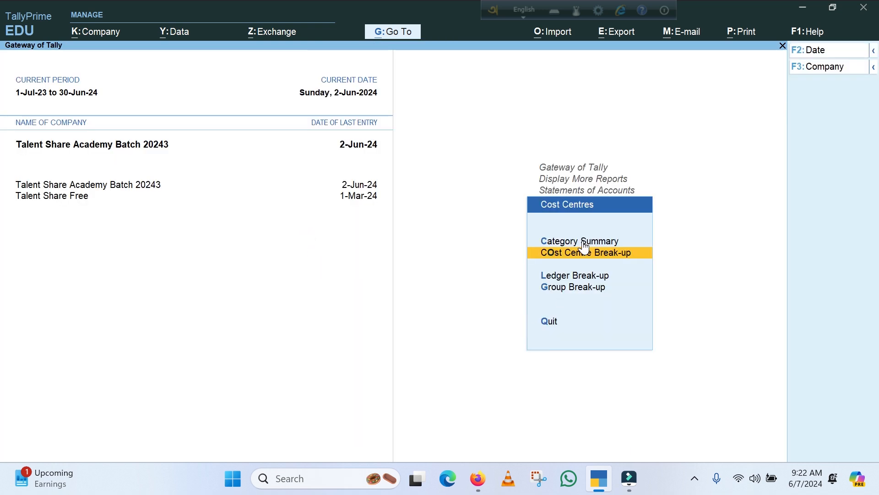
# Review the cost centres' Category Summary report and return to the Gateway of Tally.
pyautogui.click(564, 241)
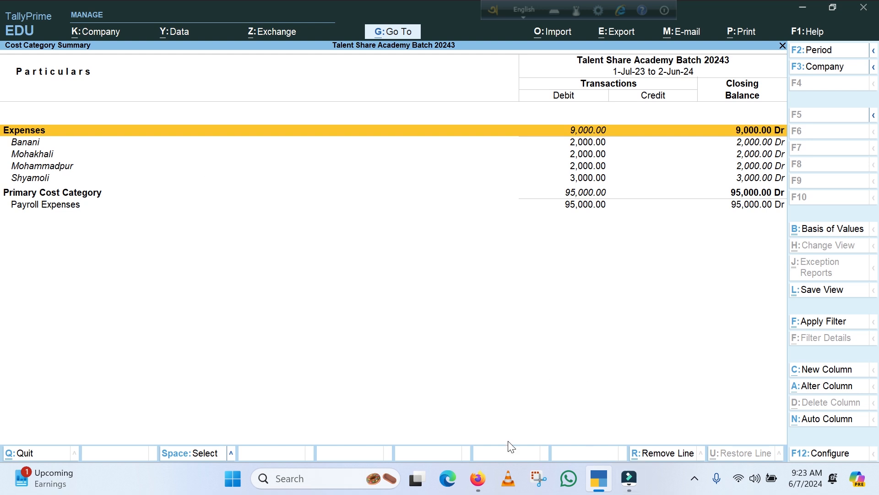
pyautogui.press('Escape')
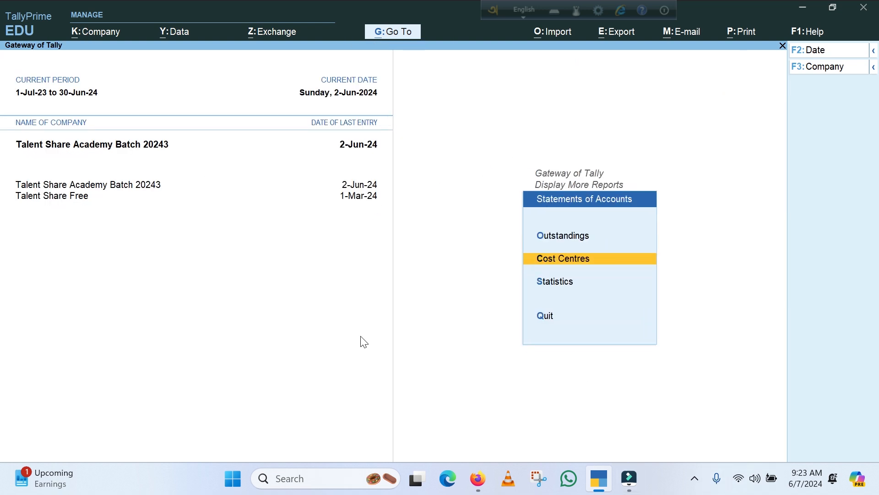
pyautogui.press('Escape')
pyautogui.press('Escape')
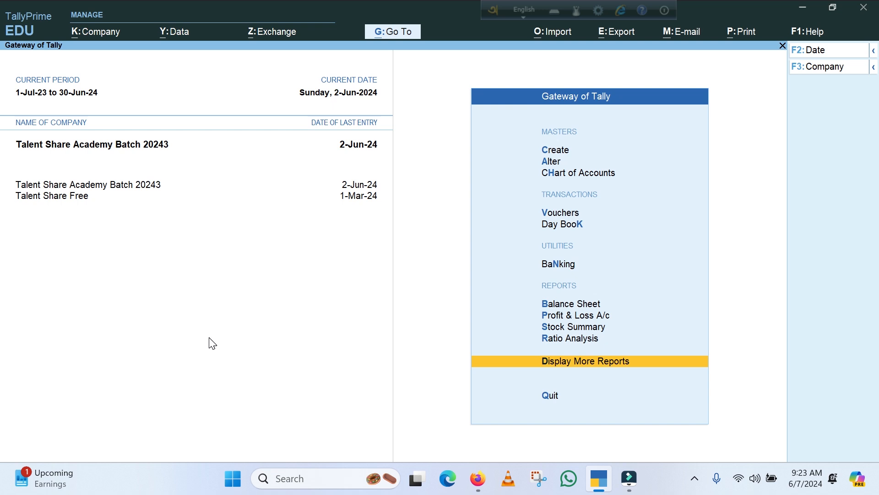
pyautogui.press('Escape')
pyautogui.press('Escape')
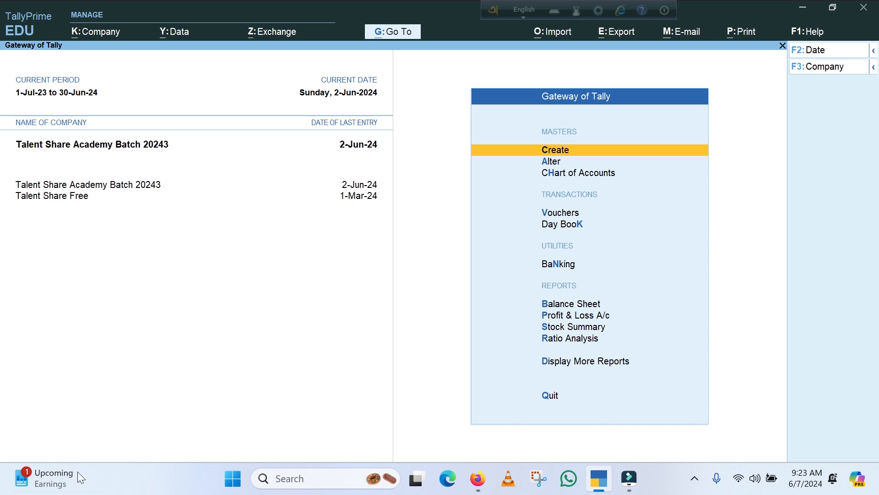
# Open Talent Share Academy Batch 20243 for company alteration and set Control User Access to Company Data to Yes.
pyautogui.click(85, 33)
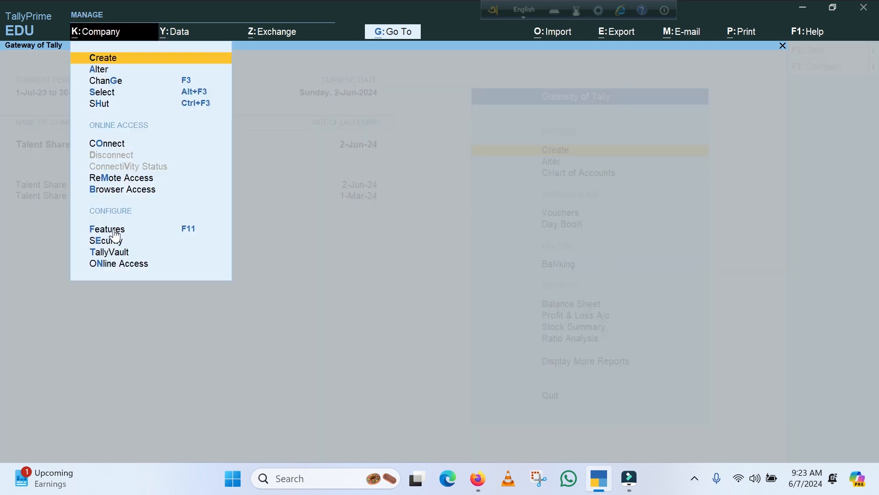
pyautogui.click(97, 71)
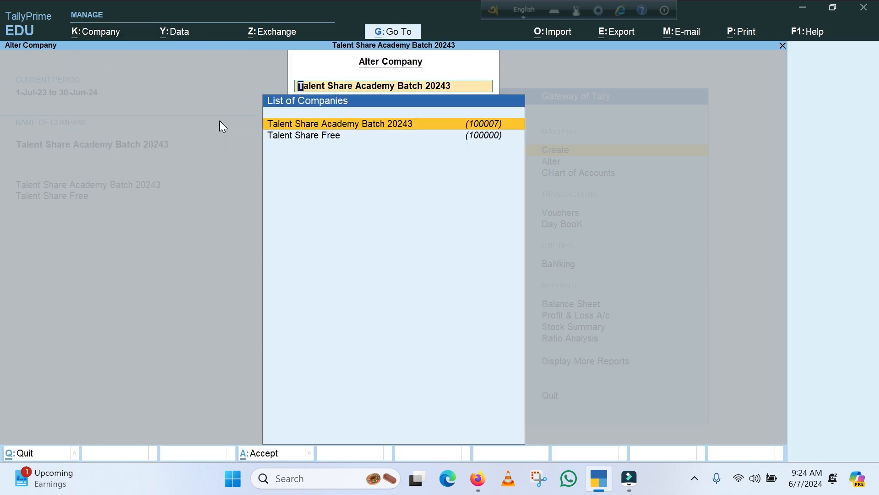
pyautogui.press('Return')
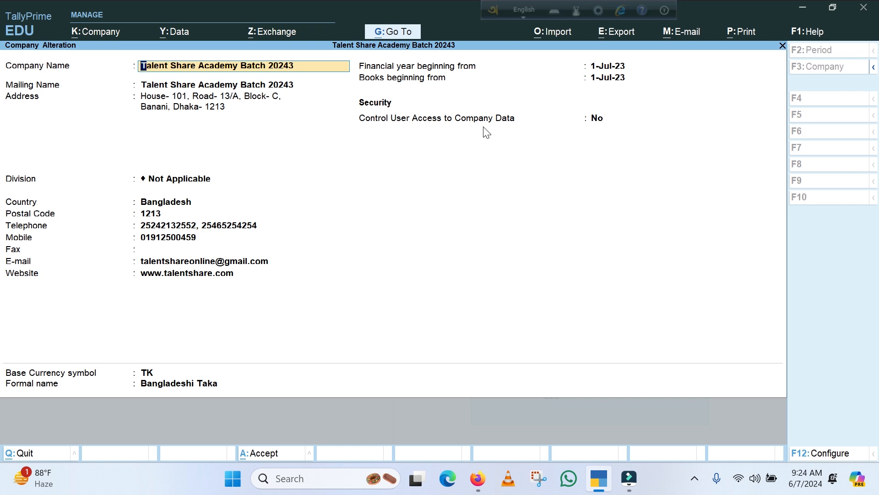
pyautogui.click(595, 119)
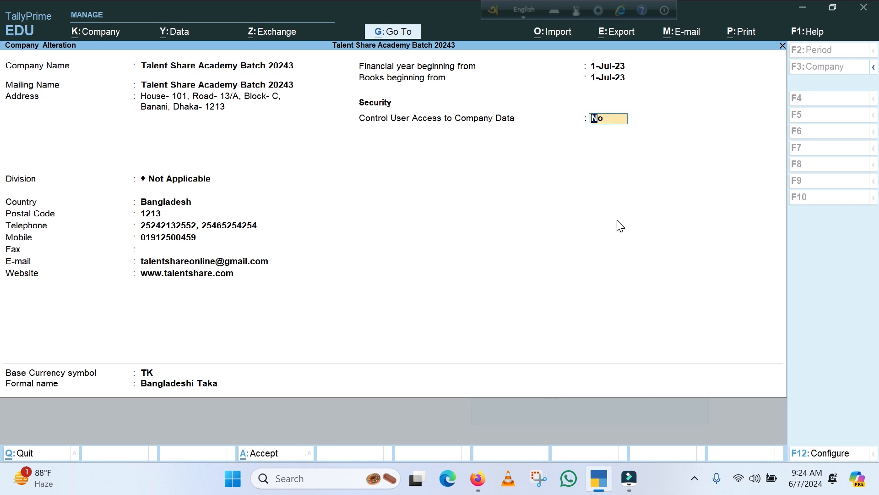
pyautogui.write('y')
pyautogui.press('Return')
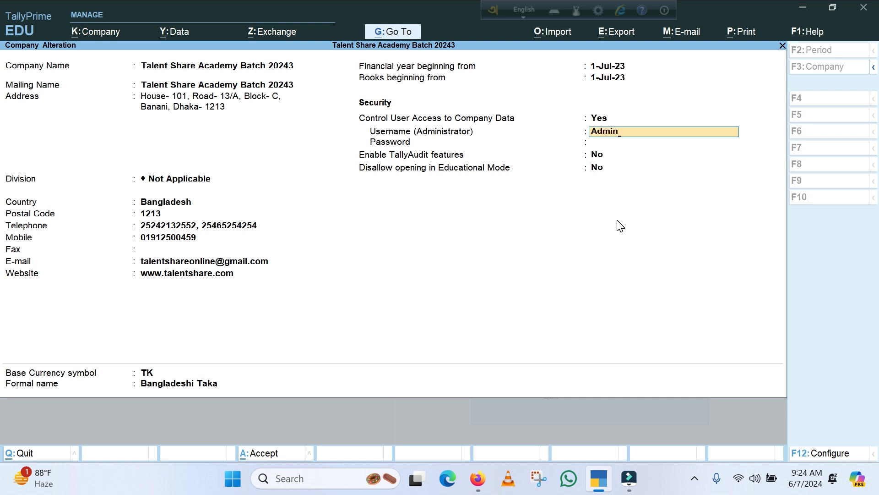
# Set and confirm the administrator's password, keeping TallyAudit features and Disallow opening in Educational Mode at No.
pyautogui.press('Return')
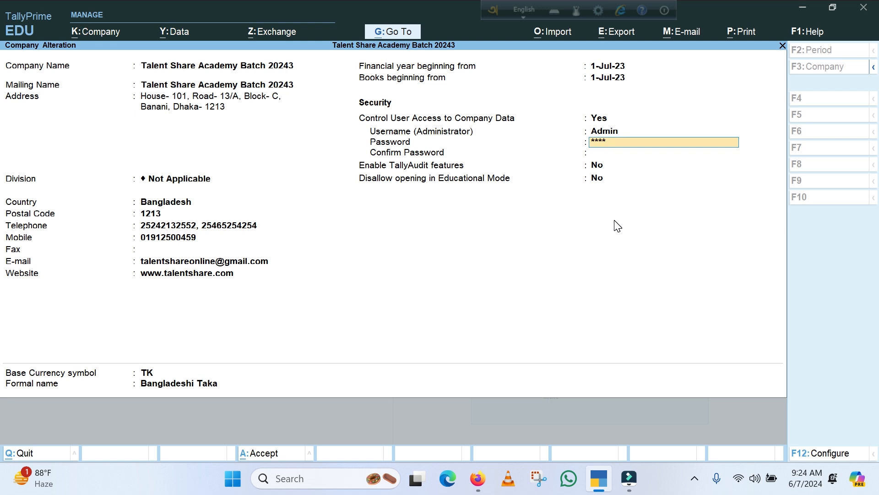
pyautogui.press('Return')
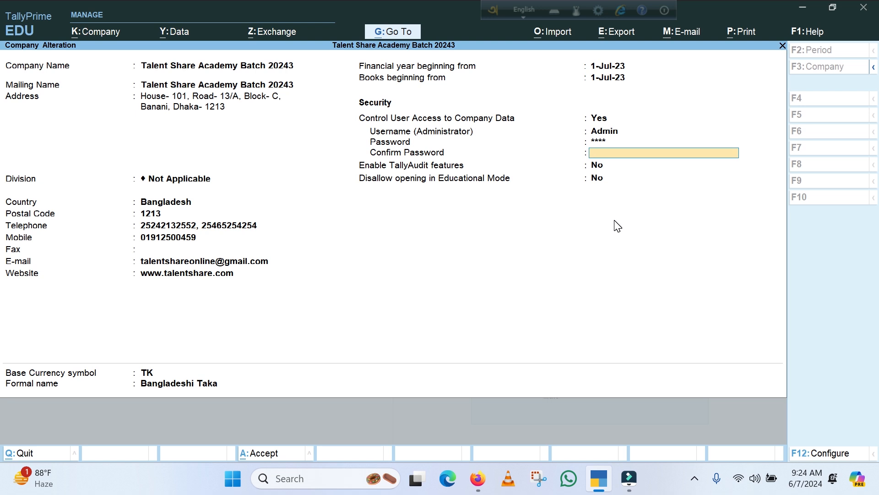
pyautogui.write('****')
pyautogui.press('Return')
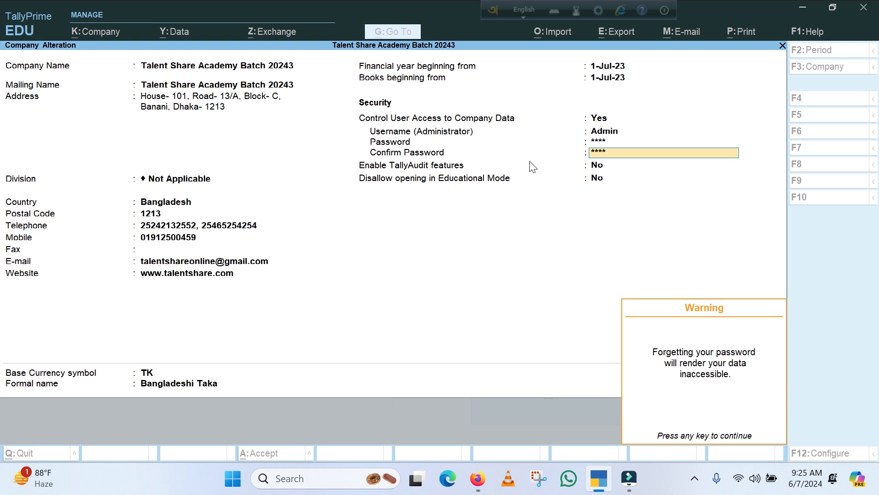
pyautogui.press('Return')
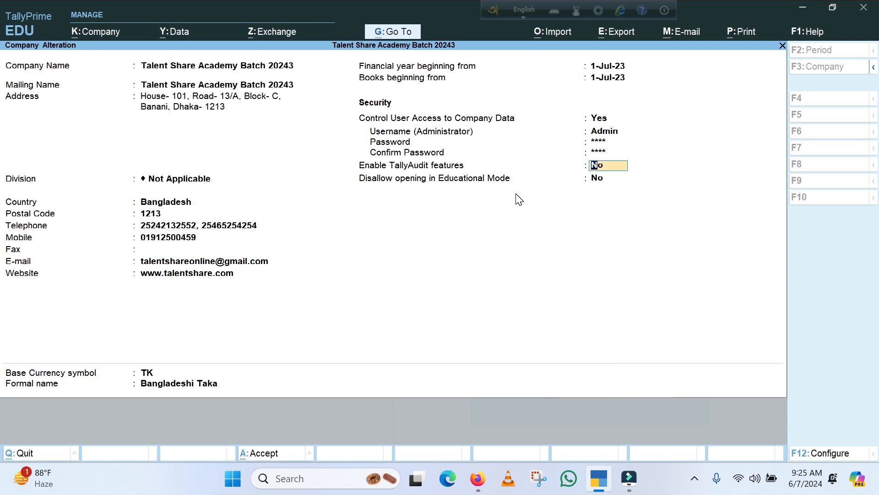
pyautogui.press('Return')
pyautogui.press('Return')
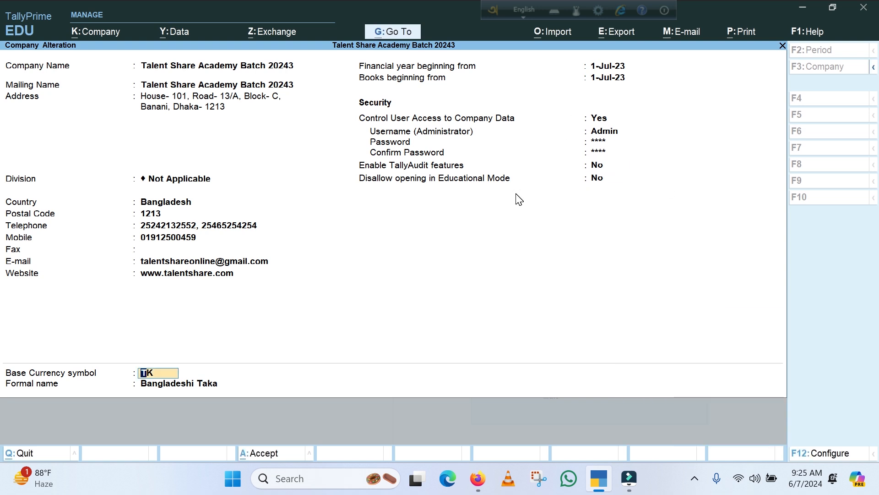
# Save the company alteration with user access control enabled and return to the Gateway of Tally.
pyautogui.hotkey('ctrl', 'a')
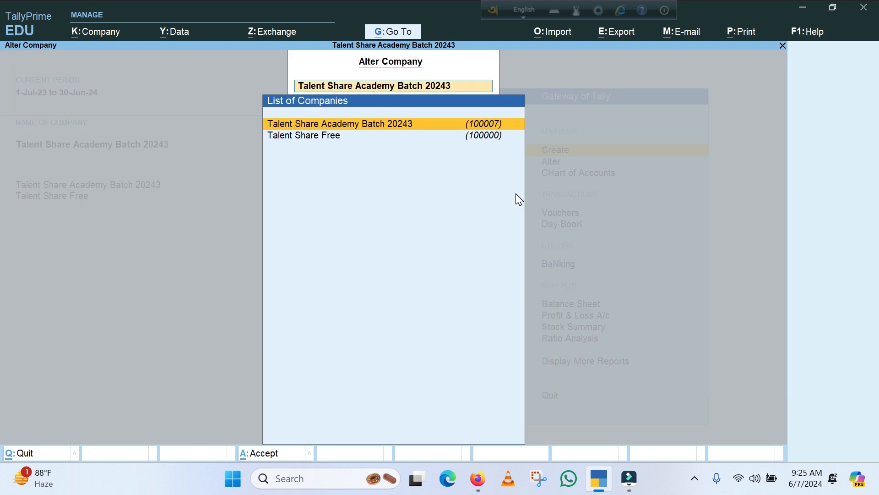
pyautogui.press('Escape')
pyautogui.press('Escape')
pyautogui.press('Escape')
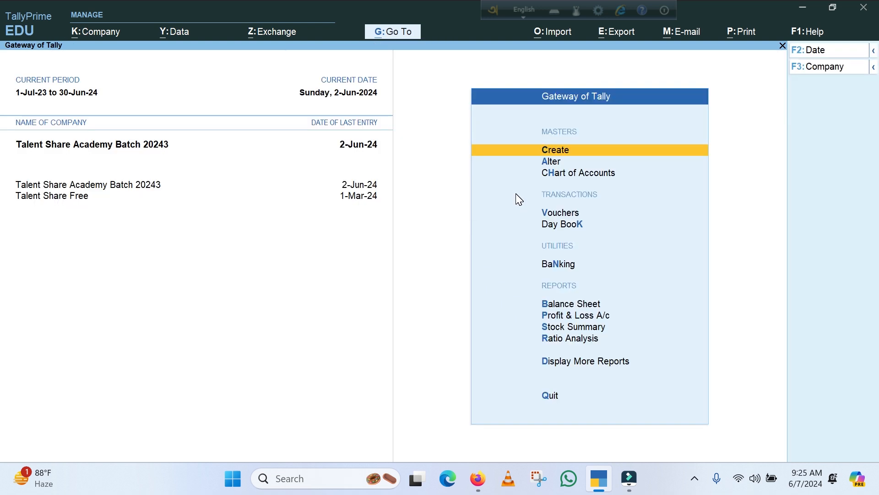
pyautogui.press('Escape')
# Shut the company Talent Share Academy Batch 20243.
pyautogui.click(873, 68)
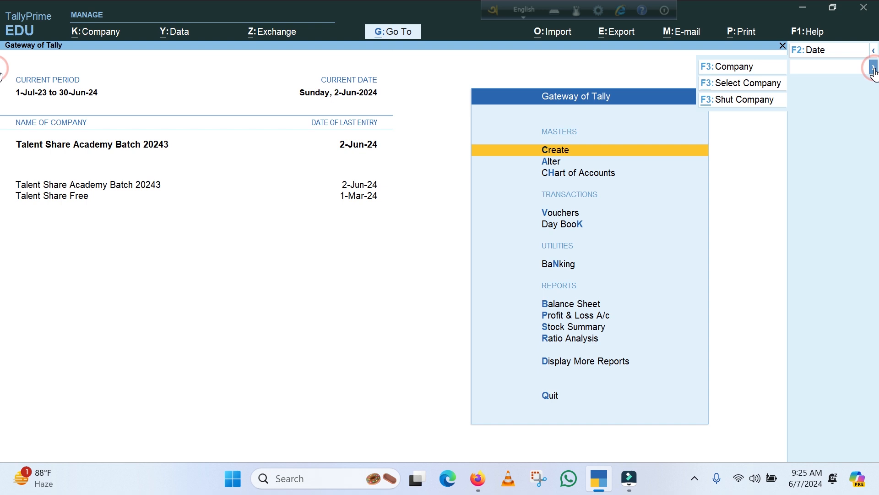
pyautogui.click(739, 100)
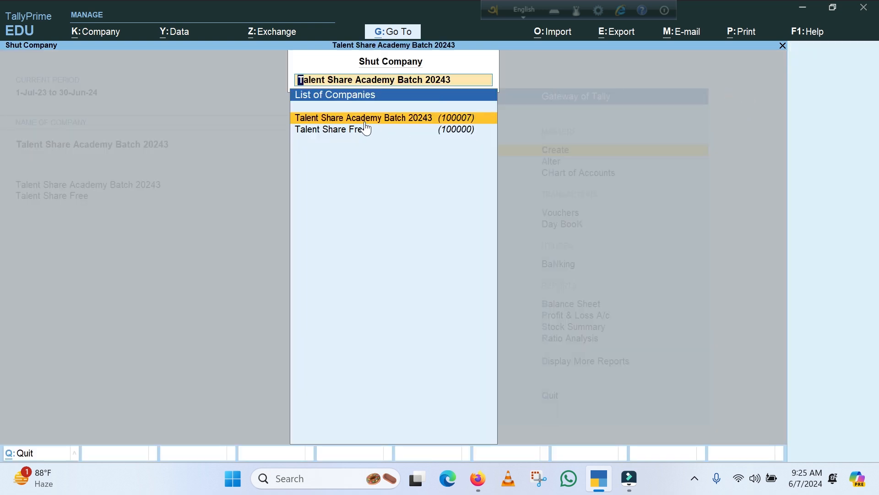
pyautogui.press('Return')
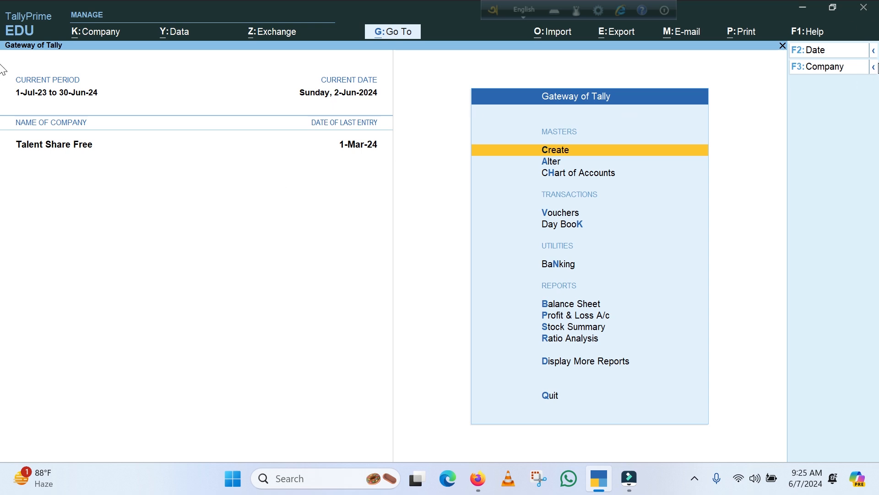
# Select Talent Share Academy Batch 20243 from the company data folder to reopen it.
pyautogui.click(873, 67)
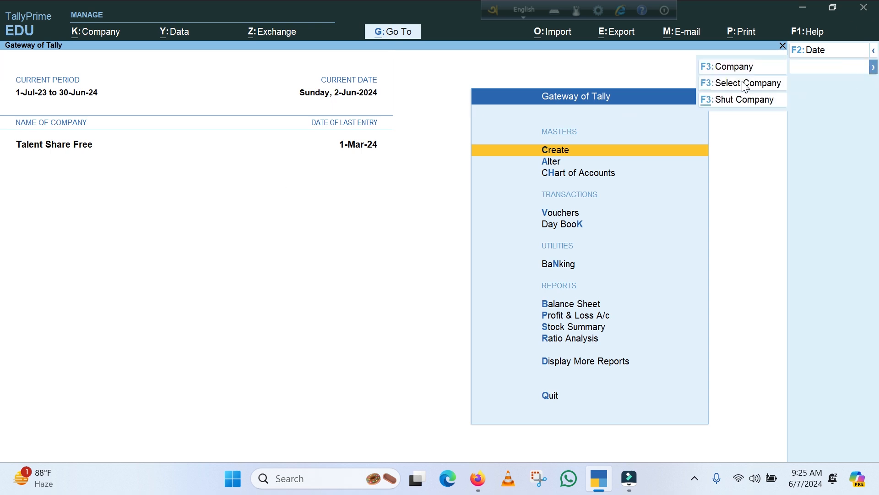
pyautogui.click(767, 100)
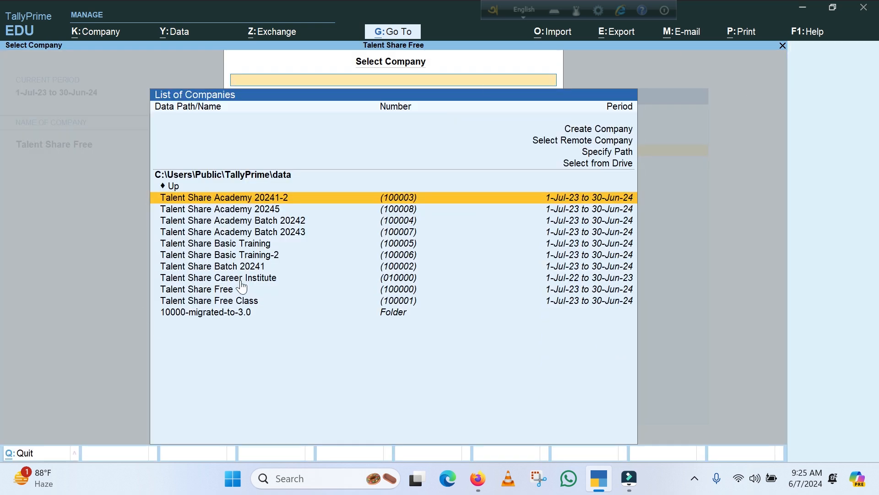
pyautogui.click(240, 232)
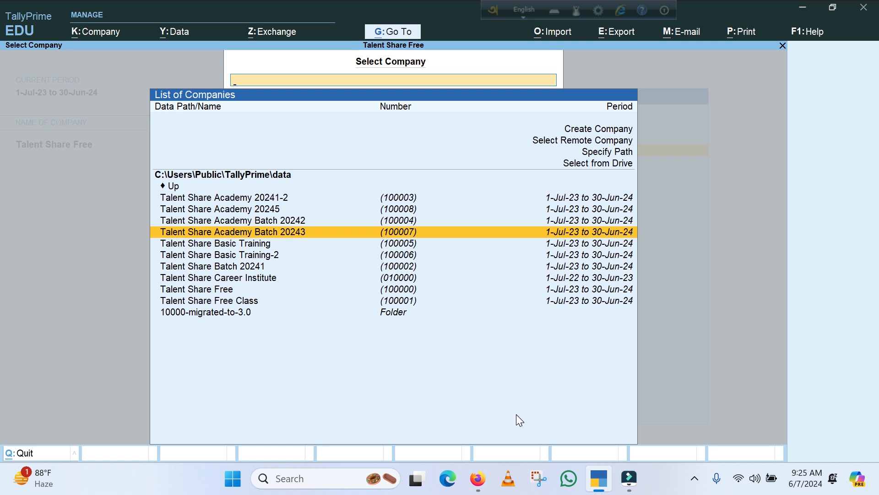
pyautogui.press('Return')
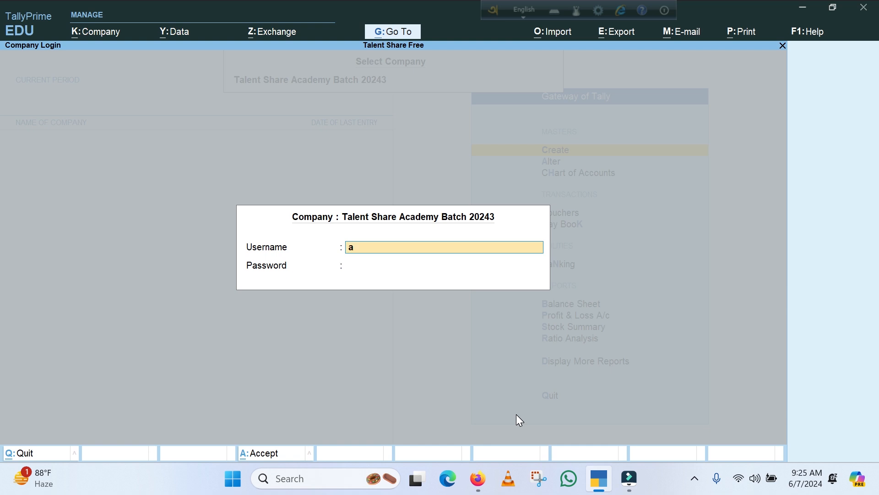
# Log in to Talent Share Academy Batch 20243 with the username Admin and the administrator's password.
pyautogui.write('min')
pyautogui.press('BackSpace')
pyautogui.press('BackSpace')
pyautogui.press('BackSpace')
pyautogui.write('dmin')
pyautogui.press('Return')
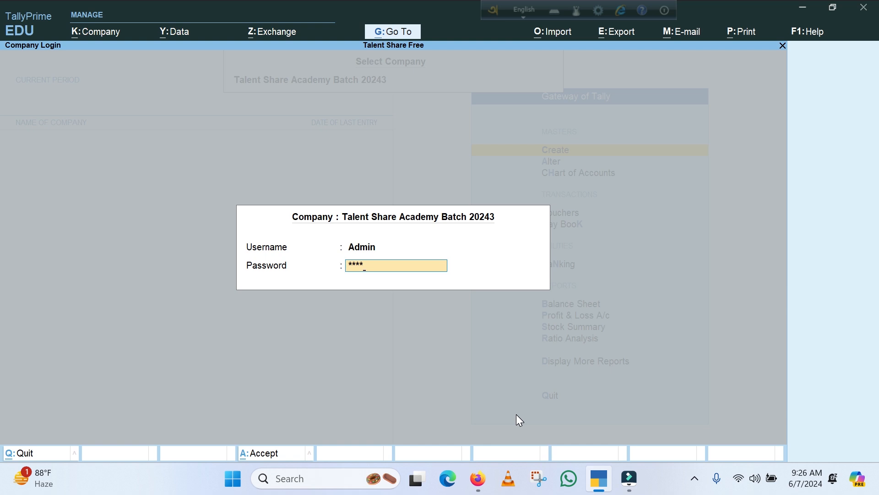
pyautogui.press('Return')
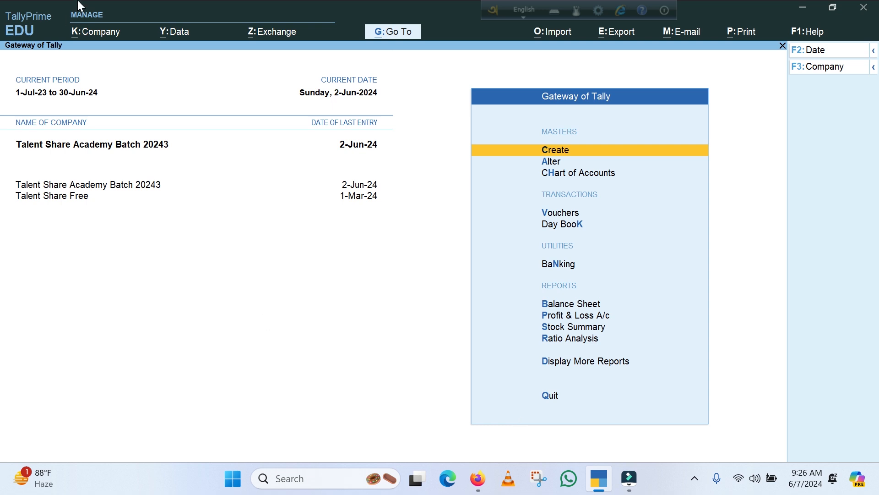
# Examine the company's Change User and Change Password forms, closing each one without entering anything.
pyautogui.click(103, 37)
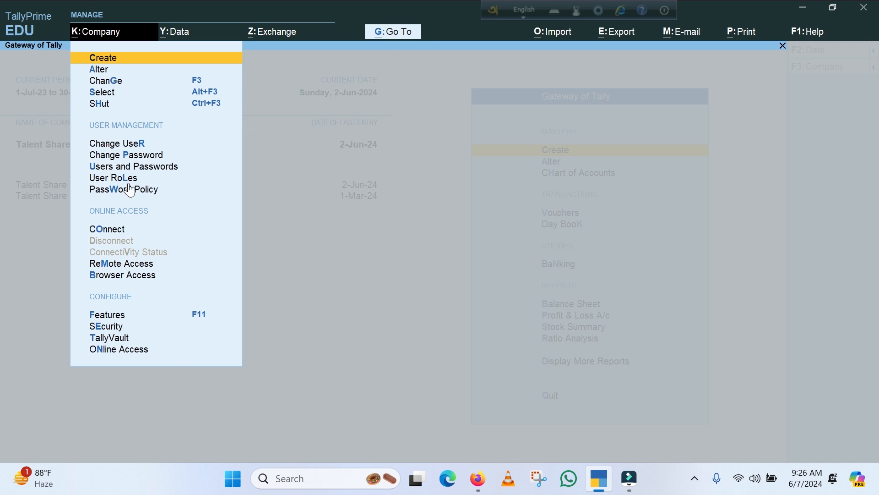
pyautogui.click(107, 144)
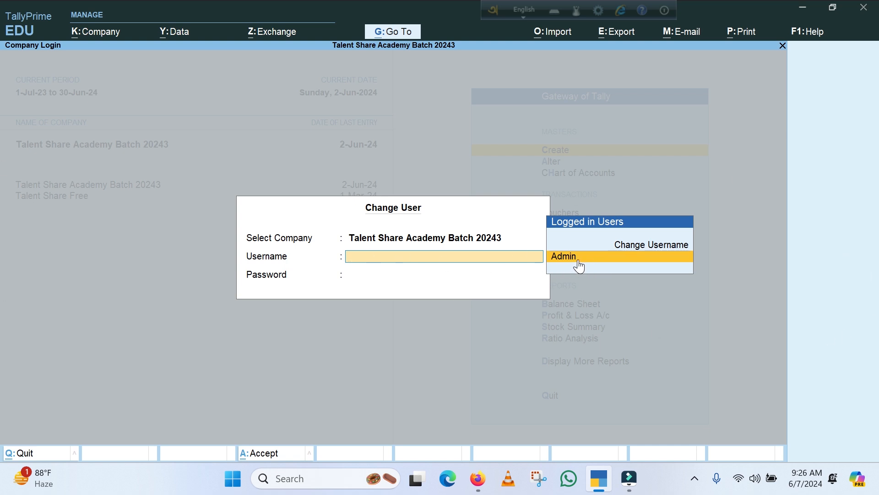
pyautogui.click(652, 244)
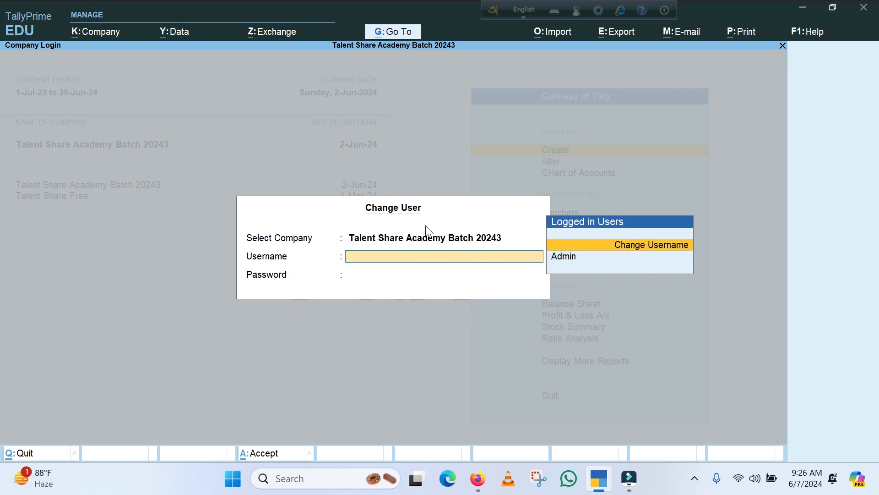
pyautogui.press('Escape')
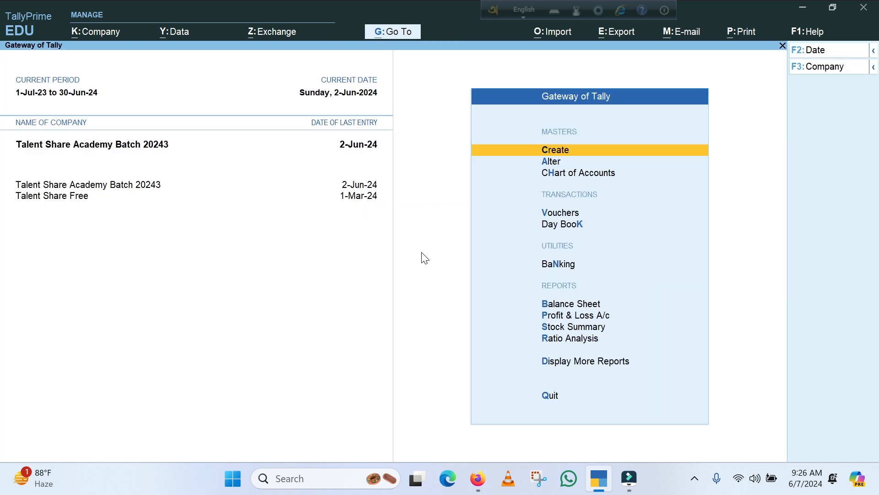
pyautogui.click(100, 33)
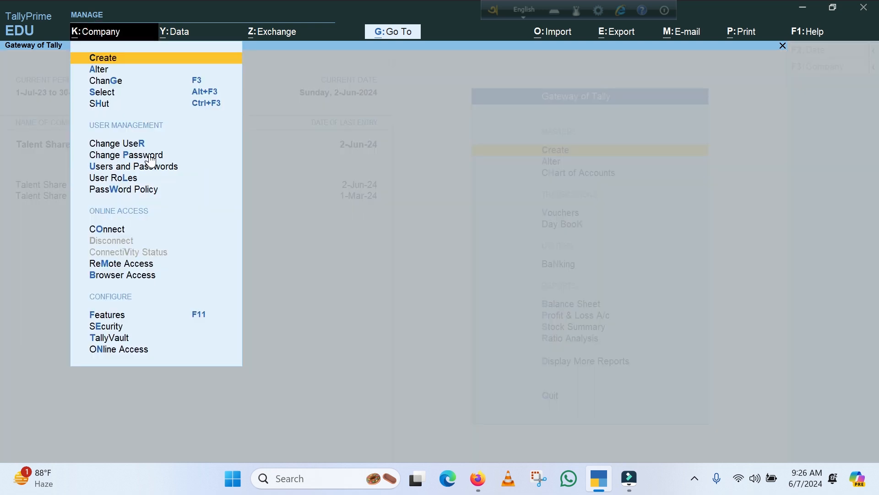
pyautogui.click(120, 156)
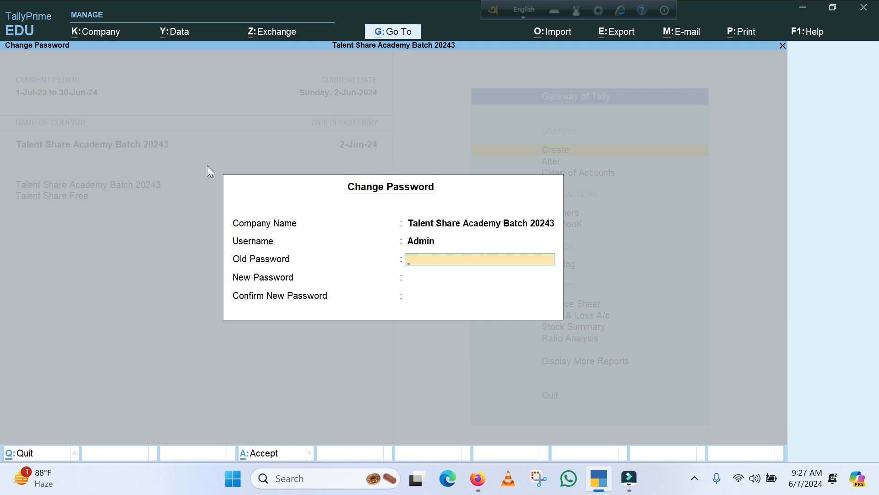
pyautogui.press('Escape')
pyautogui.press('Return')
# Examine the user roles offered in the List of Users for Company, including Data Entry, Owner and Tally.NET Auditor, and close the list.
pyautogui.click(106, 31)
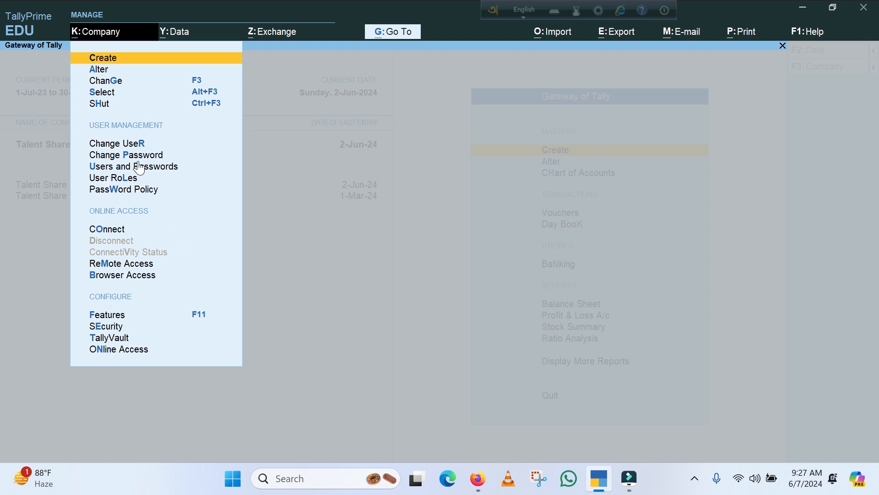
pyautogui.click(116, 168)
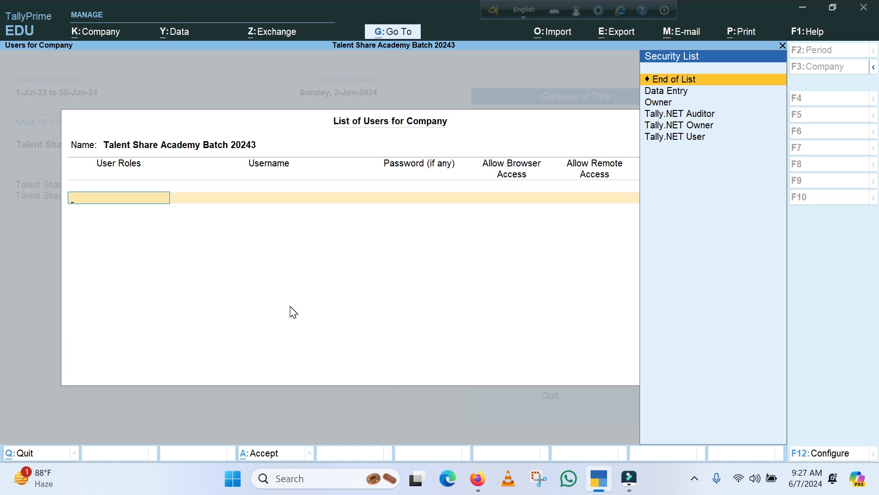
pyautogui.press('Escape')
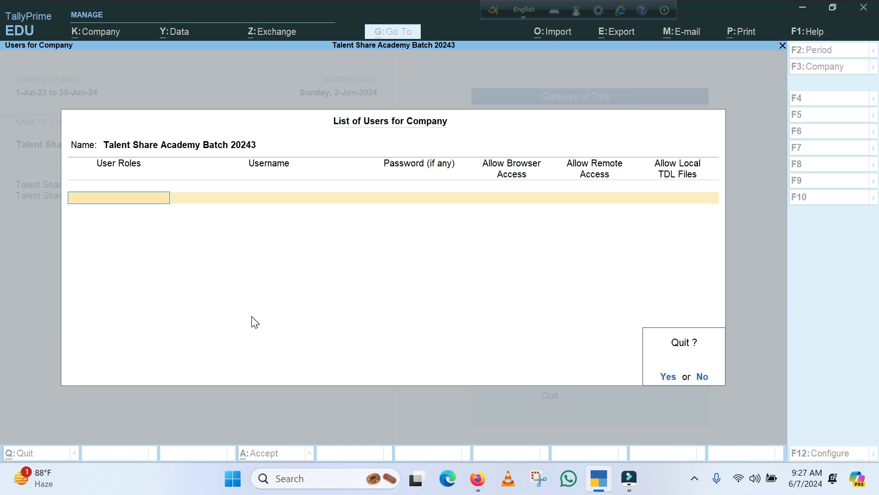
pyautogui.press('y')
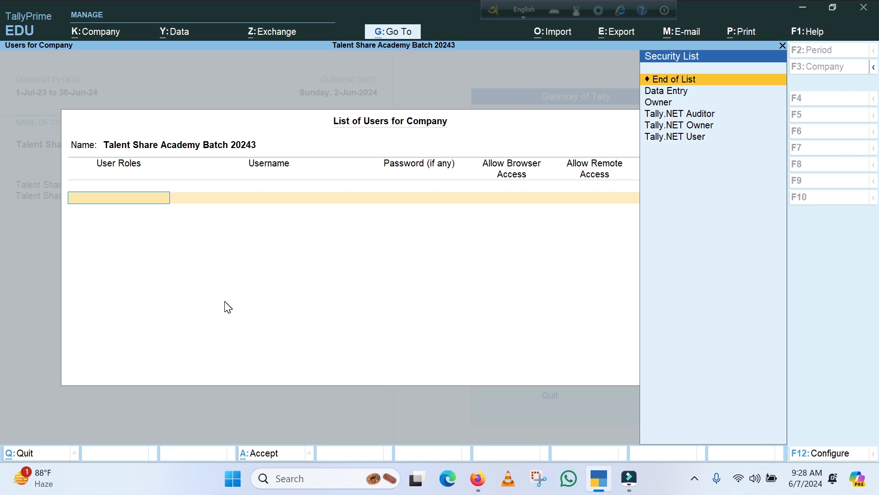
pyautogui.press('Down')
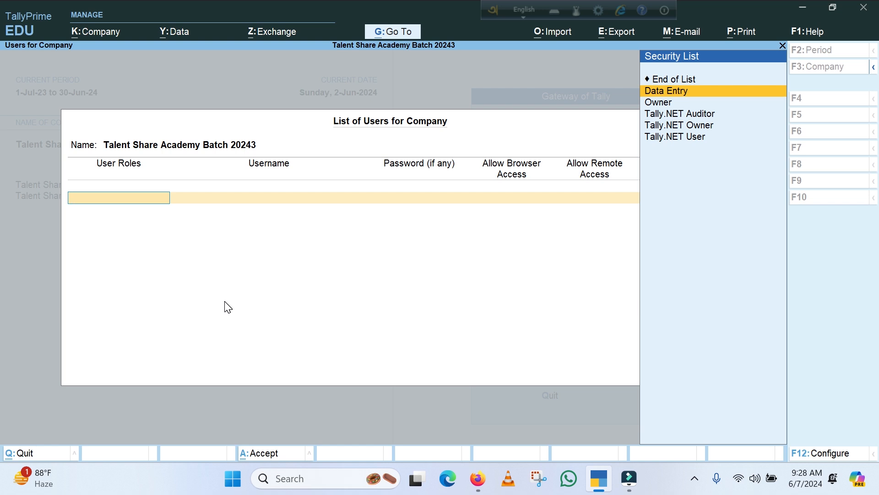
pyautogui.press('Down')
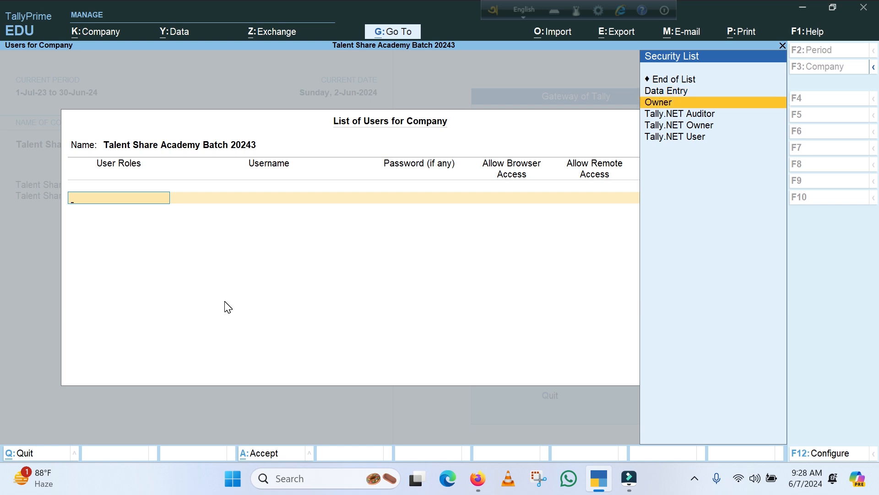
pyautogui.press('Up')
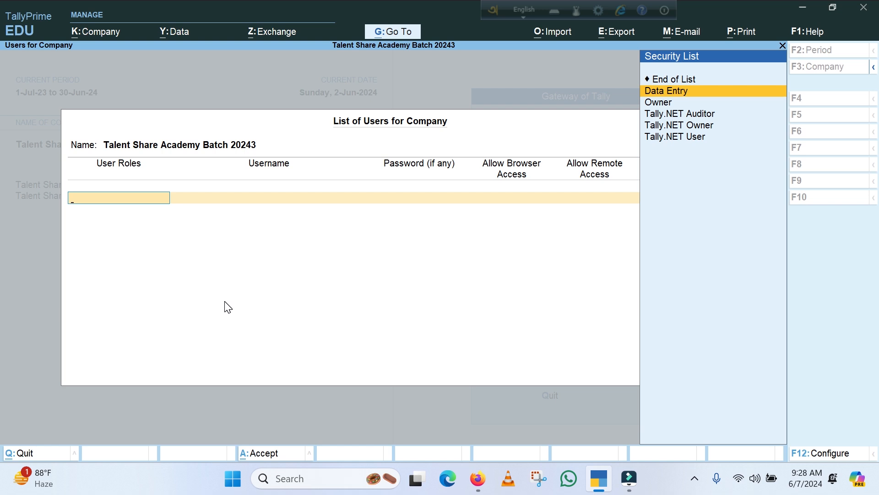
pyautogui.press('Down')
pyautogui.press('Down')
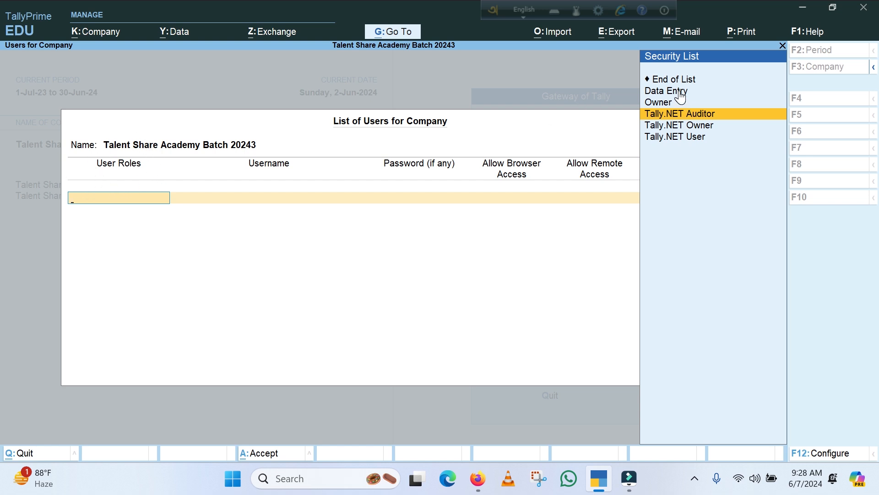
pyautogui.press('Escape')
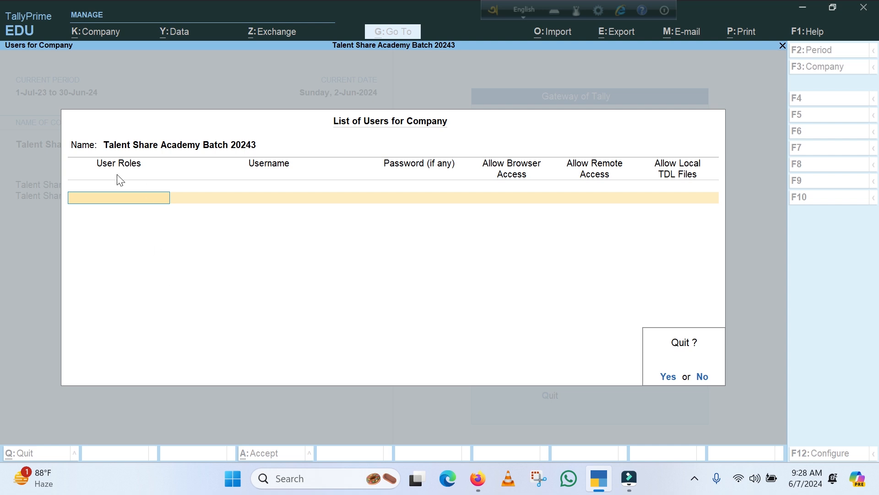
pyautogui.press('y')
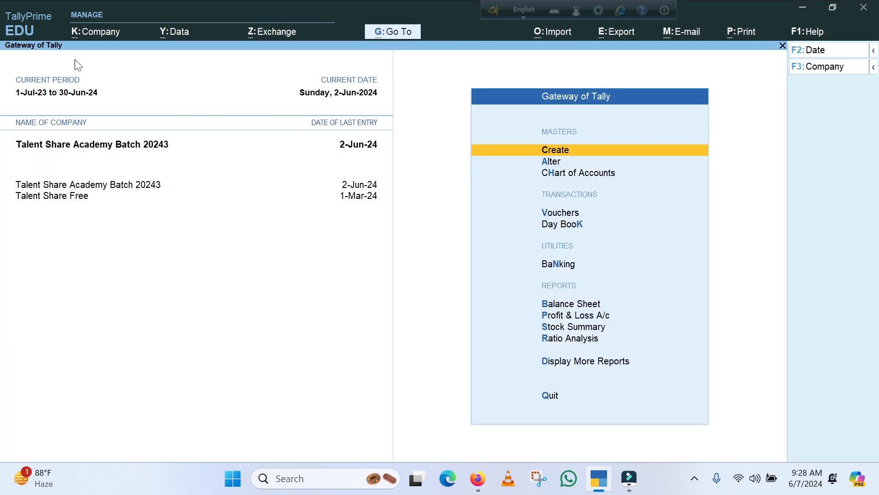
# Try to add a user role named Accounts that uses the basic facilities of Data Entry.
pyautogui.click(108, 32)
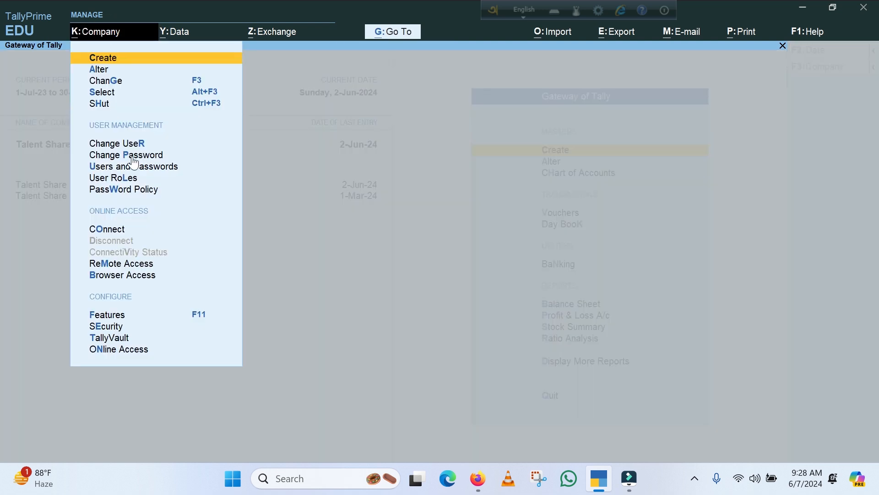
pyautogui.click(105, 181)
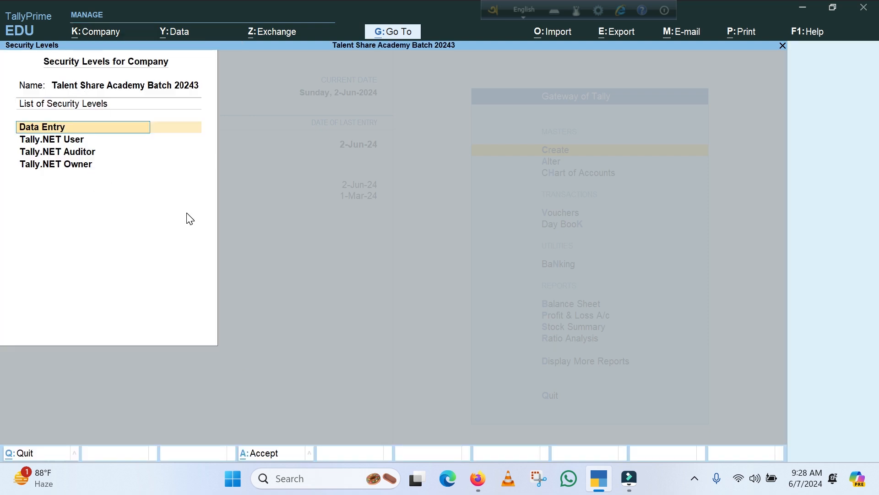
pyautogui.press('Down')
pyautogui.press('Down')
pyautogui.press('Down')
pyautogui.press('Down')
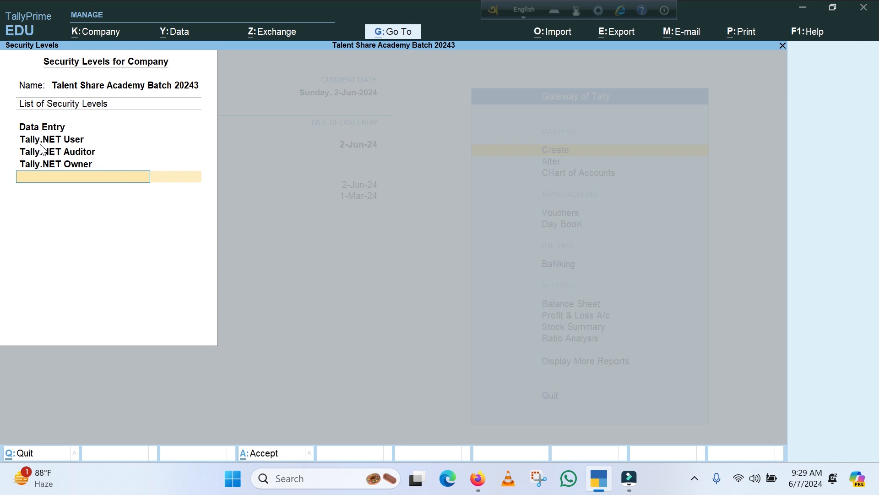
pyautogui.write('Accounts')
pyautogui.press('Return')
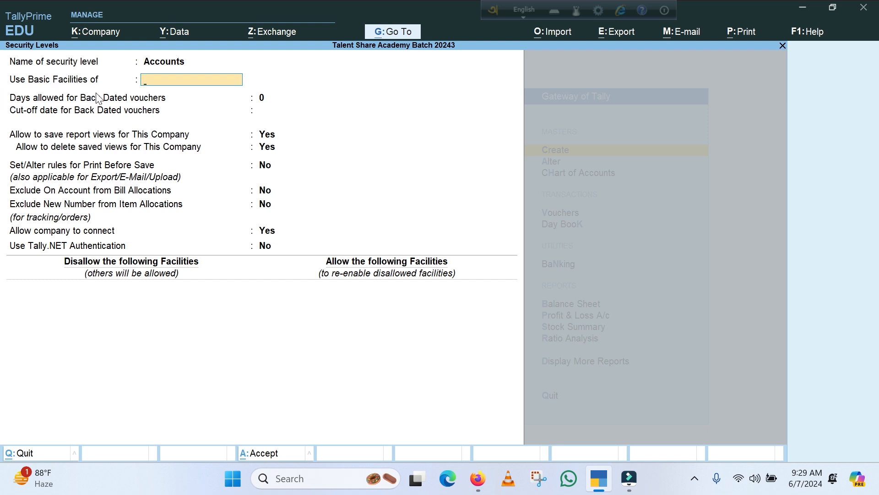
pyautogui.press('space')
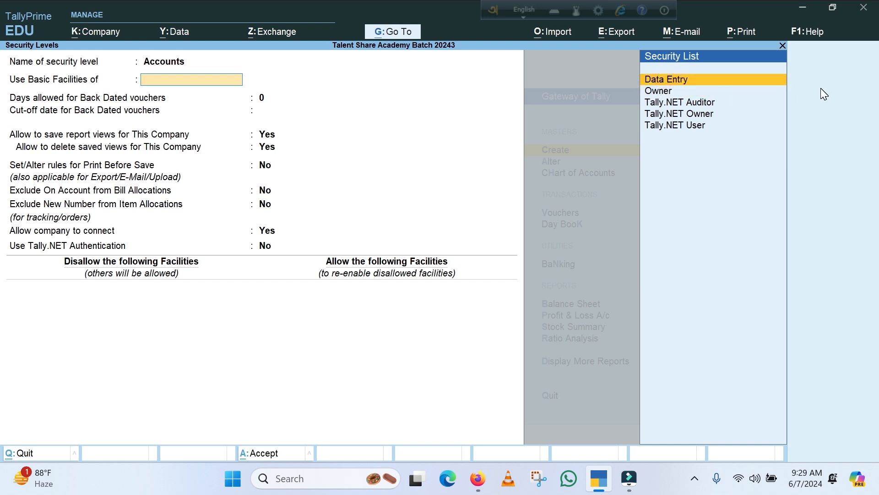
pyautogui.press('Return')
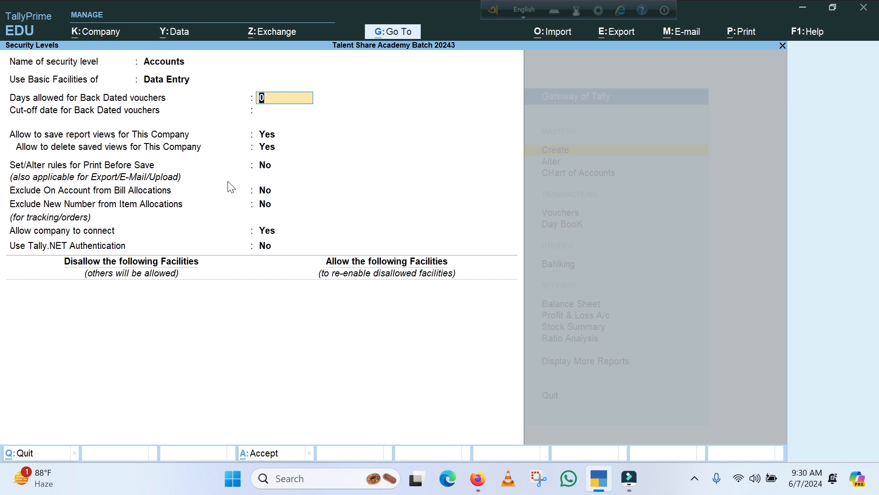
# Cancel the new Accounts security level and leave the Security Levels list without saving.
pyautogui.press('Escape')
pyautogui.press('y')
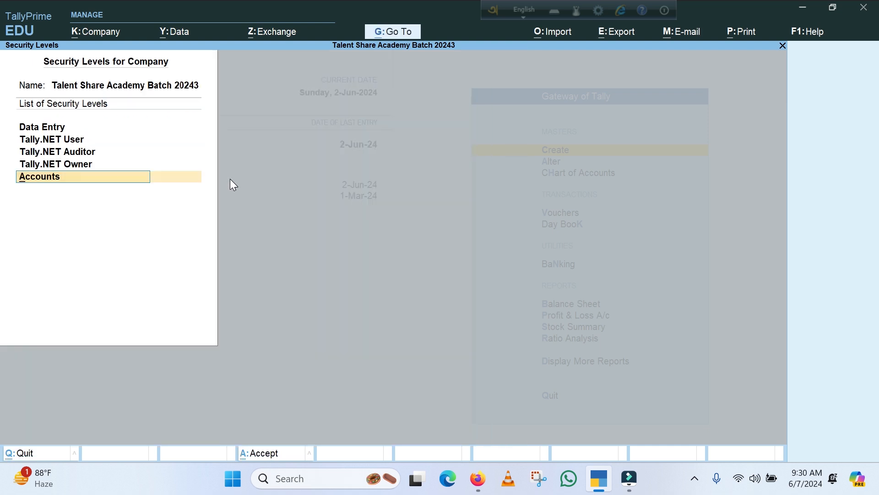
pyautogui.press('Escape')
pyautogui.press('Escape')
pyautogui.press('y')
pyautogui.press('Escape')
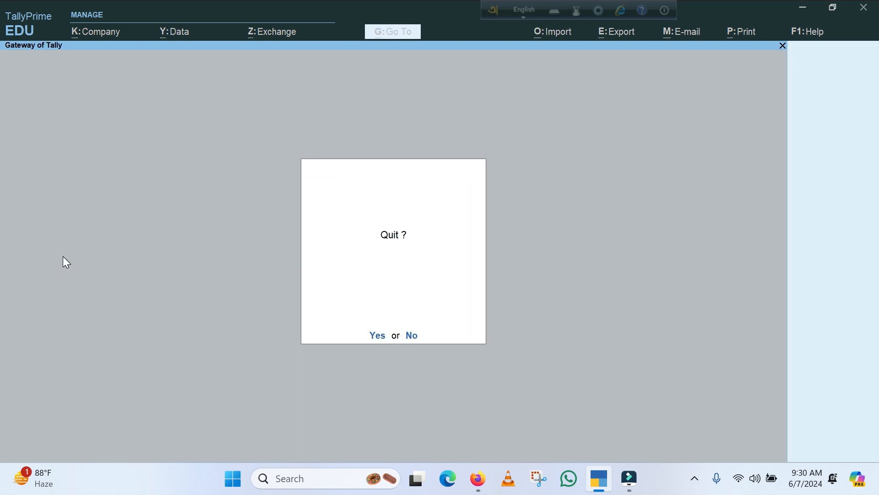
# Add one Data Entry user and one Owner user with their usernames and passwords, and accept the company's user list.
pyautogui.press('n')
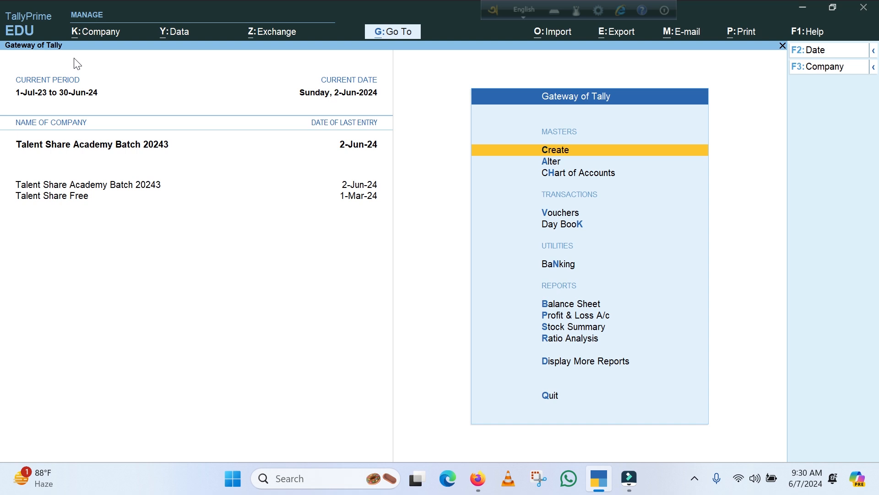
pyautogui.click(110, 33)
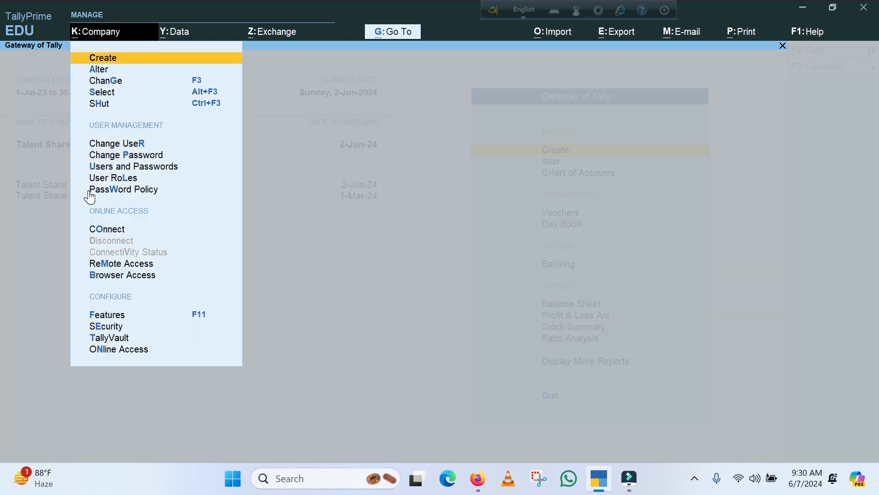
pyautogui.click(112, 167)
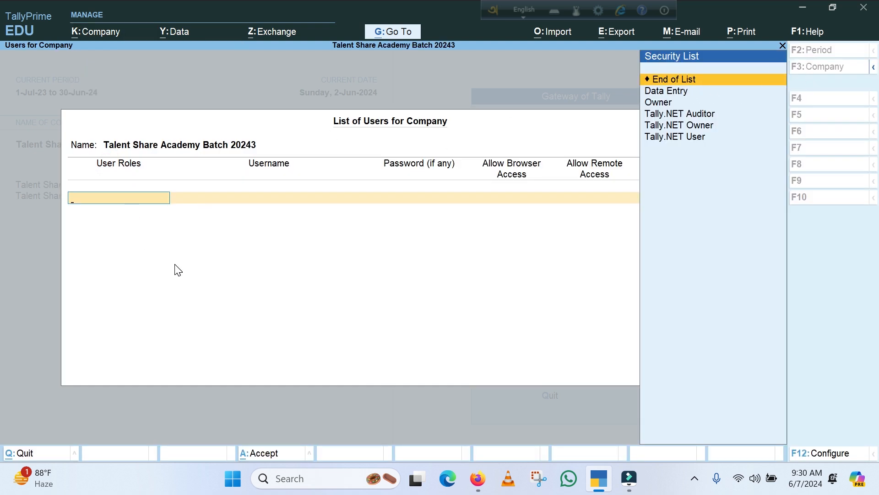
pyautogui.click(671, 91)
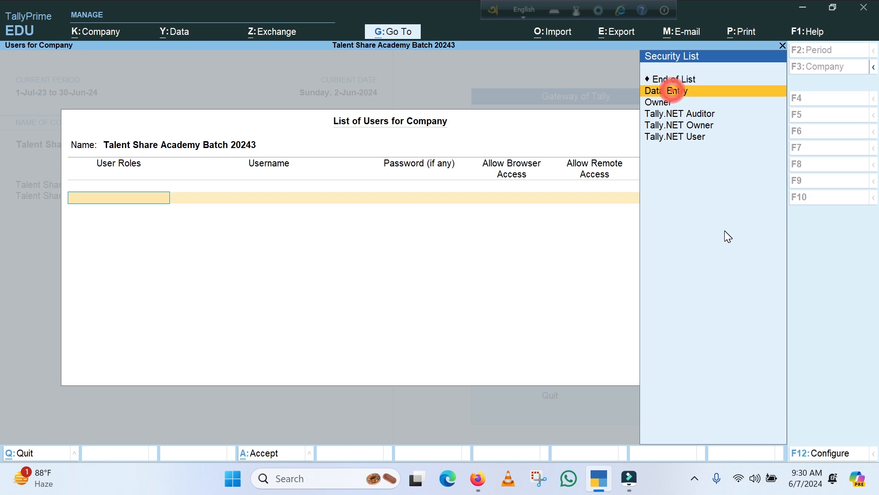
pyautogui.press('Return')
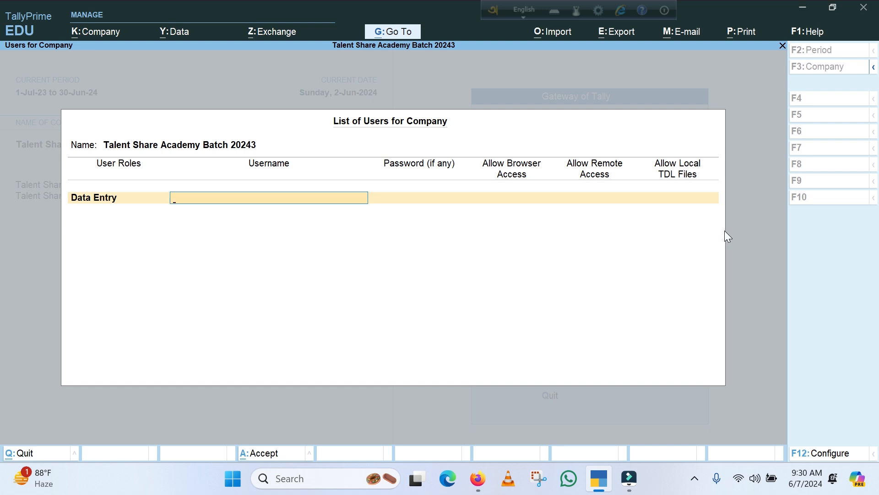
pyautogui.write('Saddam')
pyautogui.press('Return')
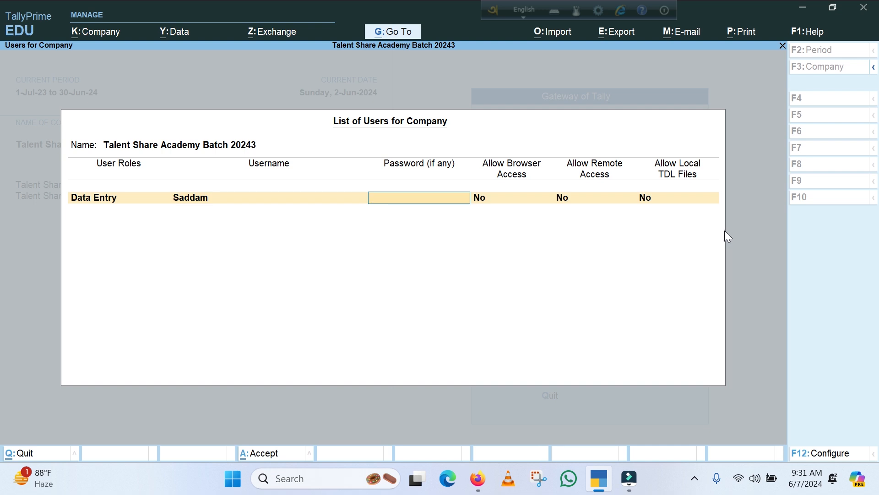
pyautogui.write('****')
pyautogui.press('Return')
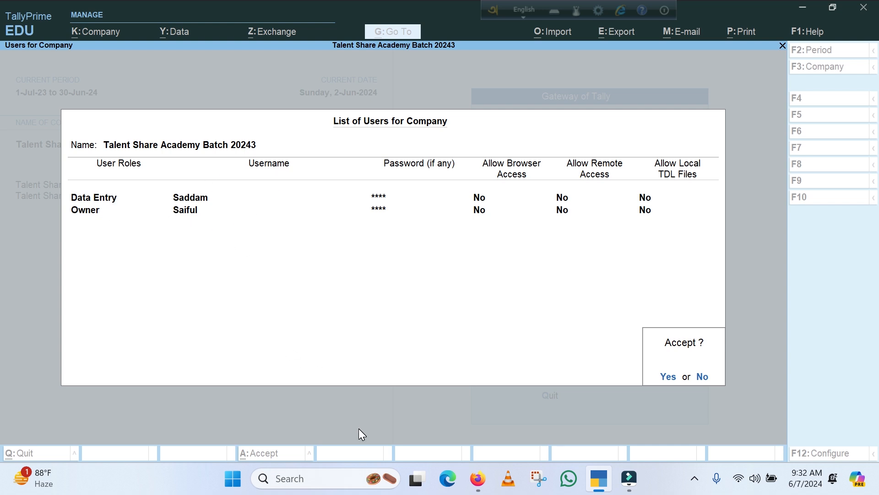
pyautogui.press('Return')
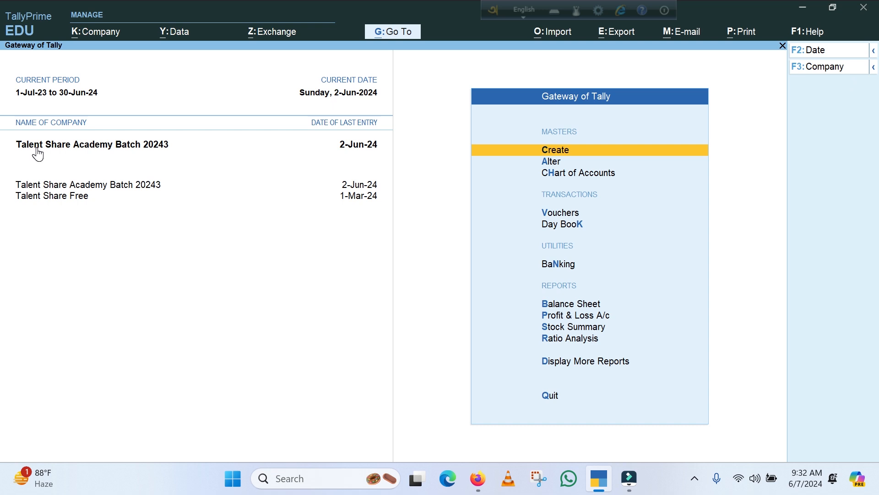
# Shut the company Talent Share Academy Batch 20243.
pyautogui.click(873, 67)
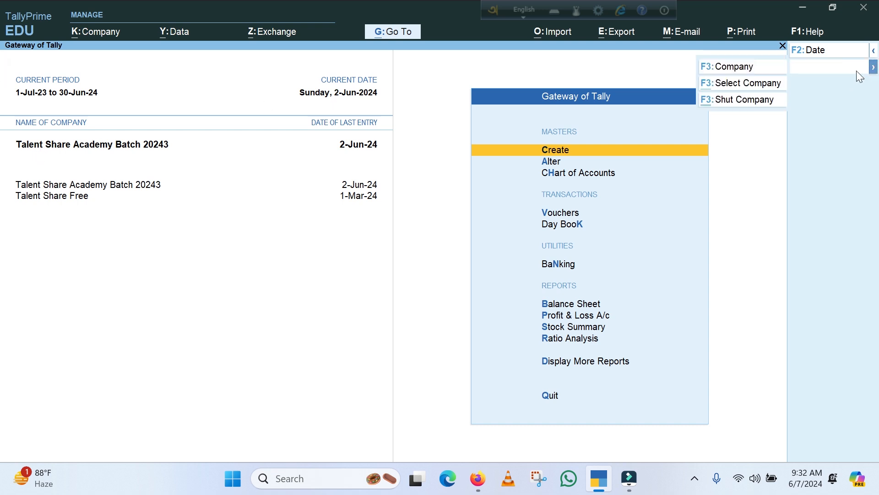
pyautogui.click(724, 99)
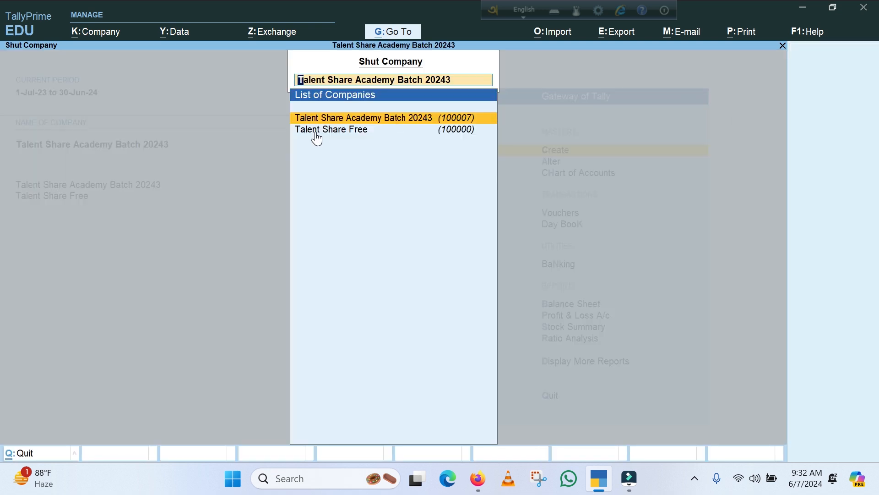
pyautogui.press('Return')
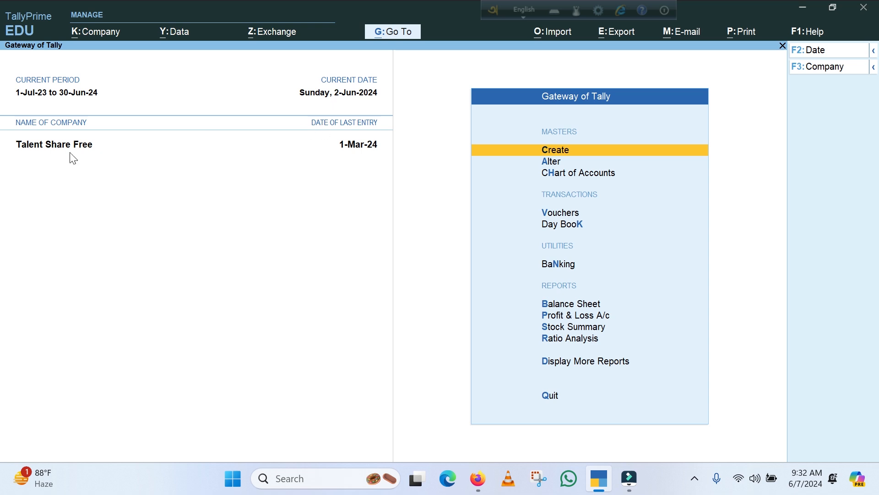
# Reopen Talent Share Academy Batch 20243 and log in with the Owner user's username and password.
pyautogui.click(875, 67)
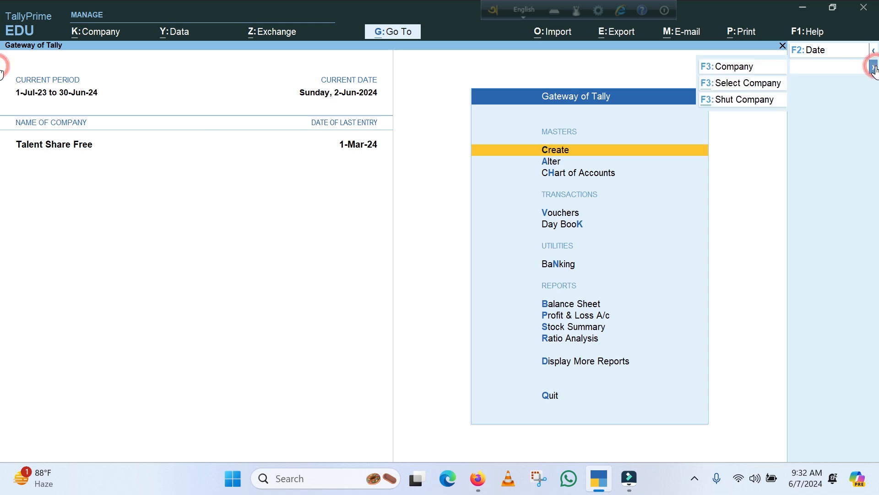
pyautogui.click(751, 83)
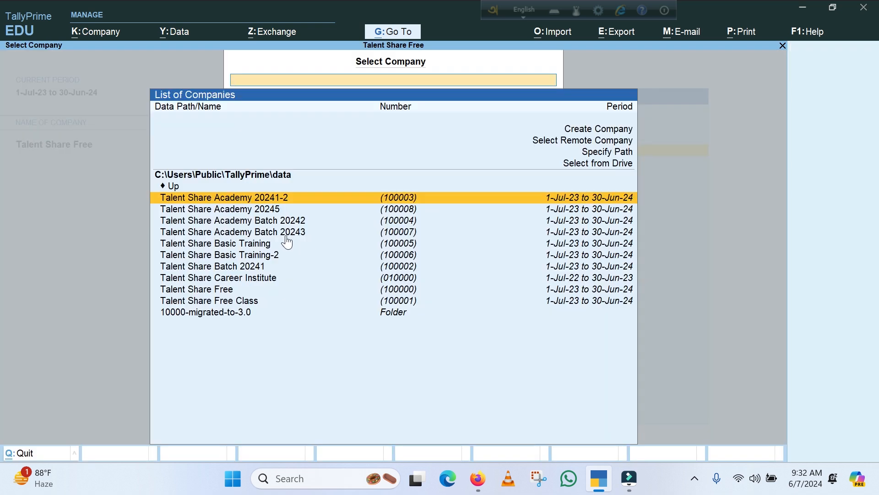
pyautogui.click(287, 232)
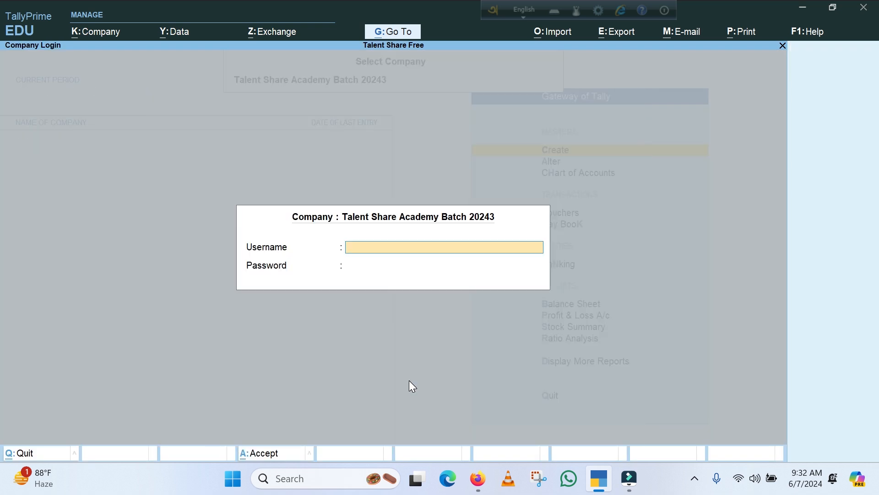
pyautogui.write('saiful')
pyautogui.press('Return')
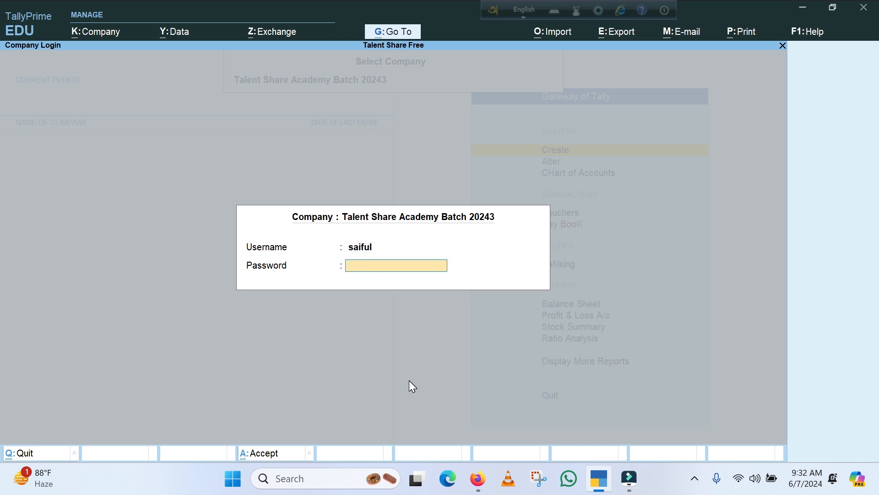
pyautogui.press('Return')
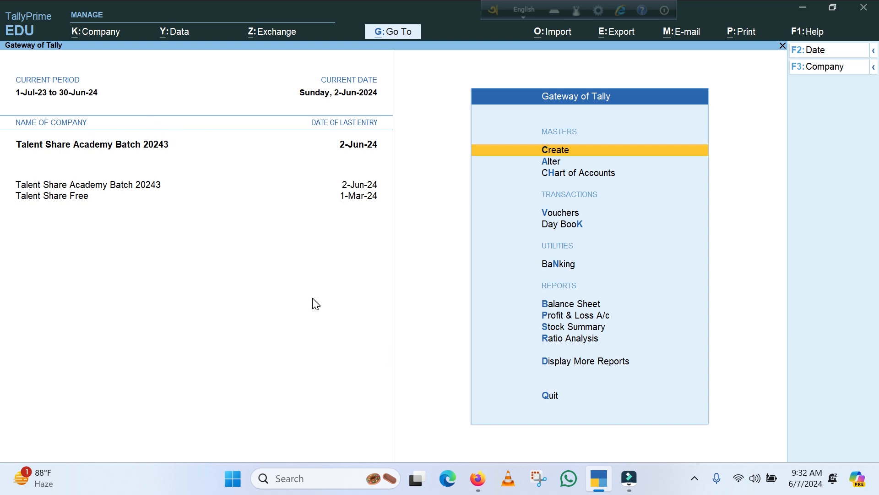
# Close Talent Share Academy Batch 20243, select it again and log in with the administrator's username and password.
pyautogui.press('Escape')
pyautogui.press('Escape')
pyautogui.click(873, 68)
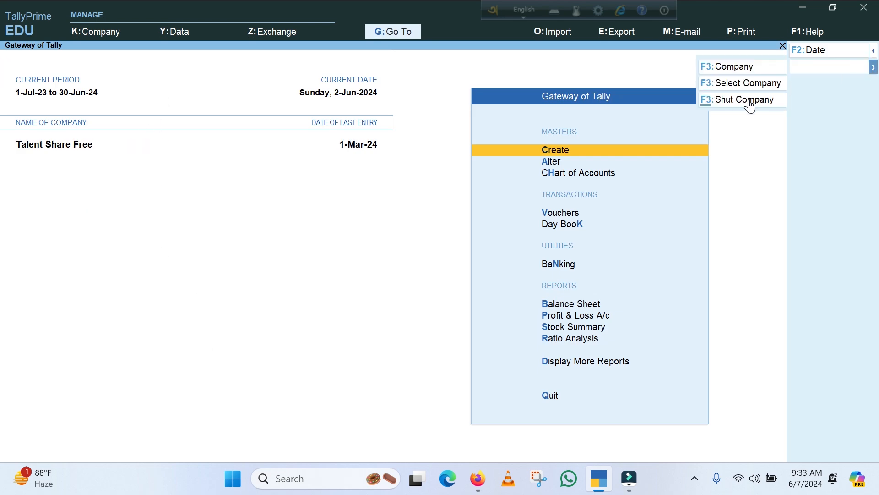
pyautogui.click(745, 82)
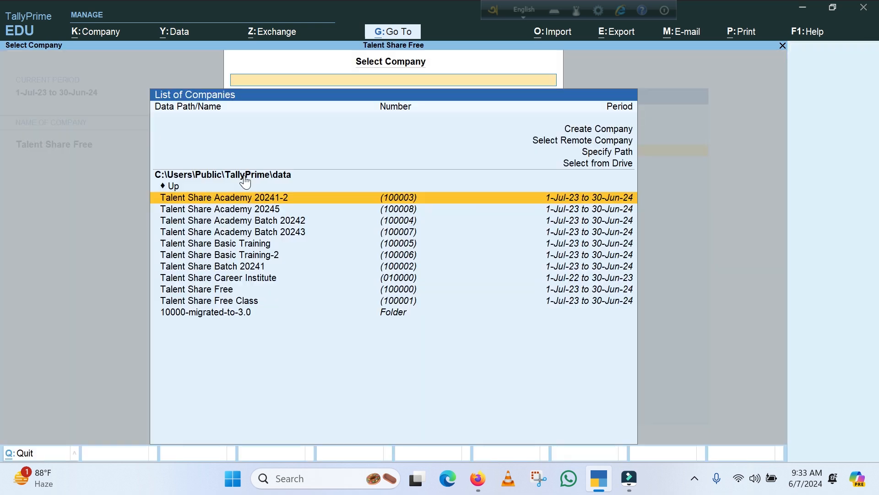
pyautogui.click(289, 231)
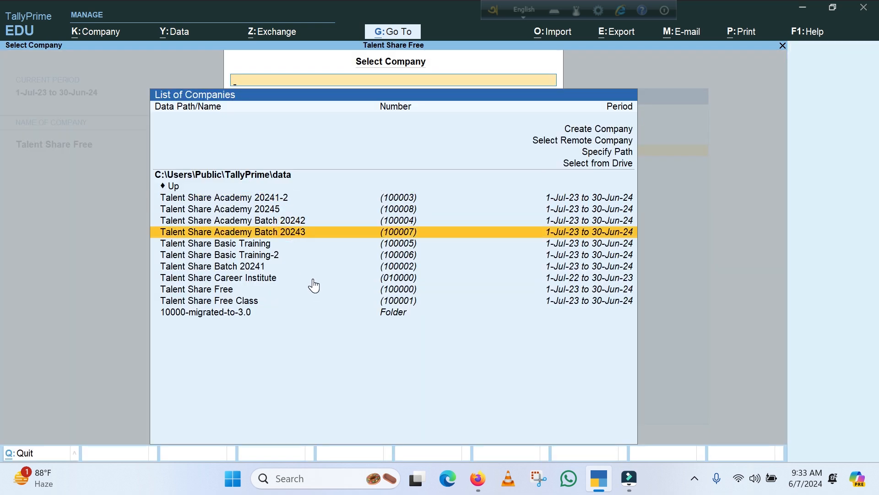
pyautogui.click(295, 233)
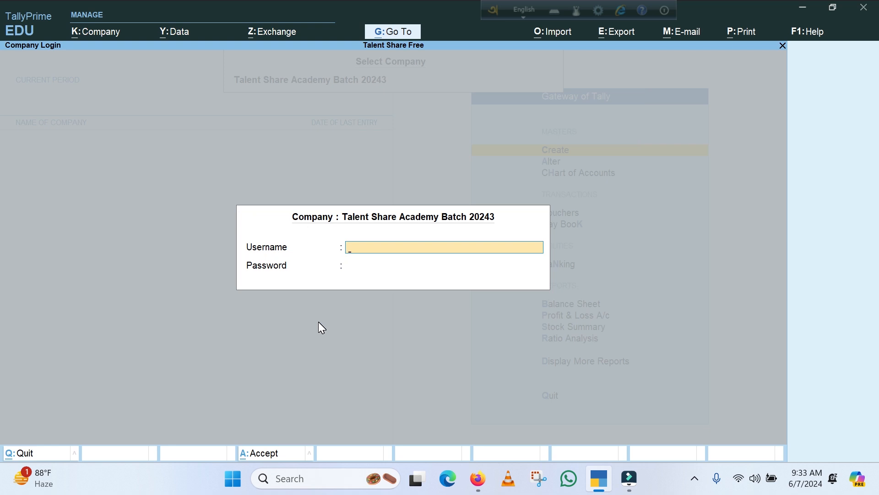
pyautogui.write('Admin')
pyautogui.press('Return')
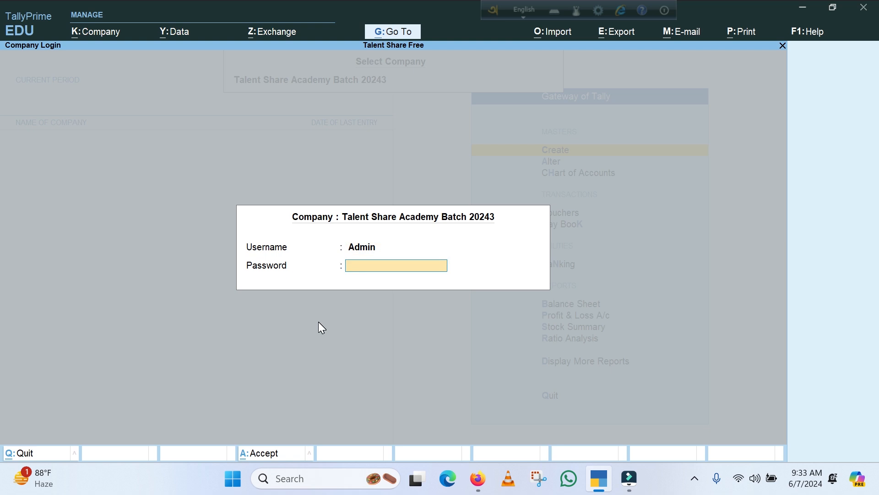
pyautogui.press('Return')
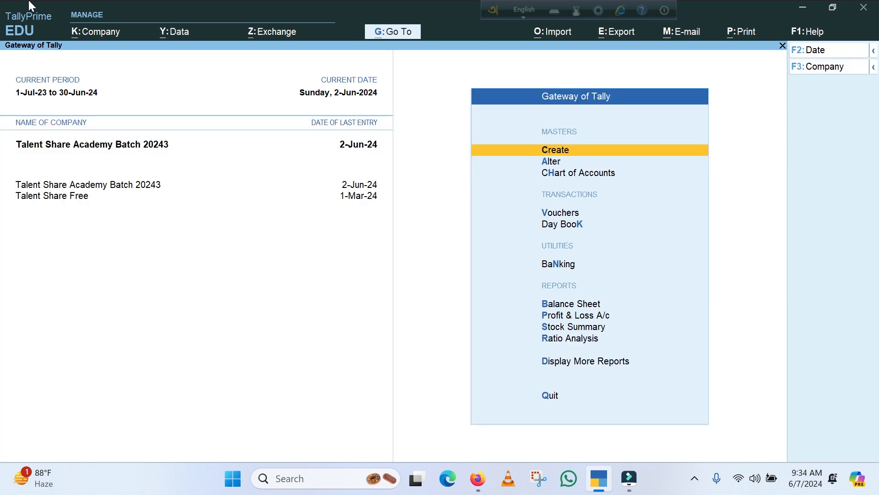
# Examine the roles assigned in the List of Users for Company and leave it without saving.
pyautogui.click(102, 36)
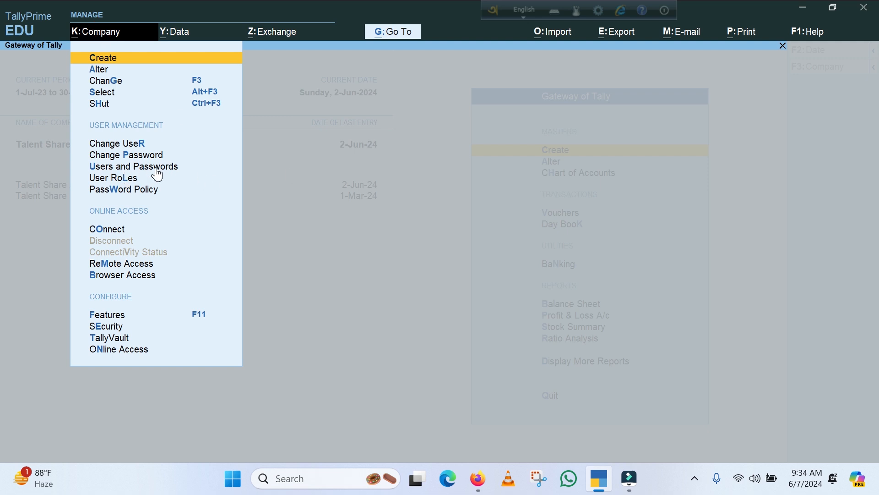
pyautogui.click(117, 168)
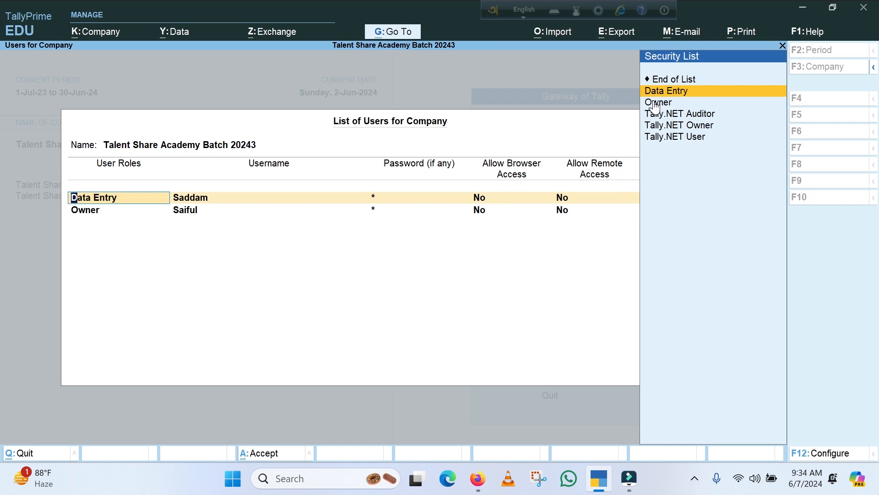
pyautogui.press('BackSpace')
pyautogui.press('Escape')
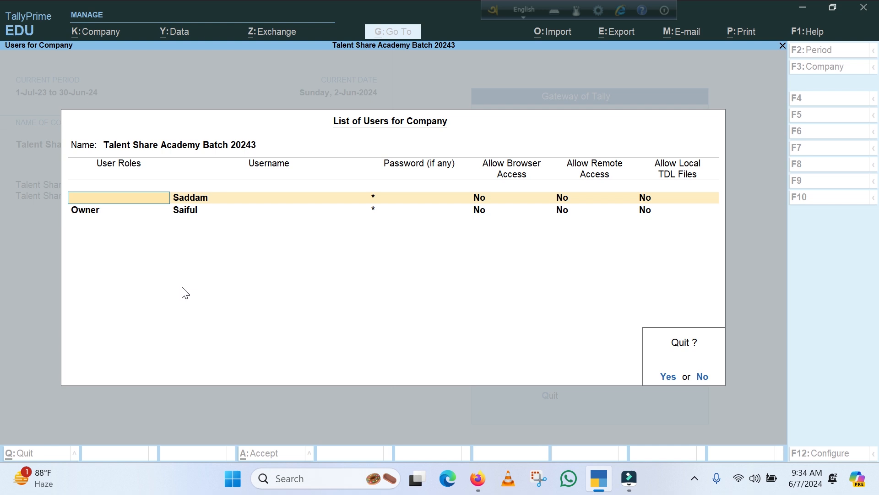
pyautogui.press('y')
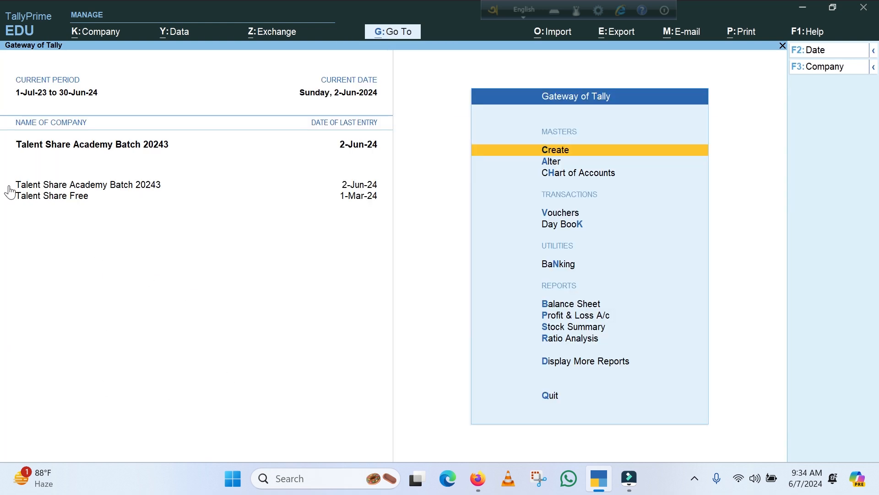
# Open the Data Entry security level in the company's user roles and base its facilities on Data Entry.
pyautogui.click(106, 33)
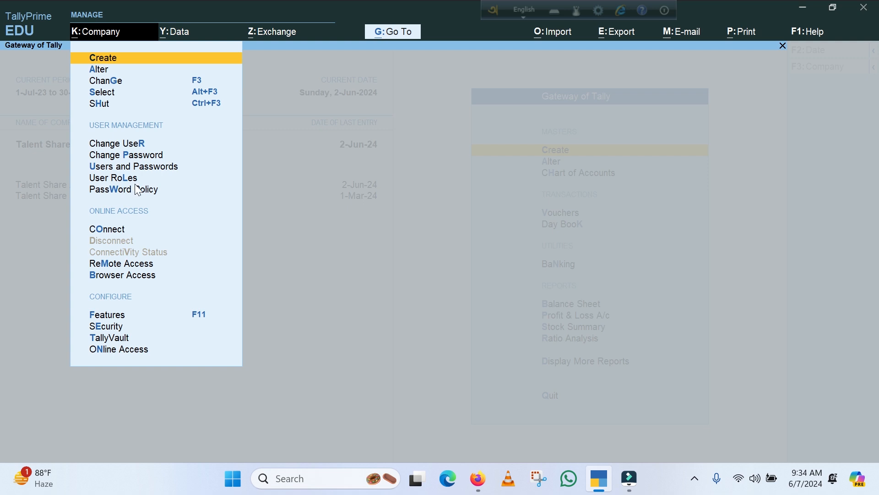
pyautogui.click(104, 180)
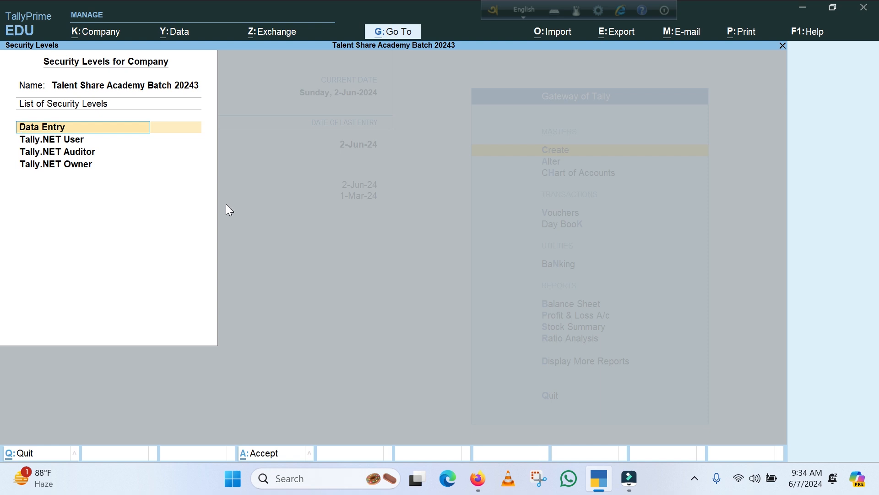
pyautogui.press('Return')
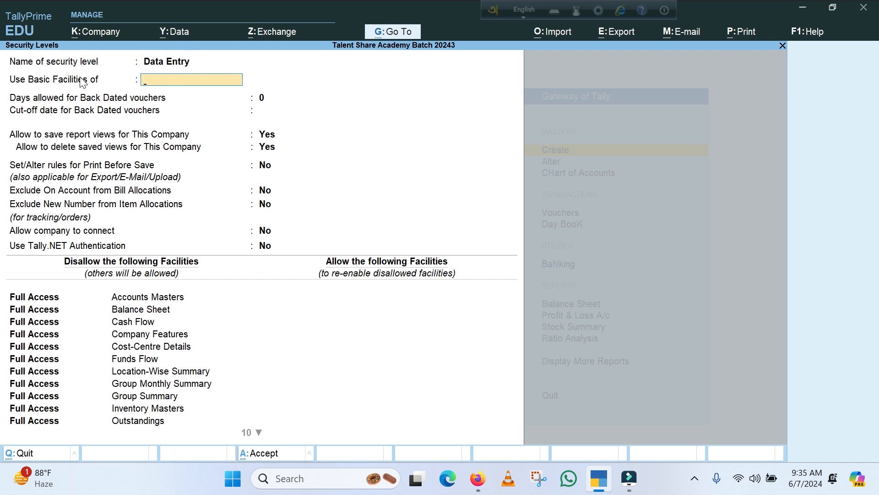
pyautogui.press('space')
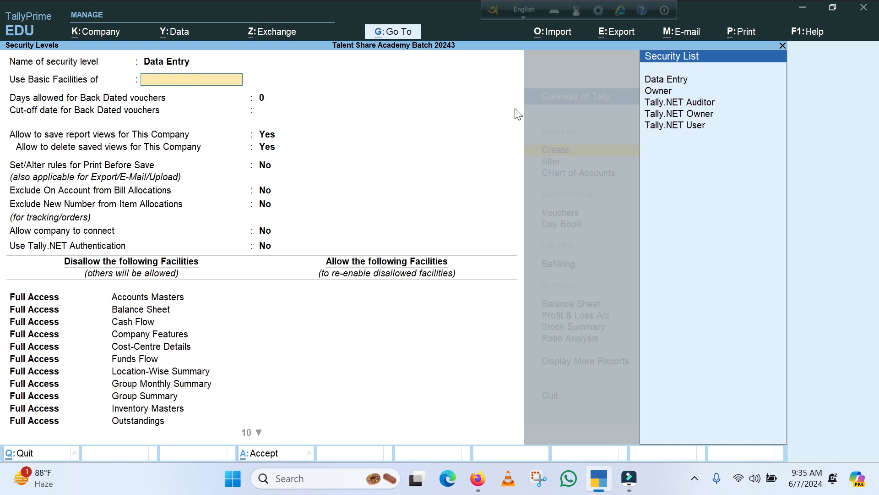
pyautogui.click(656, 92)
pyautogui.click(655, 79)
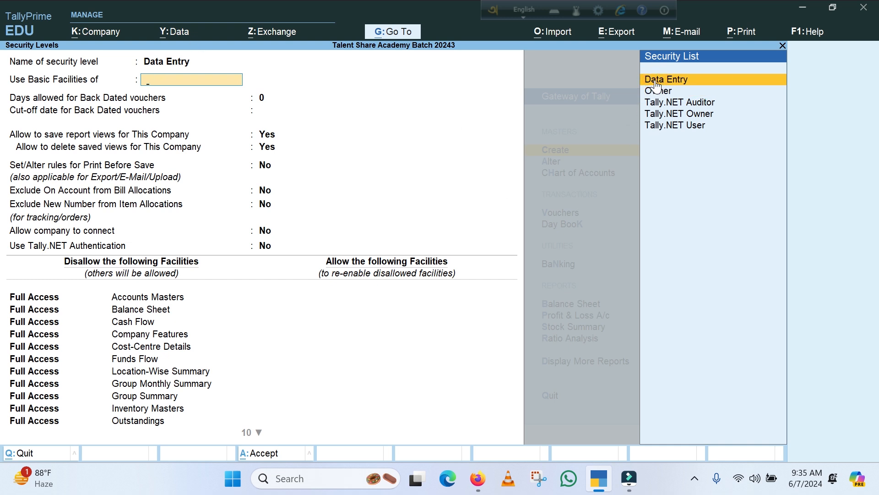
pyautogui.press('Return')
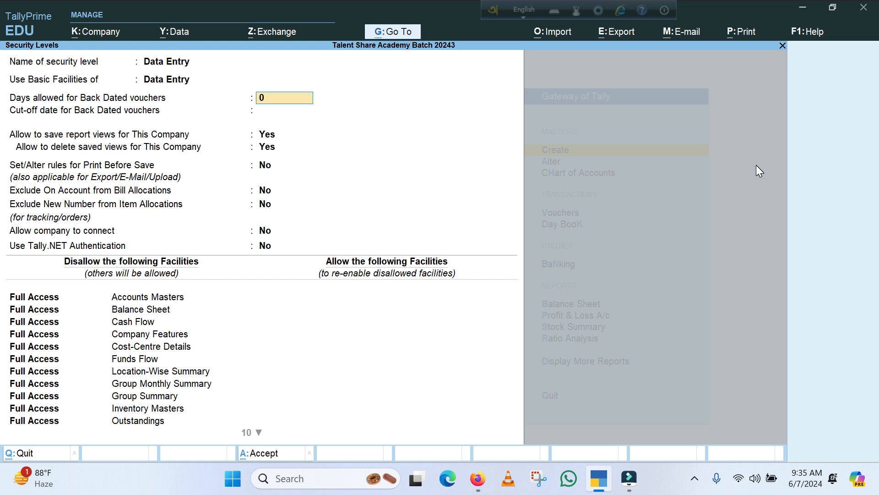
# Set the days allowed for back-dated vouchers to 300 for the Data Entry security level.
pyautogui.write('15')
pyautogui.press('Return')
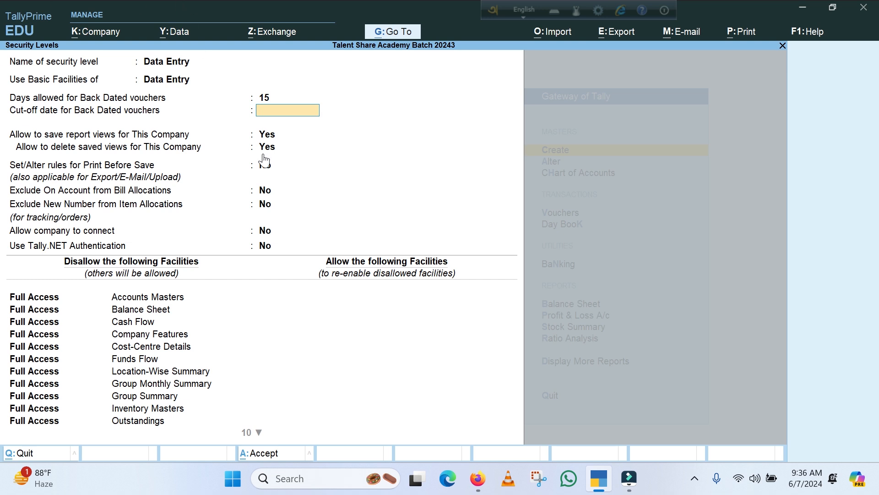
pyautogui.click(273, 97)
pyautogui.write('300')
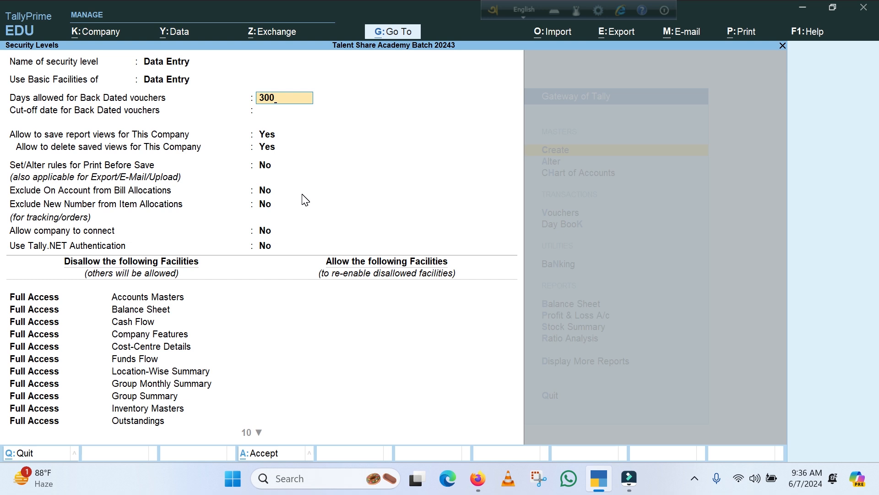
pyautogui.press('Return')
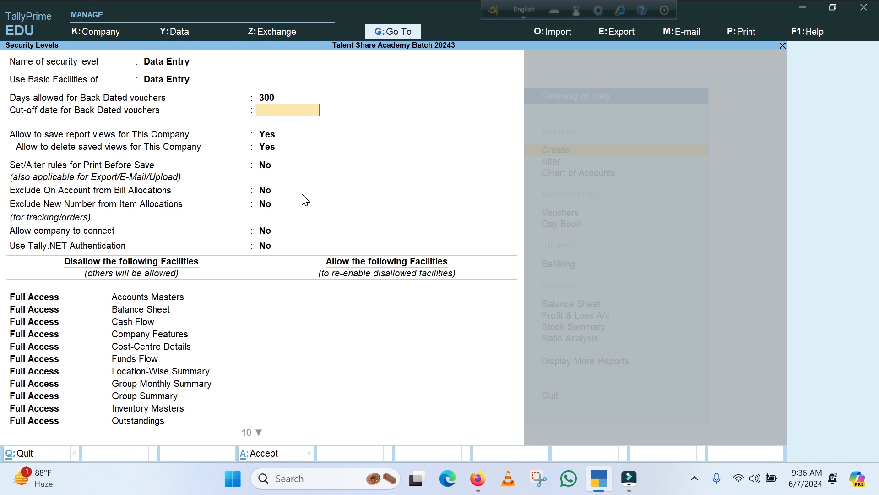
# Set the cut-off date for back-dated vouchers to 31-May-24 and change the disallowed Balance Sheet access type to Create.
pyautogui.write('31.5.2024')
pyautogui.press('Return')
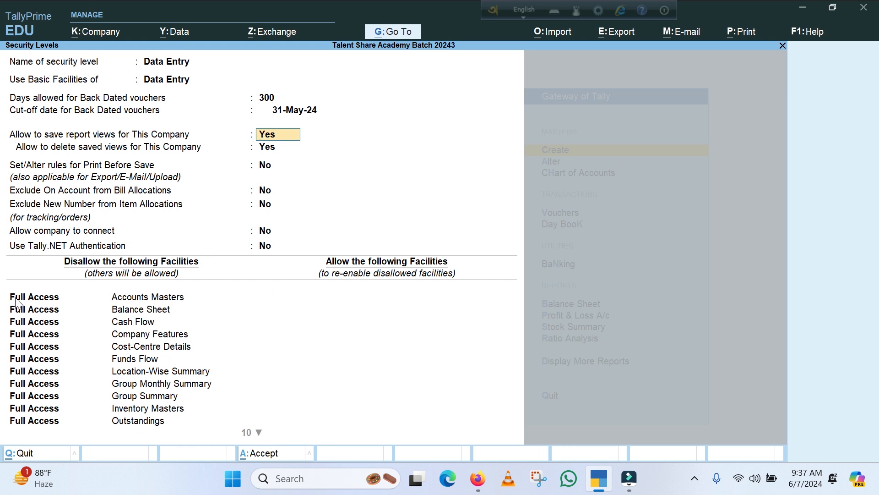
pyautogui.click(39, 297)
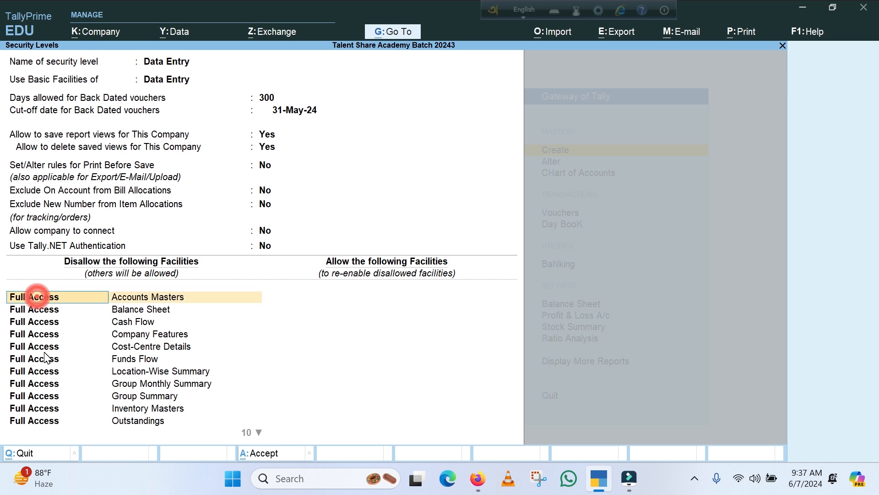
pyautogui.click(68, 310)
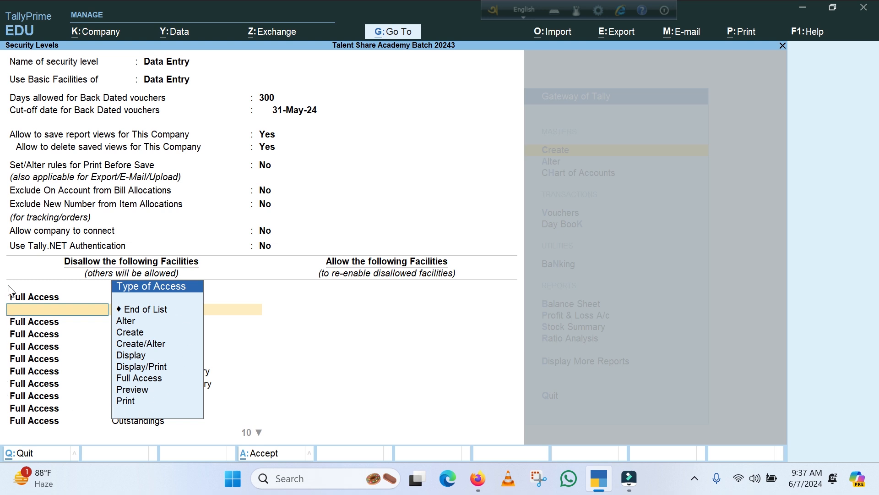
pyautogui.click(132, 323)
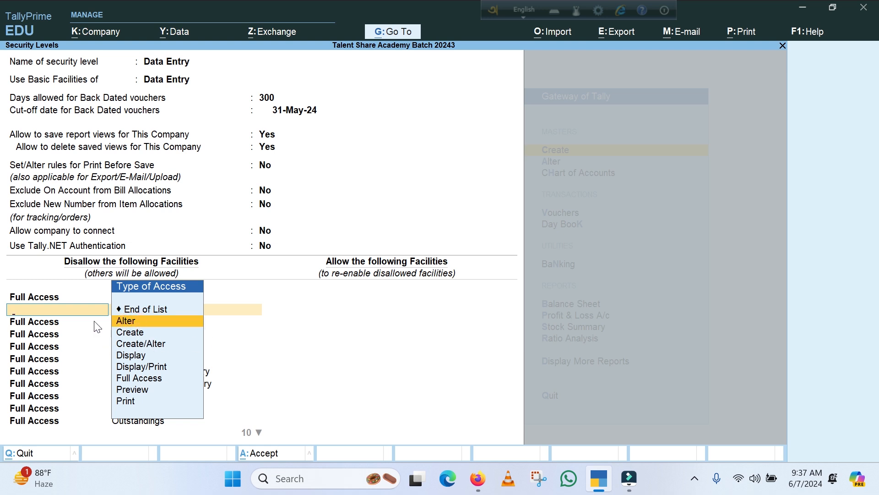
pyautogui.click(131, 332)
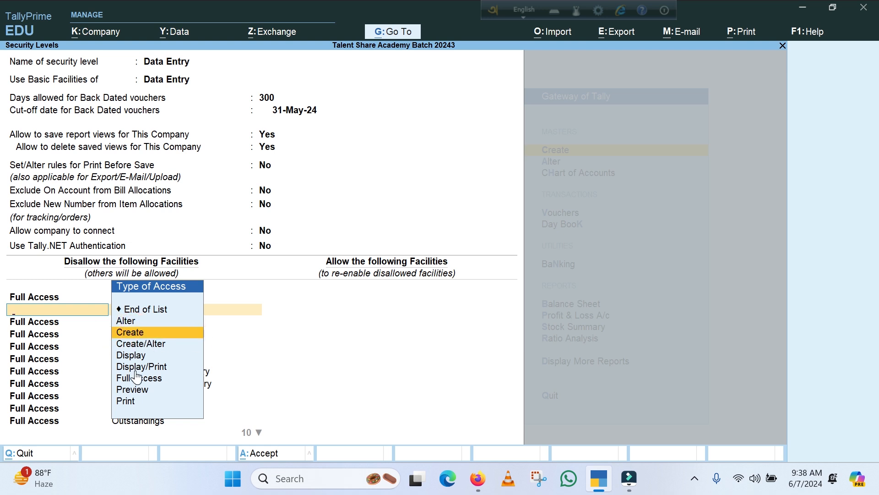
pyautogui.click(154, 344)
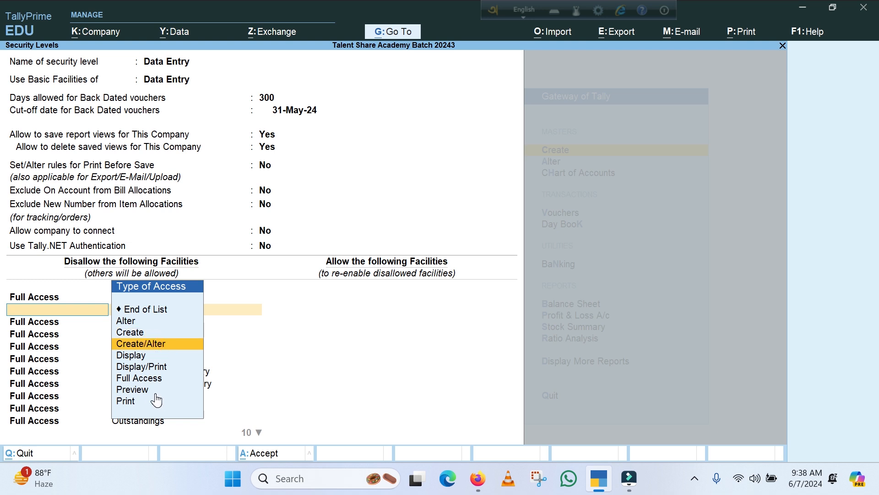
pyautogui.click(120, 357)
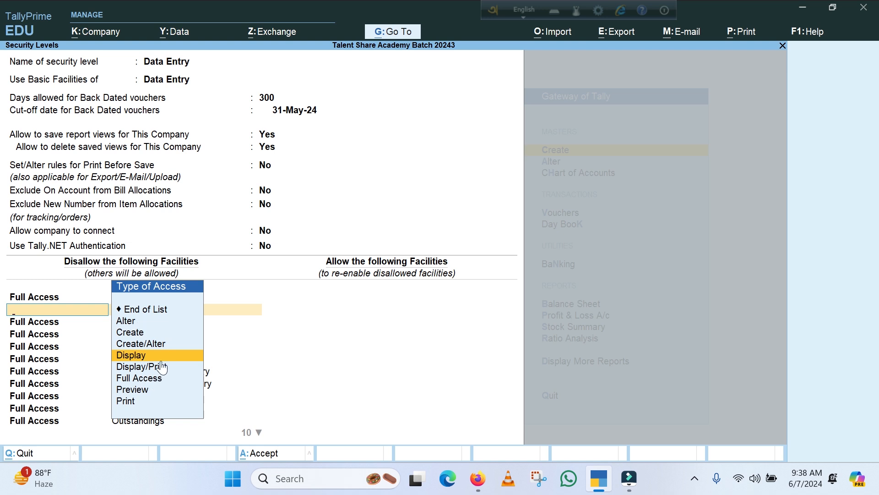
pyautogui.click(150, 331)
pyautogui.press('Return')
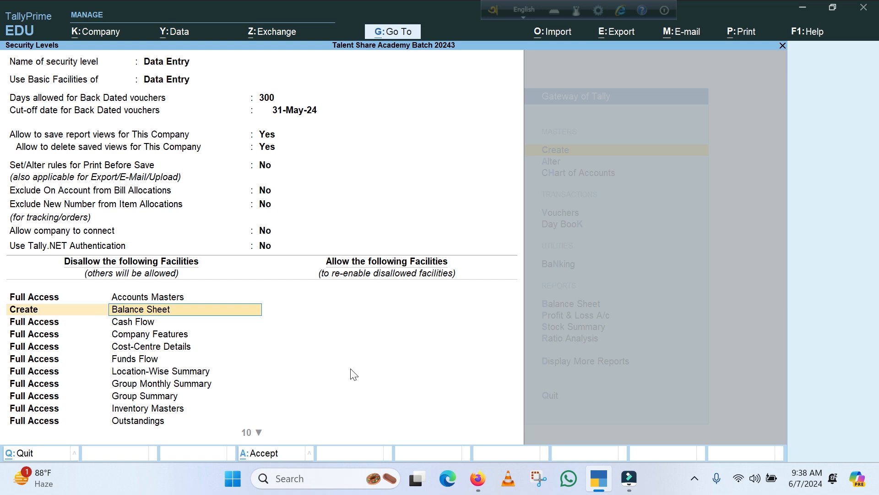
# Add a Create entry for a report starting with J below Back Dated Vouchers in the disallowed facilities and end that list.
pyautogui.press('Down')
pyautogui.press('Down')
pyautogui.press('Down')
pyautogui.press('Down')
pyautogui.press('Down')
pyautogui.press('Down')
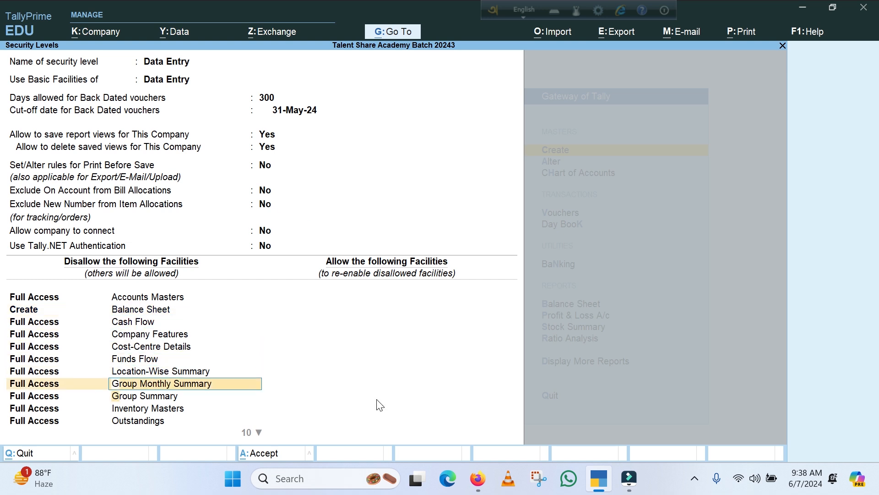
pyautogui.press('Down')
pyautogui.press('Down')
pyautogui.press('Down')
pyautogui.press('Down')
pyautogui.press('Down')
pyautogui.press('Down')
pyautogui.press('Down')
pyautogui.press('Down')
pyautogui.press('Down')
pyautogui.press('Down')
pyautogui.press('Down')
pyautogui.press('Down')
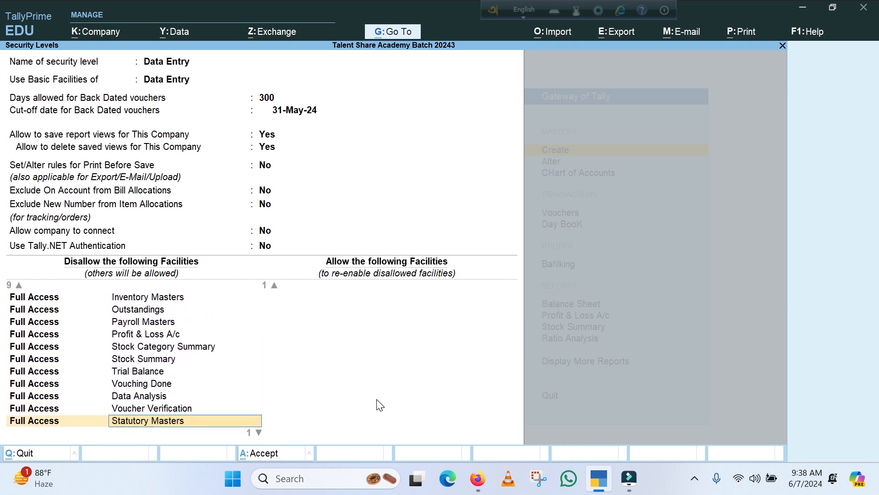
pyautogui.press('Return')
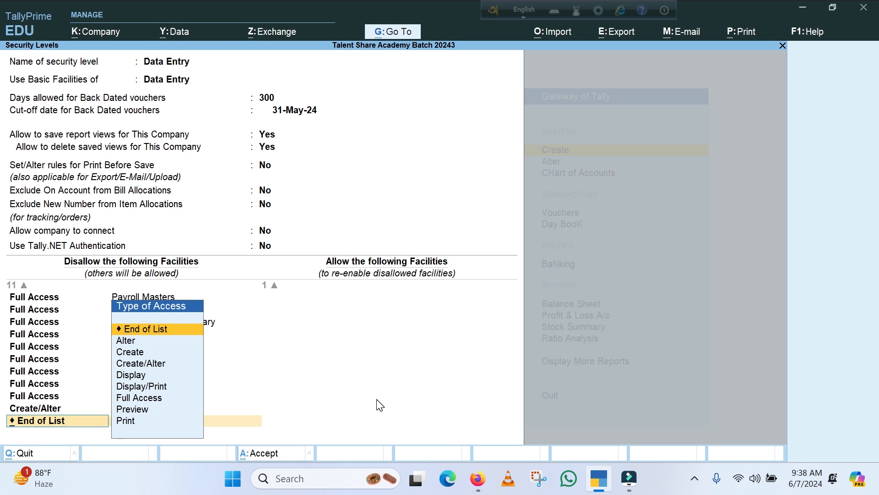
pyautogui.press('Down')
pyautogui.press('Down')
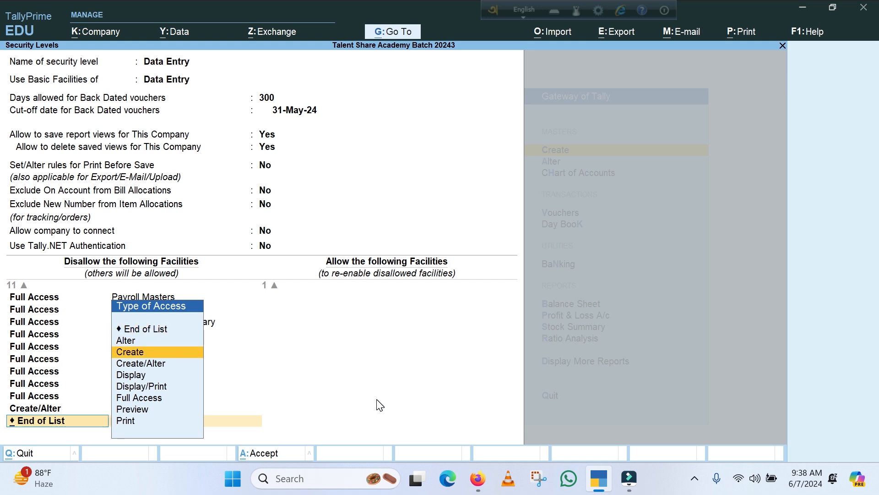
pyautogui.press('BackSpace')
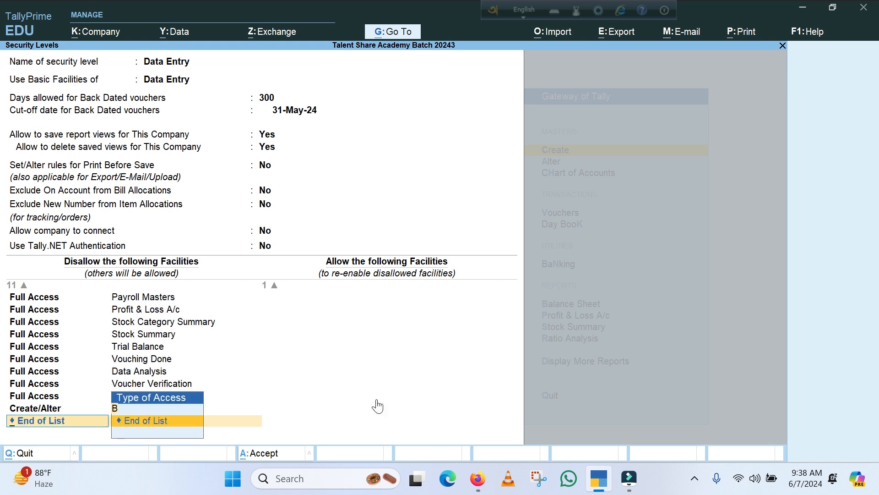
pyautogui.press('BackSpace')
pyautogui.press('Return')
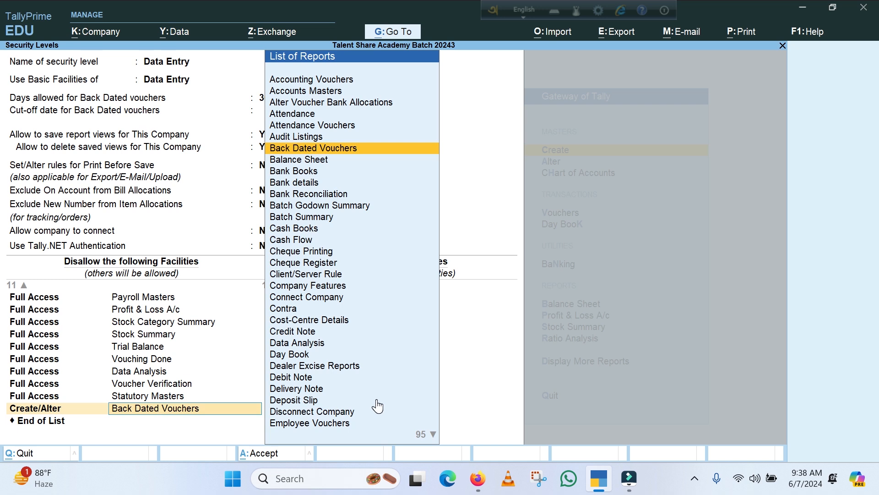
pyautogui.press('Return')
pyautogui.press('Down')
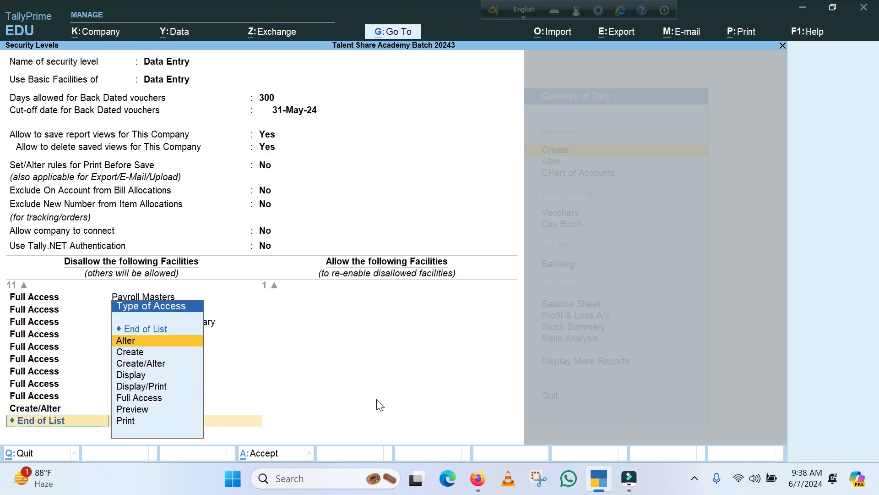
pyautogui.press('Down')
pyautogui.press('Return')
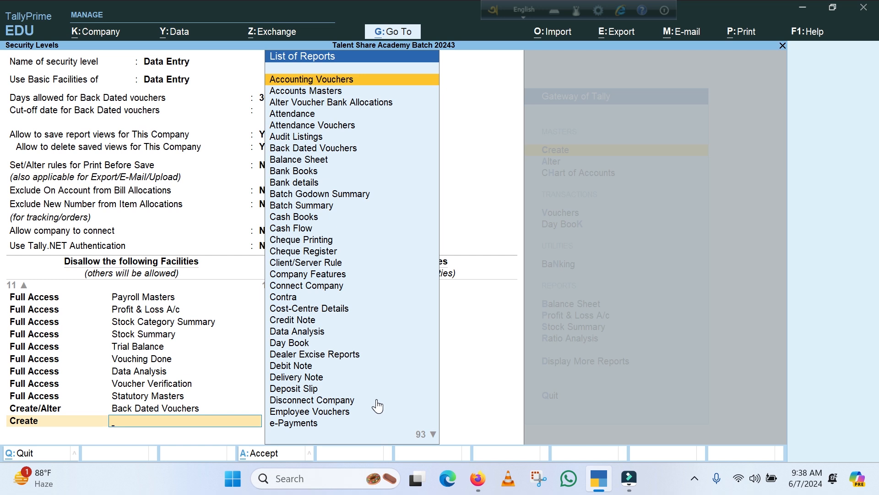
pyautogui.write('J')
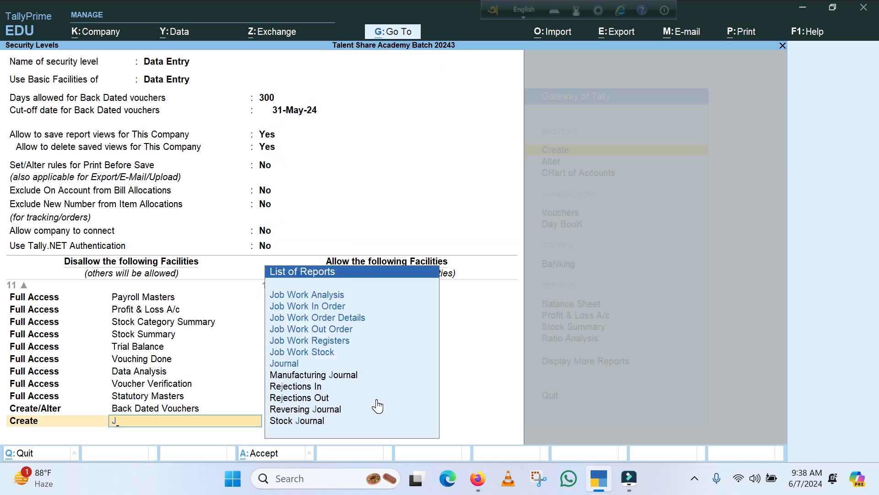
pyautogui.press('Return')
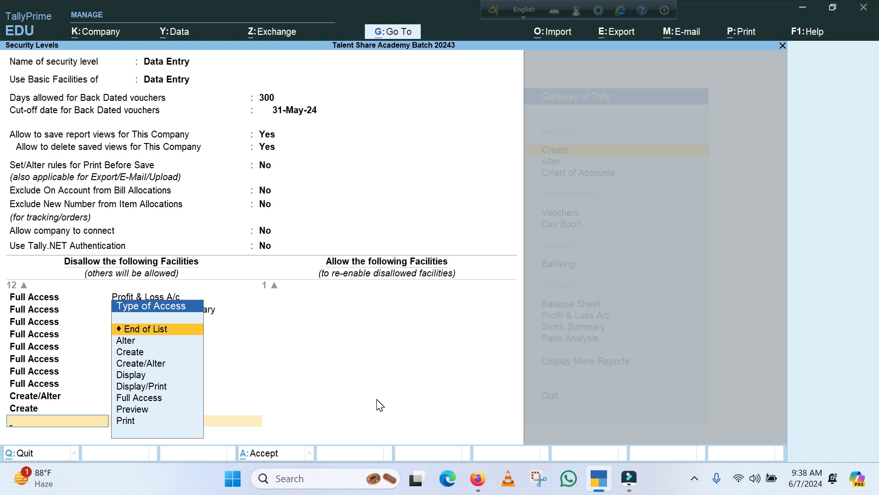
pyautogui.press('Return')
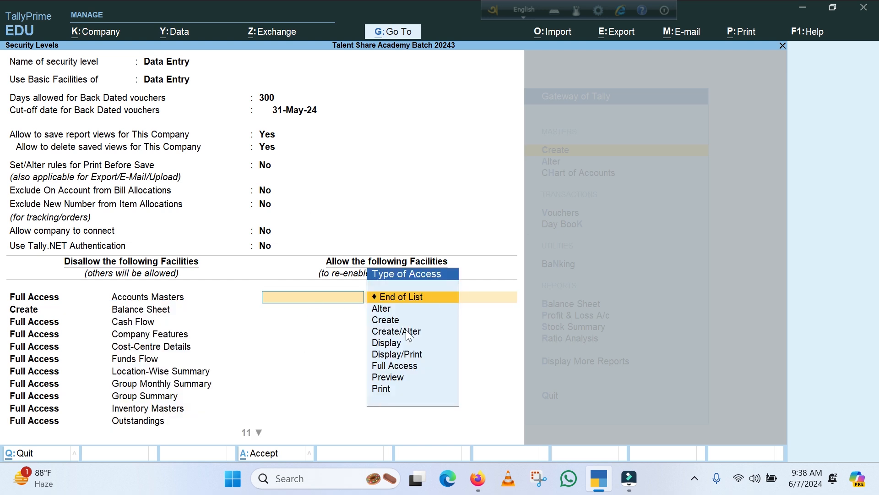
# Allow Create access for Accounting Vouchers and add a second entry of type Display to the allowed facilities.
pyautogui.press('Return')
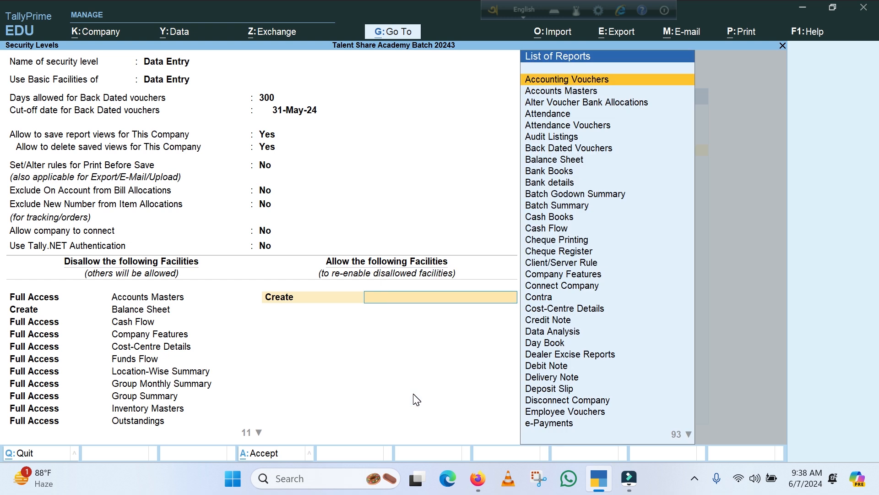
pyautogui.press('Return')
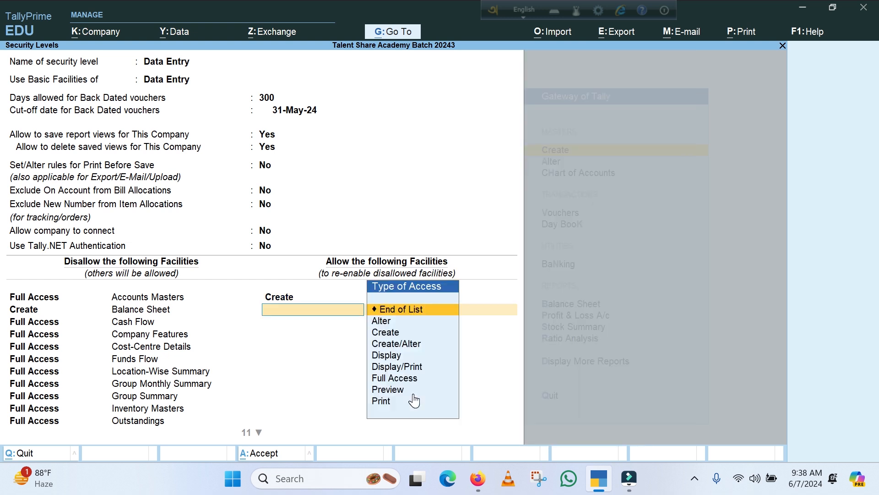
pyautogui.press('Down')
pyautogui.press('Down')
pyautogui.press('Down')
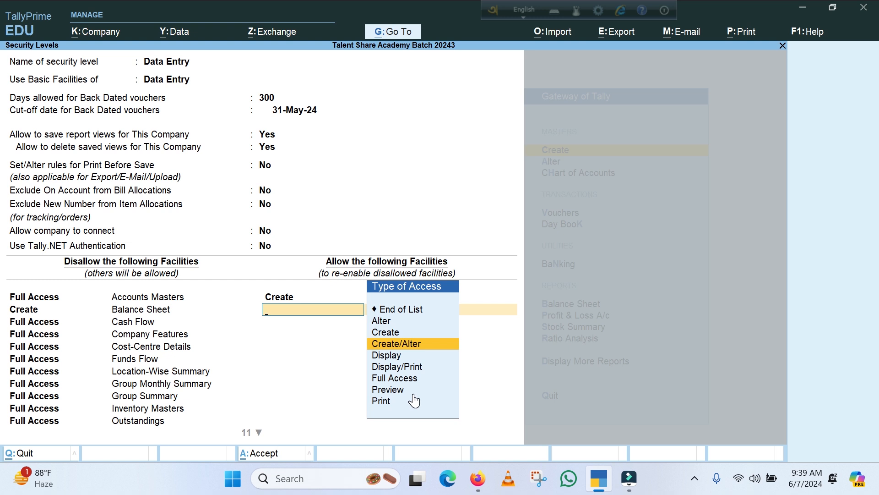
pyautogui.press('Down')
pyautogui.press('Return')
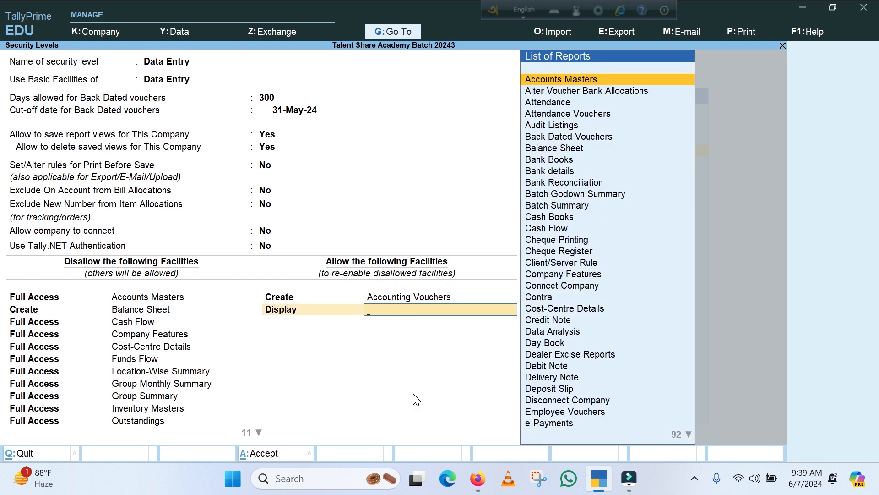
# Look through the List of Reports for the Display entry in the allowed facilities and choose Cash Books.
pyautogui.press('Down')
pyautogui.press('Down')
pyautogui.press('Down')
pyautogui.press('Down')
pyautogui.press('Down')
pyautogui.press('Down')
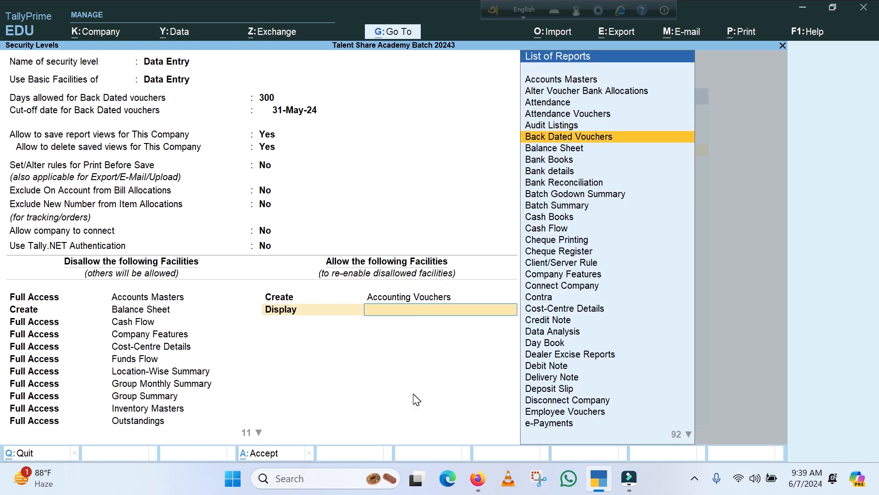
pyautogui.press('Down')
pyautogui.press('Down')
pyautogui.press('Down')
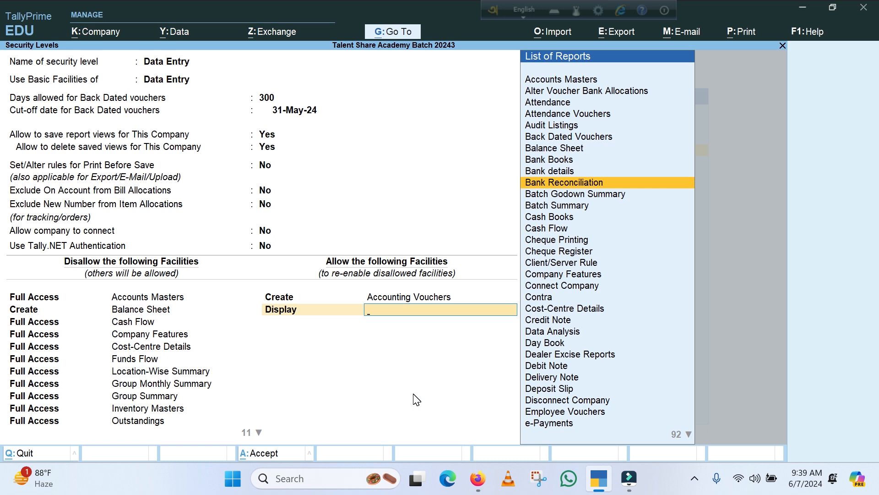
pyautogui.press('Down')
pyautogui.press('Down')
pyautogui.press('Down')
pyautogui.press('Down')
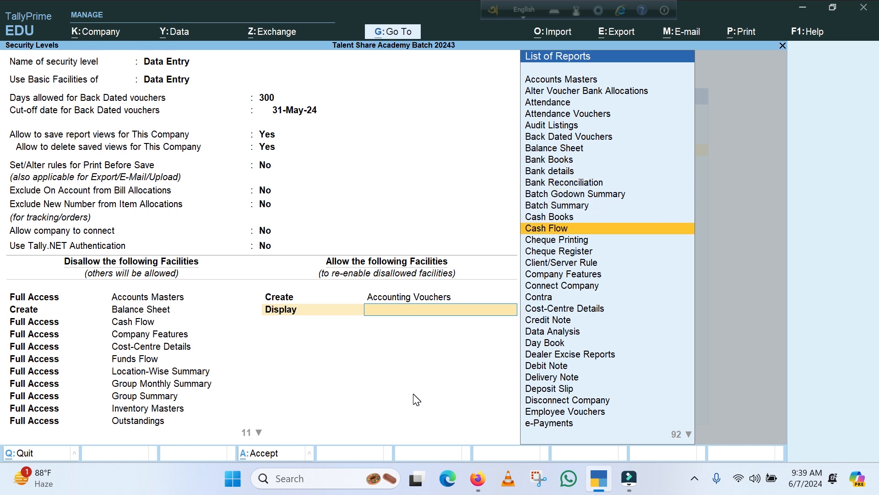
pyautogui.press('Down')
pyautogui.press('Down')
pyautogui.press('Down')
pyautogui.press('Down')
pyautogui.press('Down')
pyautogui.press('Down')
pyautogui.press('Down')
pyautogui.press('Down')
pyautogui.press('Down')
pyautogui.press('Down')
pyautogui.press('Down')
pyautogui.press('Down')
pyautogui.press('Down')
pyautogui.press('Down')
pyautogui.press('Down')
pyautogui.press('Down')
pyautogui.press('Down')
pyautogui.press('Down')
pyautogui.press('Down')
pyautogui.press('Down')
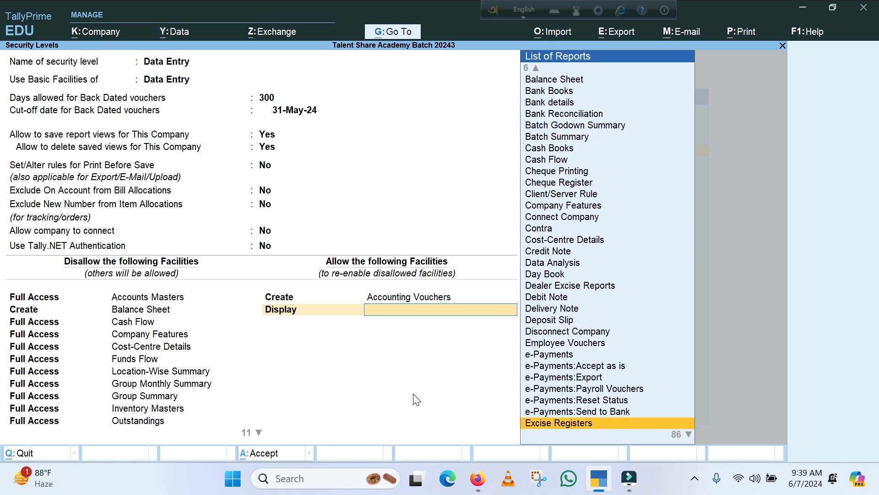
pyautogui.press('Up')
pyautogui.press('Up')
pyautogui.press('Up')
pyautogui.press('Up')
pyautogui.press('Up')
pyautogui.press('Up')
pyautogui.press('Up')
pyautogui.press('Up')
pyautogui.press('Up')
pyautogui.press('Up')
pyautogui.press('Up')
pyautogui.press('Up')
pyautogui.press('Up')
pyautogui.press('Up')
pyautogui.press('Up')
pyautogui.press('Up')
pyautogui.press('Up')
pyautogui.press('Up')
pyautogui.press('Up')
pyautogui.press('Up')
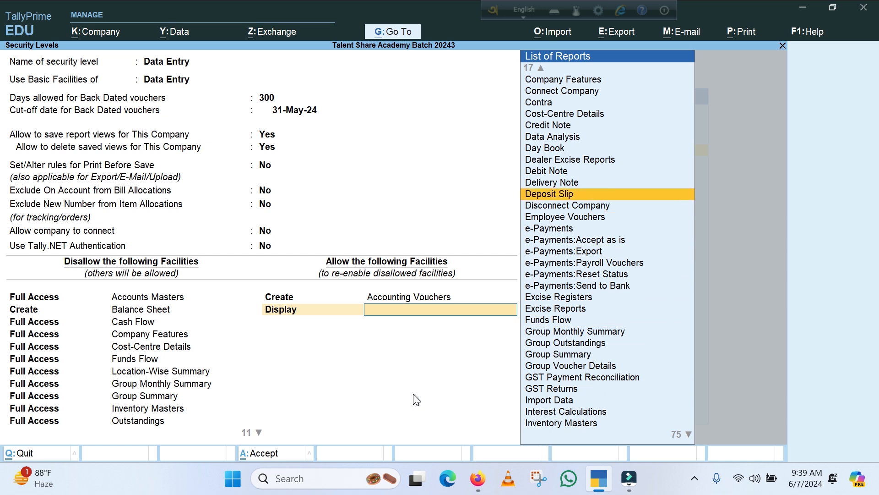
pyautogui.press('Up')
pyautogui.press('Up')
pyautogui.press('Up')
pyautogui.press('Up')
pyautogui.press('Up')
pyautogui.press('Up')
pyautogui.press('Up')
pyautogui.press('Up')
pyautogui.press('Up')
pyautogui.press('Up')
pyautogui.press('Up')
pyautogui.press('Up')
pyautogui.press('Up')
pyautogui.press('Up')
pyautogui.press('Up')
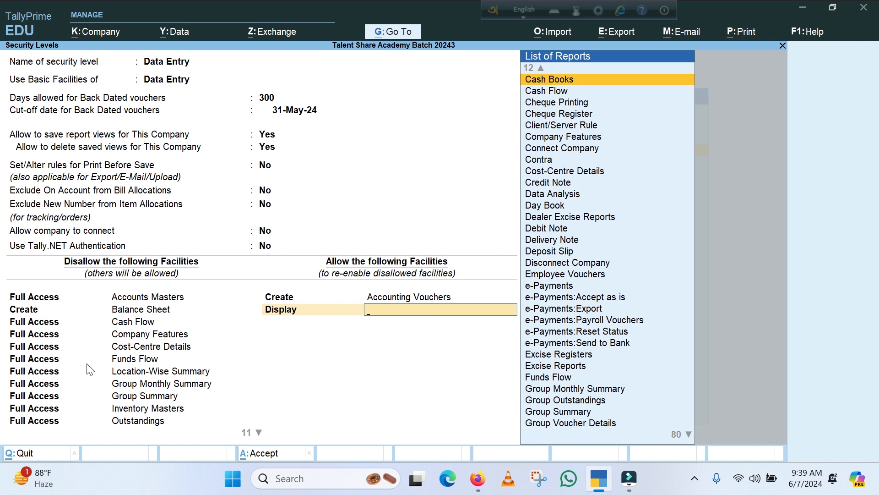
# Accept the Data Entry security level and leave the company's security levels for the Gateway of Tally.
pyautogui.hotkey('ctrl', 'a')
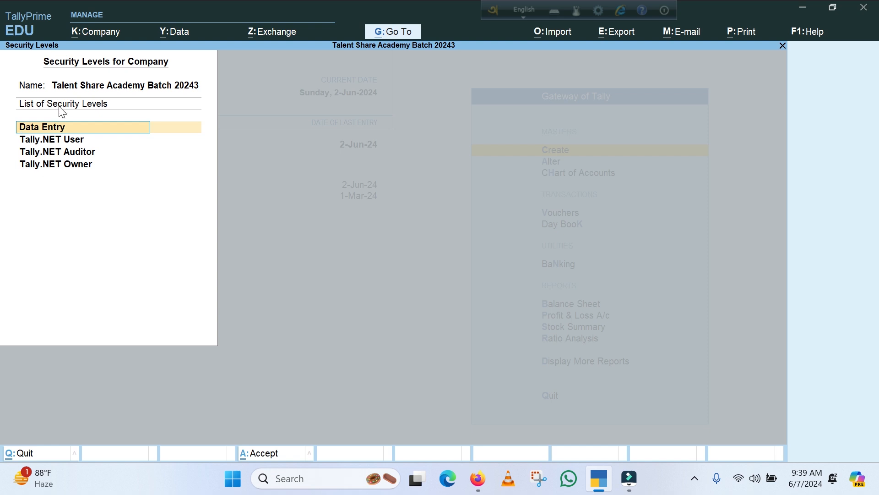
pyautogui.press('Escape')
pyautogui.press('Escape')
pyautogui.press('Return')
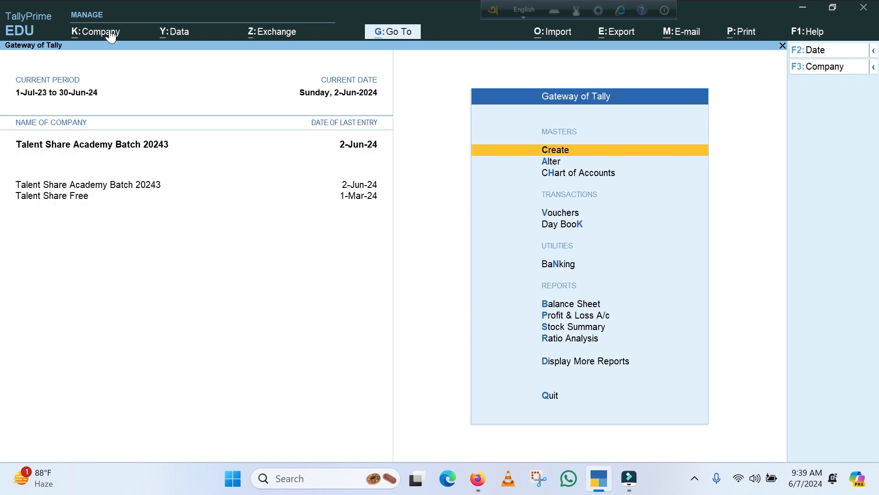
# Reopen the company's user roles and add a security level named Accounts below Tally.NET Owner.
pyautogui.click(111, 34)
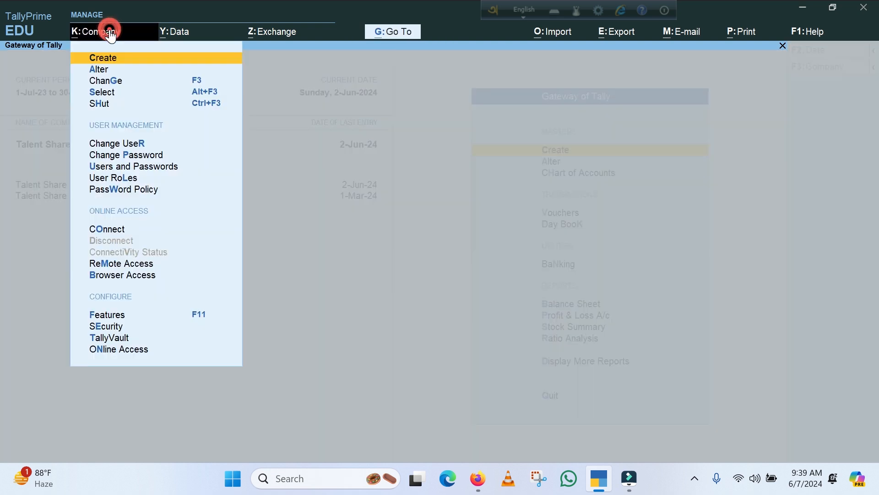
pyautogui.click(121, 182)
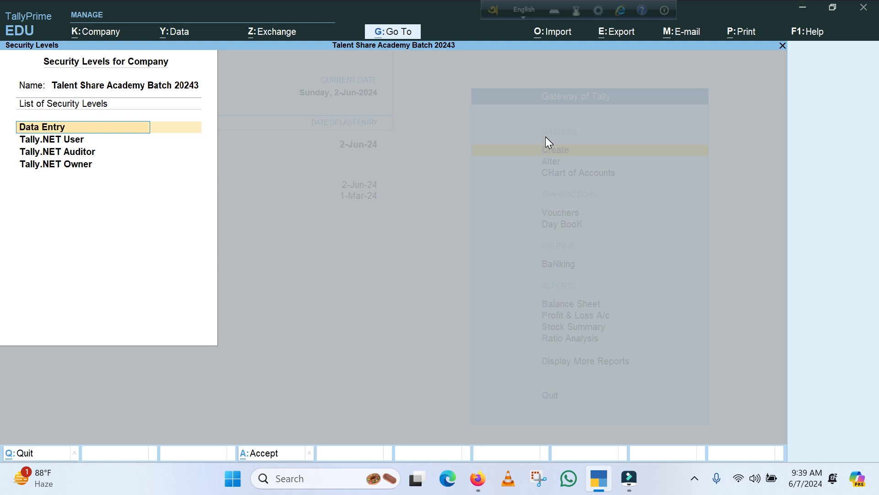
pyautogui.press('Return')
pyautogui.press('Return')
pyautogui.press('Return')
pyautogui.press('Return')
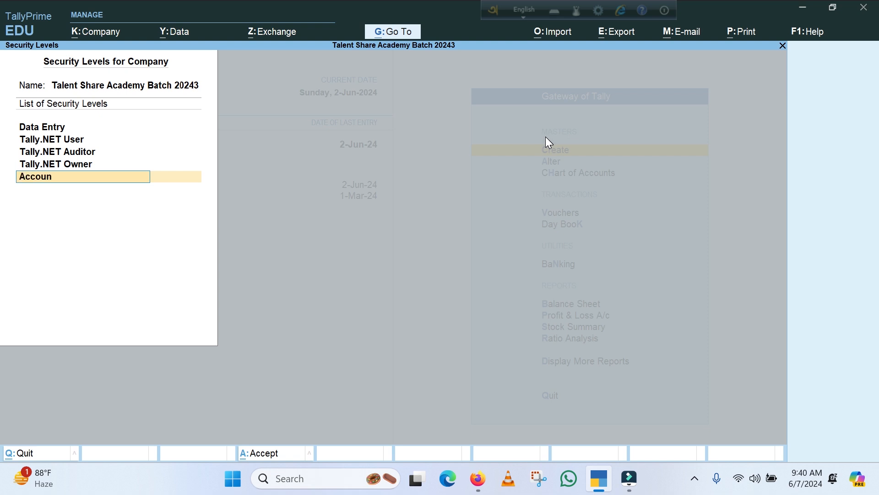
pyautogui.press('Return')
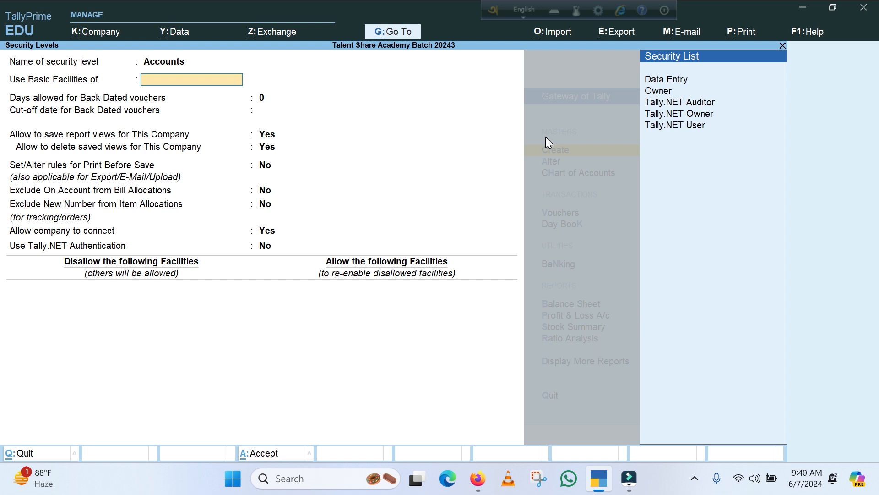
# Base the Accounts security level on the Owner facilities and save the company's security levels.
pyautogui.press('Down')
pyautogui.press('Down')
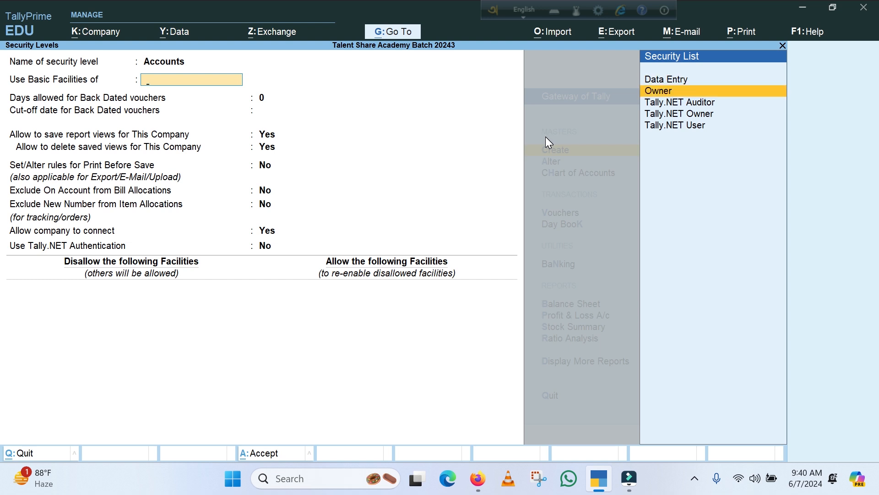
pyautogui.press('Return')
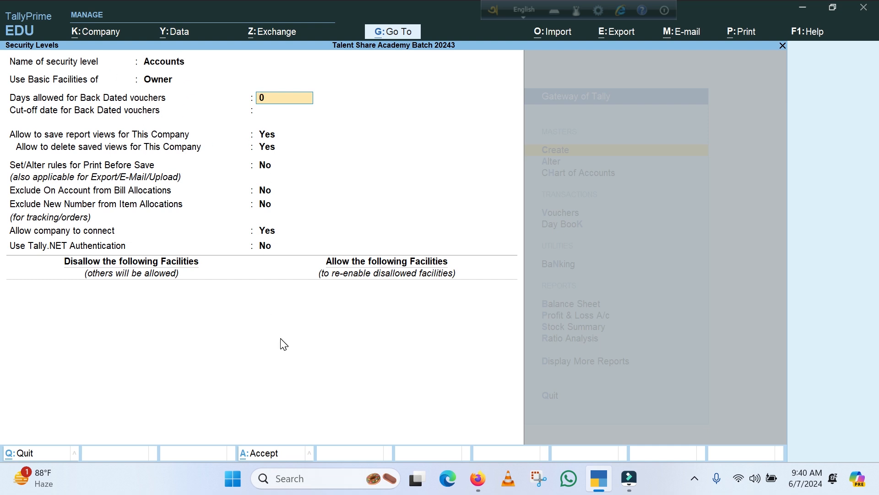
pyautogui.hotkey('ctrl', 'a')
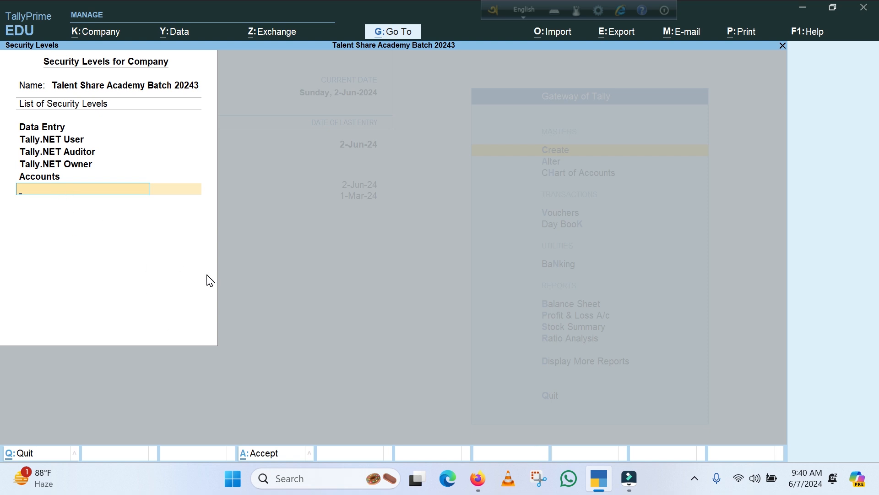
pyautogui.press('Return')
pyautogui.press('Return')
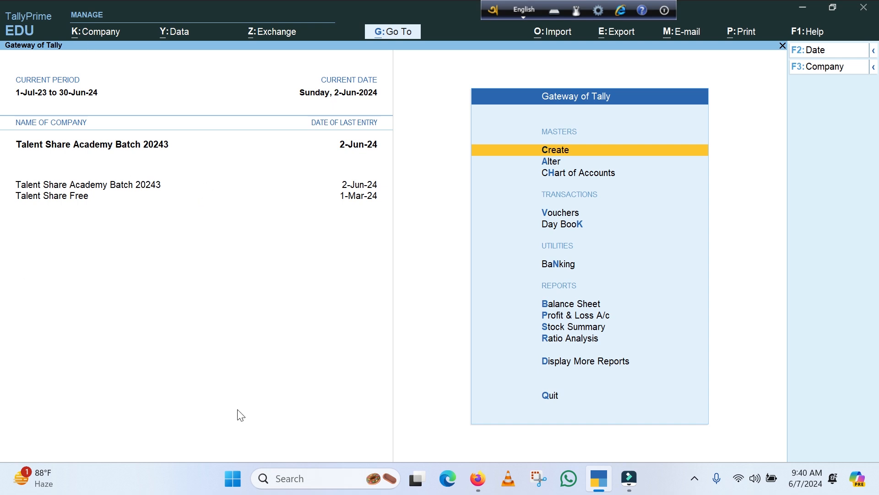
# Open the company's list of users and passwords and add a third user with the Accounts role.
pyautogui.click(98, 37)
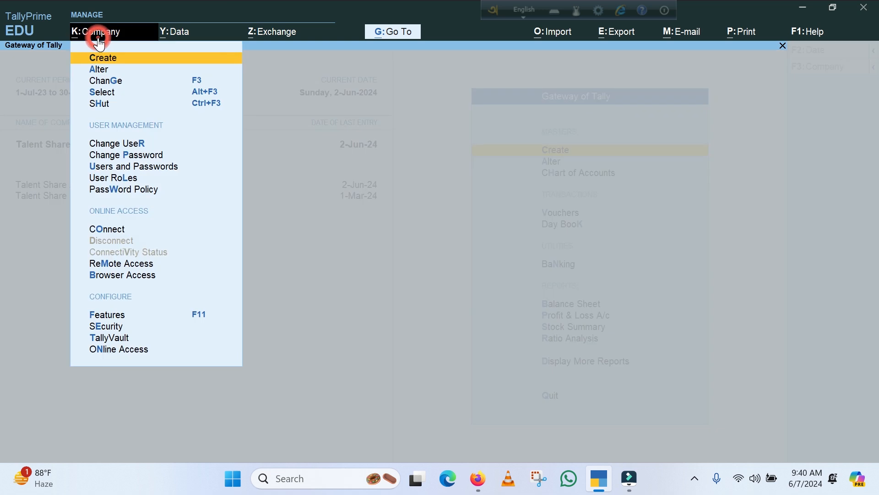
pyautogui.click(111, 168)
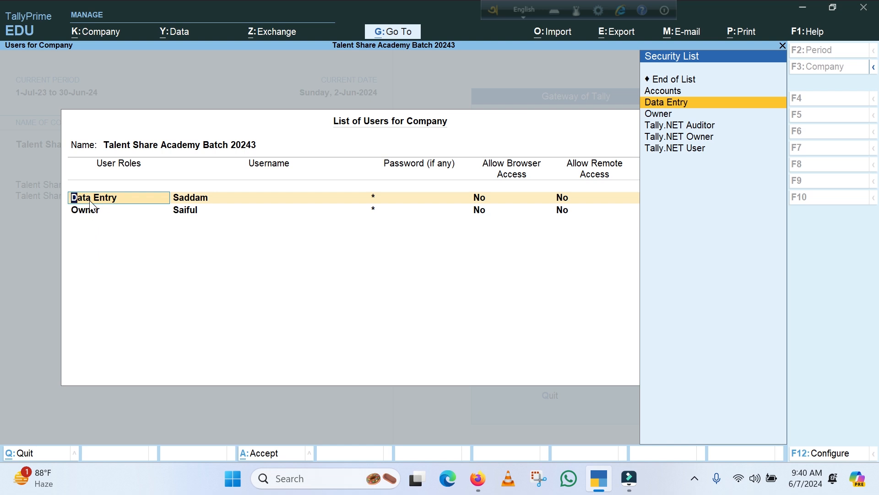
pyautogui.click(87, 225)
pyautogui.press('Return')
pyautogui.press('Return')
pyautogui.press('Return')
pyautogui.press('Return')
pyautogui.press('Return')
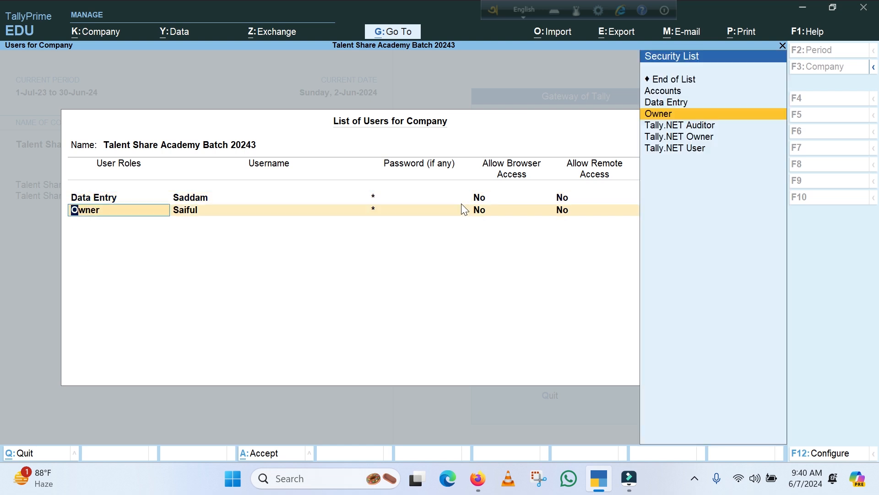
pyautogui.press('Return')
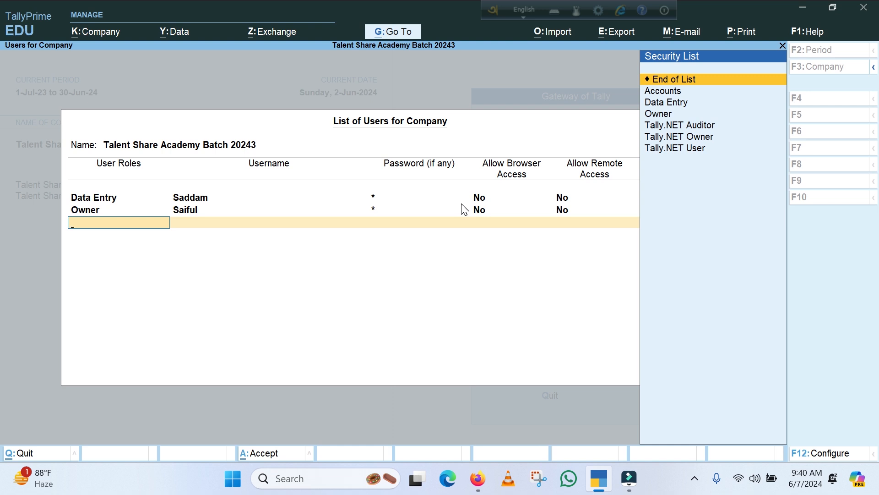
pyautogui.press('Down')
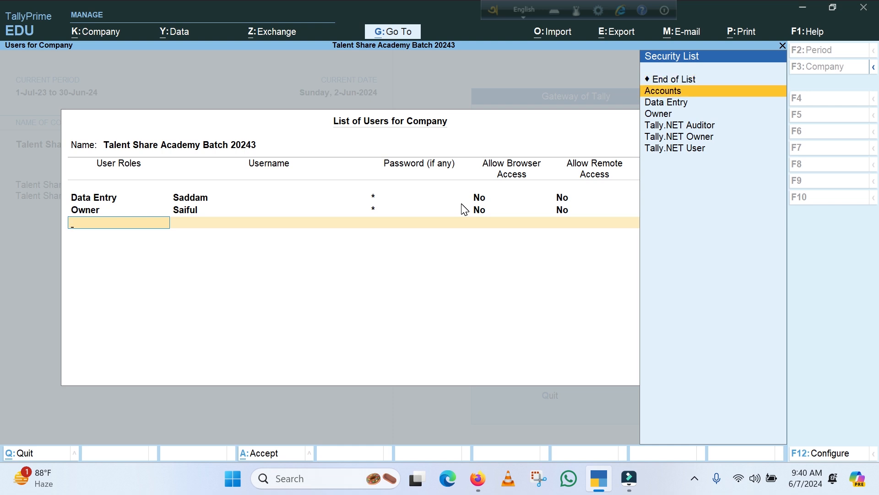
pyautogui.press('Return')
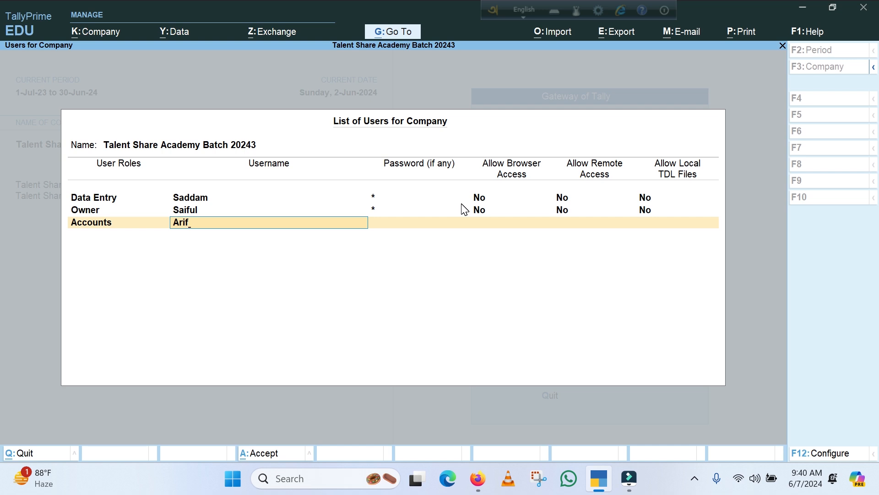
# Enter the Accounts user's name and account password, and accept the list of users.
pyautogui.press('Return')
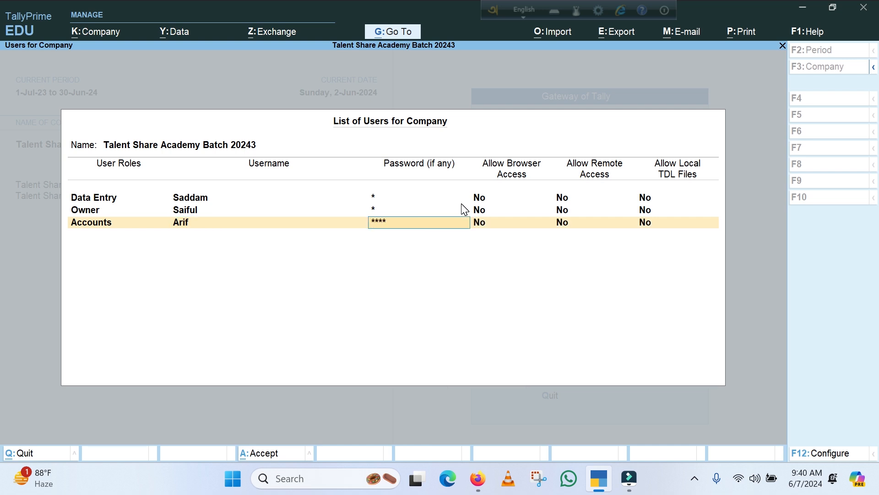
pyautogui.press('Return')
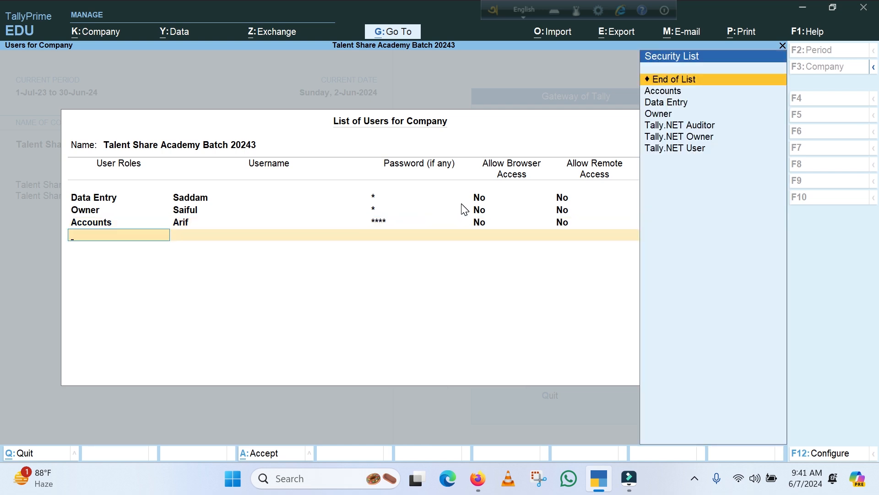
pyautogui.press('Return')
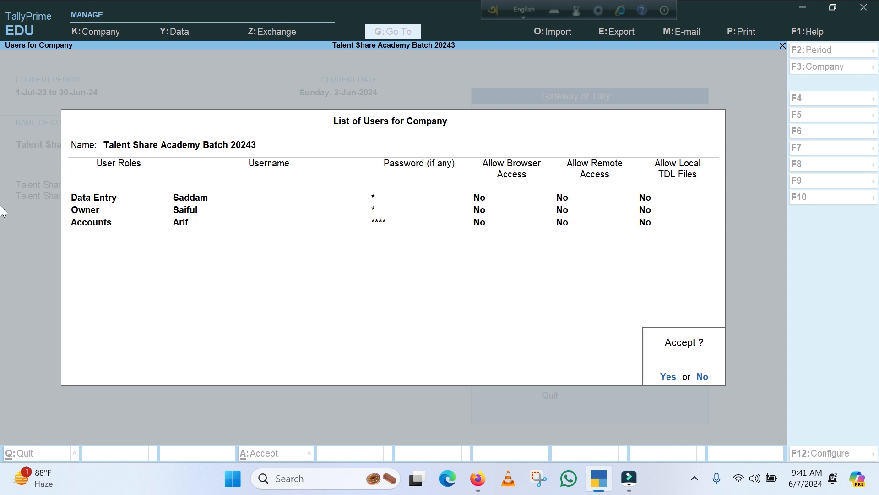
pyautogui.press('Return')
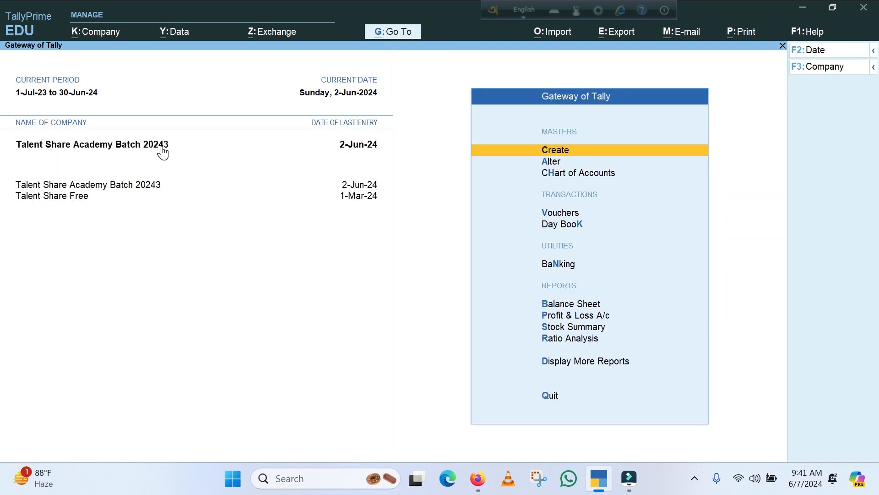
pyautogui.press('Escape')
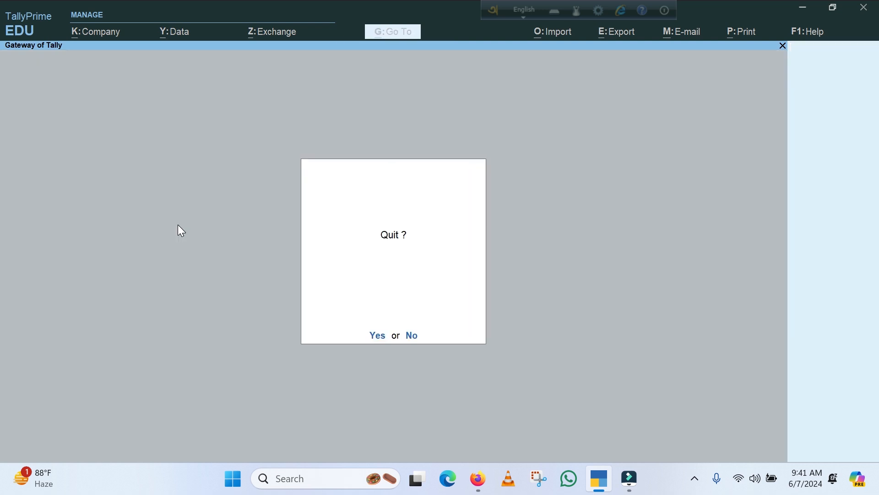
pyautogui.press('Escape')
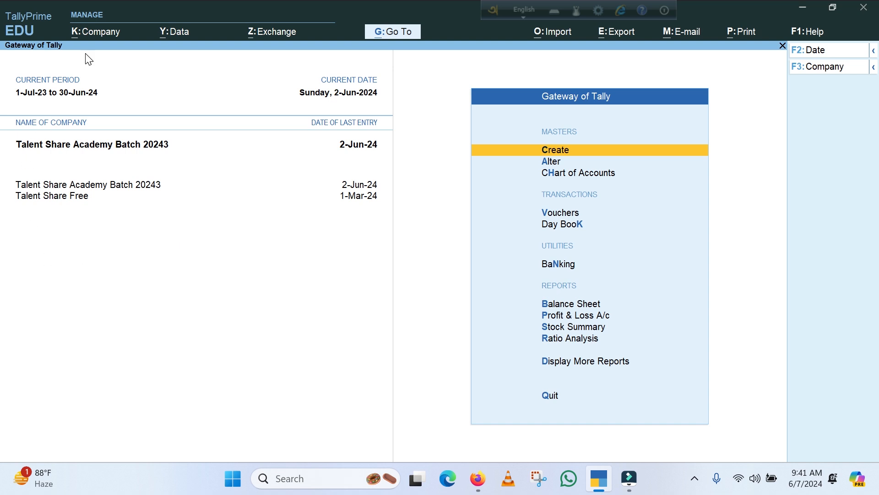
# Reopen the Accounts user role, allow 15 days for back dated vouchers and set their cut-off date to 1-May-24.
pyautogui.click(106, 33)
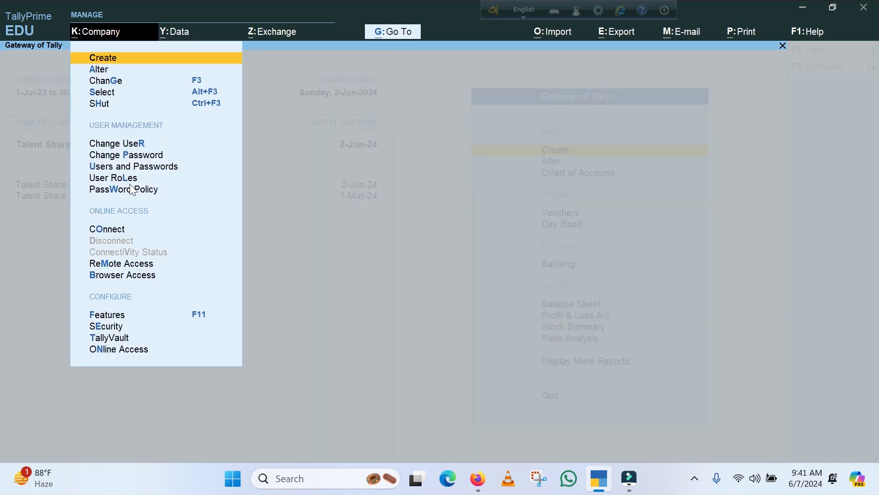
pyautogui.click(114, 178)
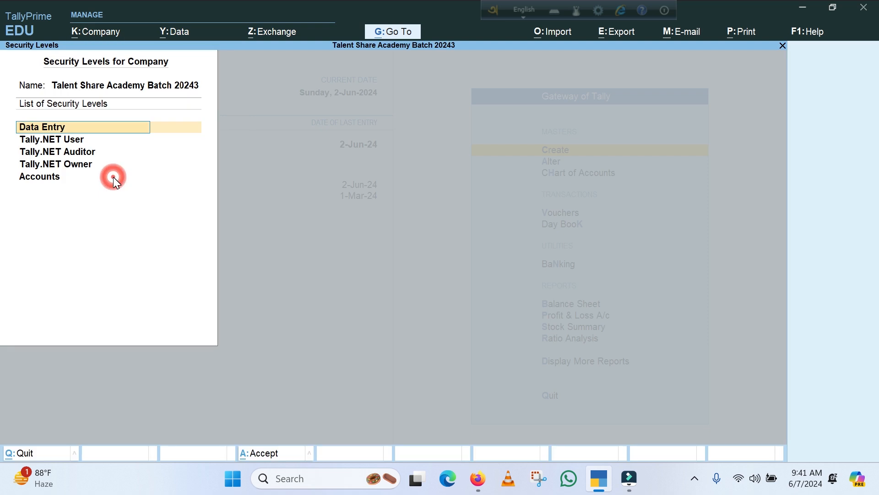
pyautogui.click(39, 178)
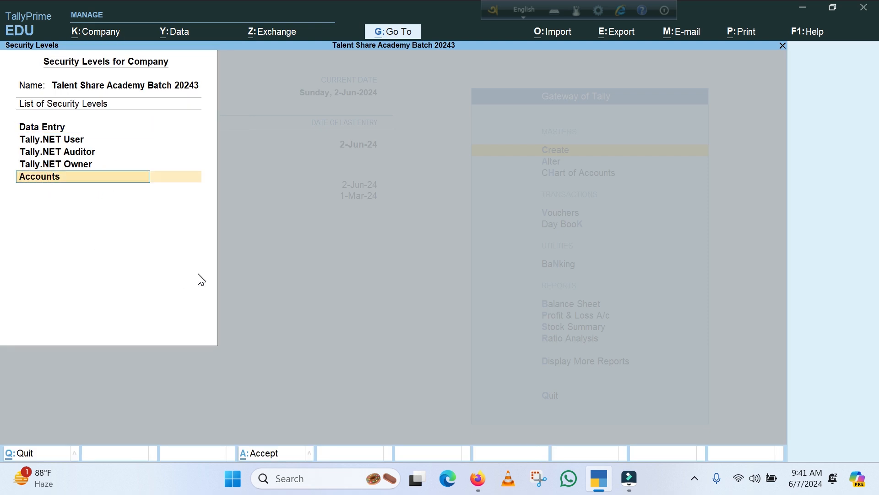
pyautogui.press('Return')
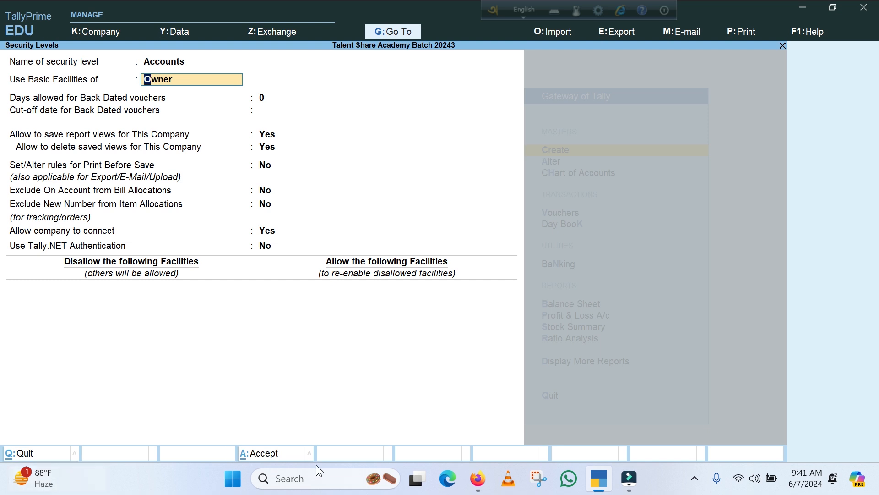
pyautogui.click(261, 98)
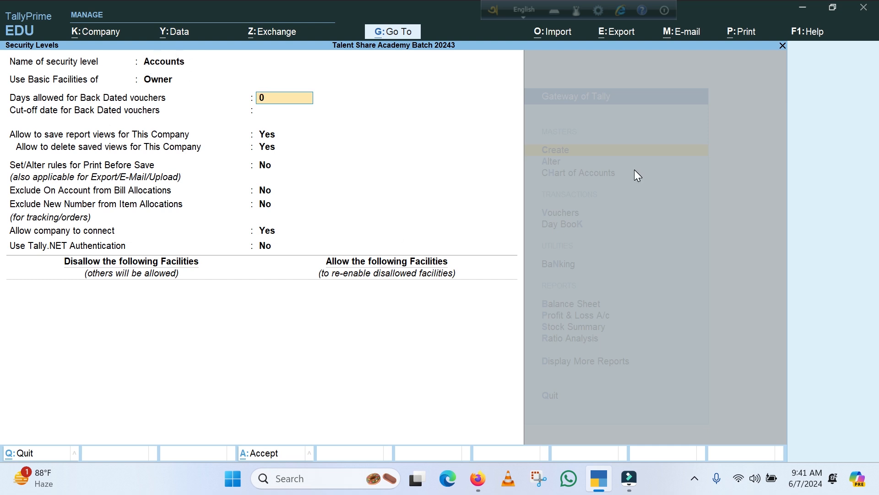
pyautogui.write('15')
pyautogui.press('Return')
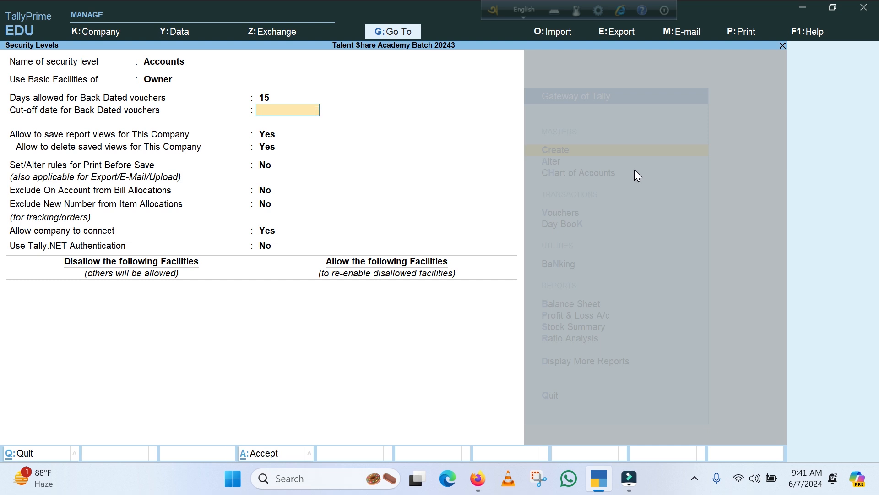
pyautogui.write('.4')
pyautogui.press('BackSpace')
pyautogui.write('5.24')
pyautogui.press('Return')
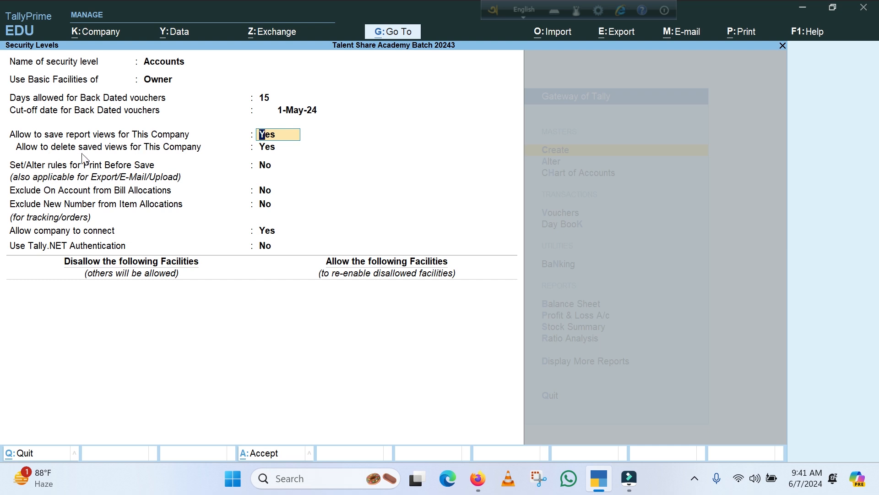
# Set deleting saved views to No for the Accounts level and keep the remaining options as they are.
pyautogui.press('Return')
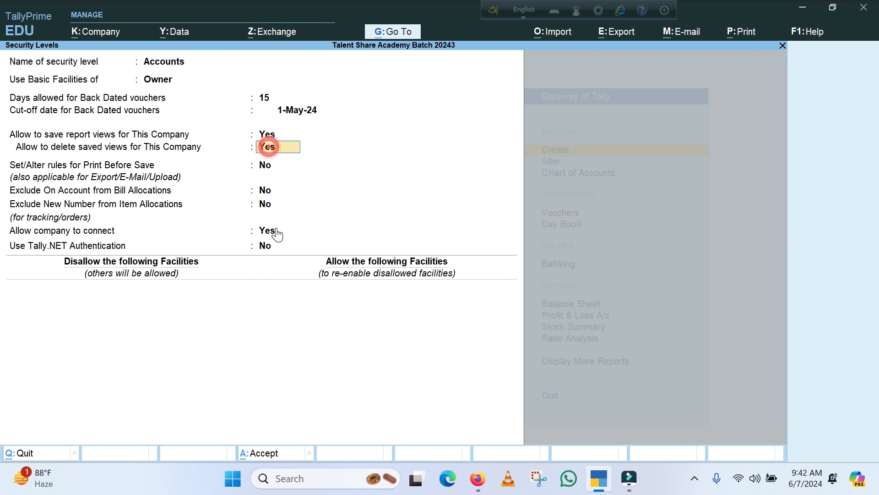
pyautogui.write('n')
pyautogui.press('Return')
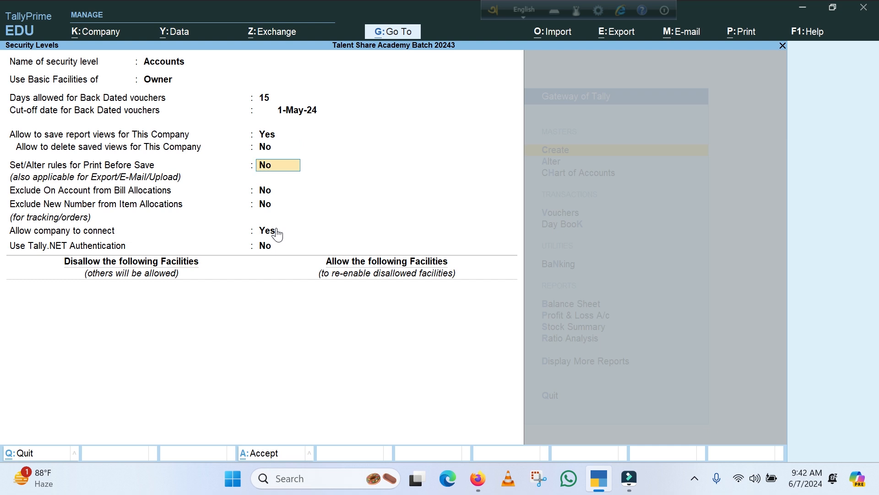
pyautogui.press('Return')
pyautogui.press('Return')
pyautogui.press('Return')
pyautogui.press('Return')
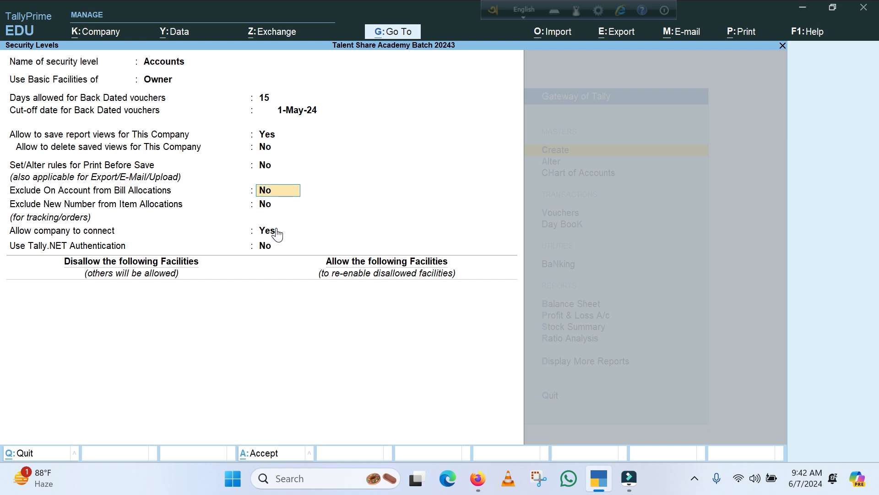
pyautogui.press('Return')
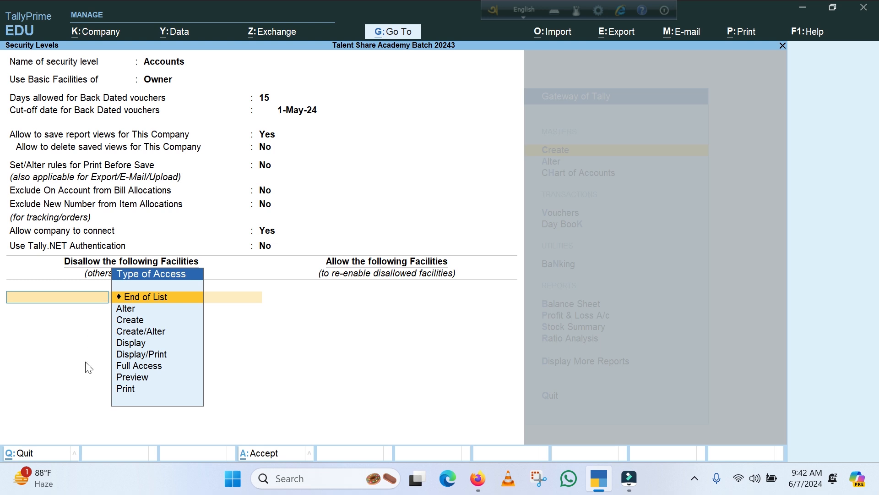
# Disallow Create access to Accounting Vouchers for the Accounts level.
pyautogui.press('Down')
pyautogui.press('Down')
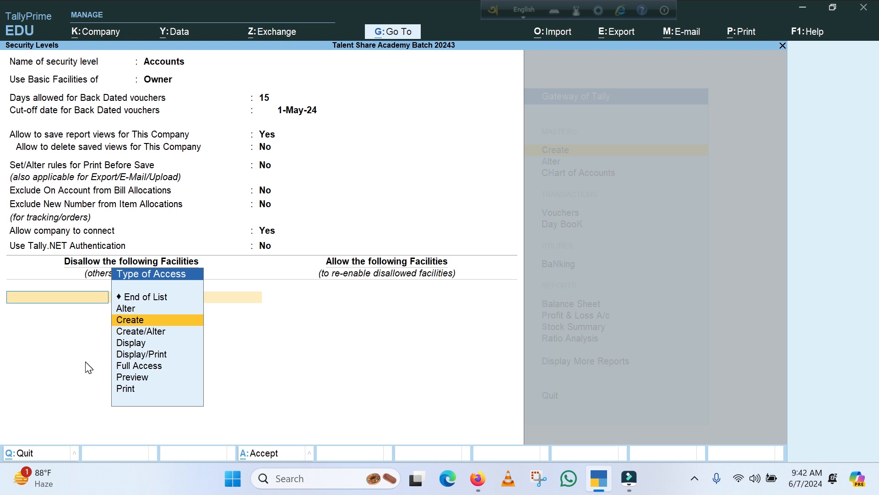
pyautogui.press('Return')
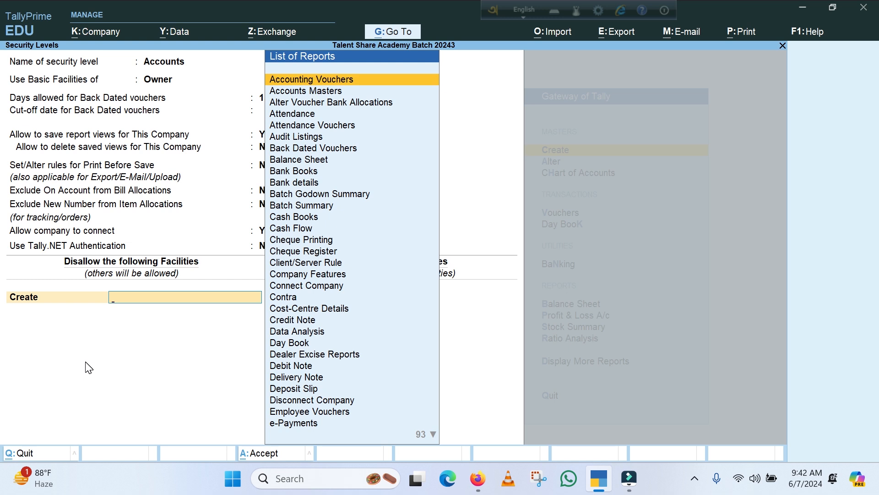
pyautogui.press('Return')
pyautogui.press('Return')
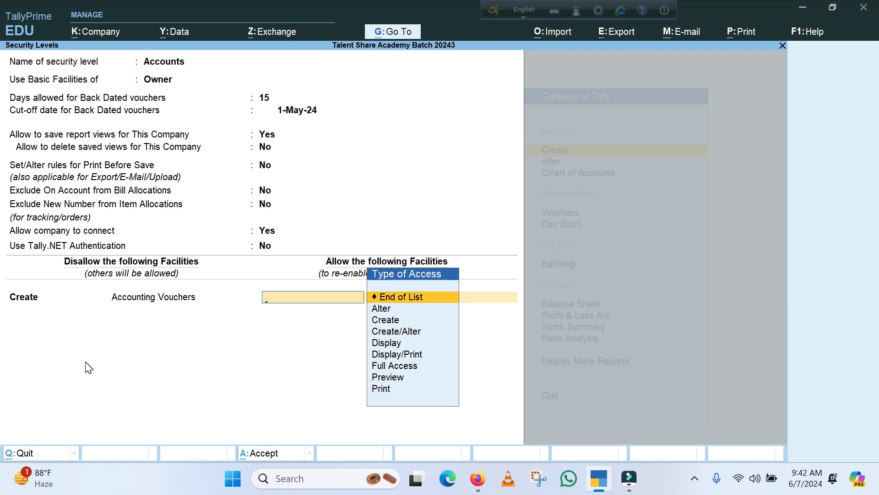
# Allow Display access to Vouchers for the Accounts level.
pyautogui.press('Down')
pyautogui.press('Down')
pyautogui.press('Down')
pyautogui.press('Down')
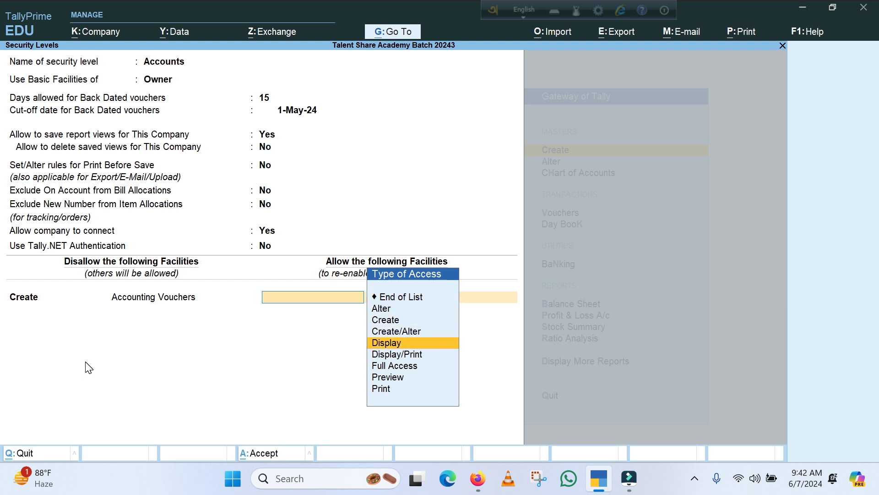
pyautogui.press('Return')
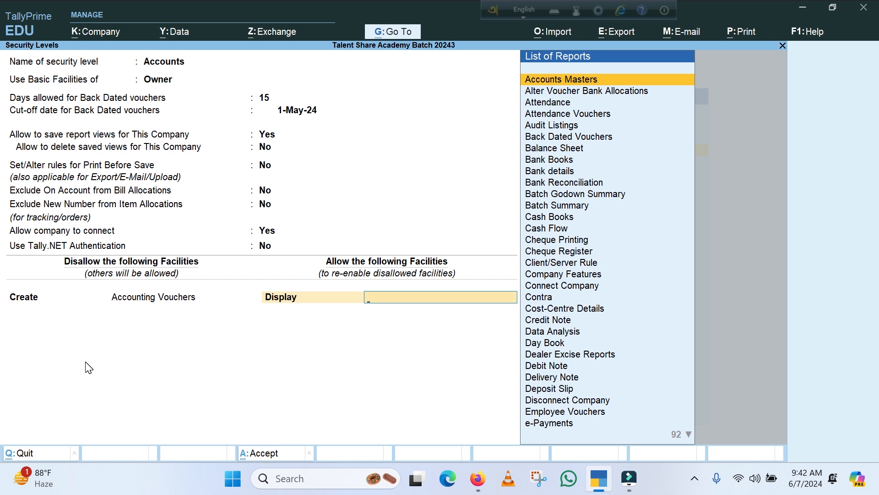
pyautogui.write('A')
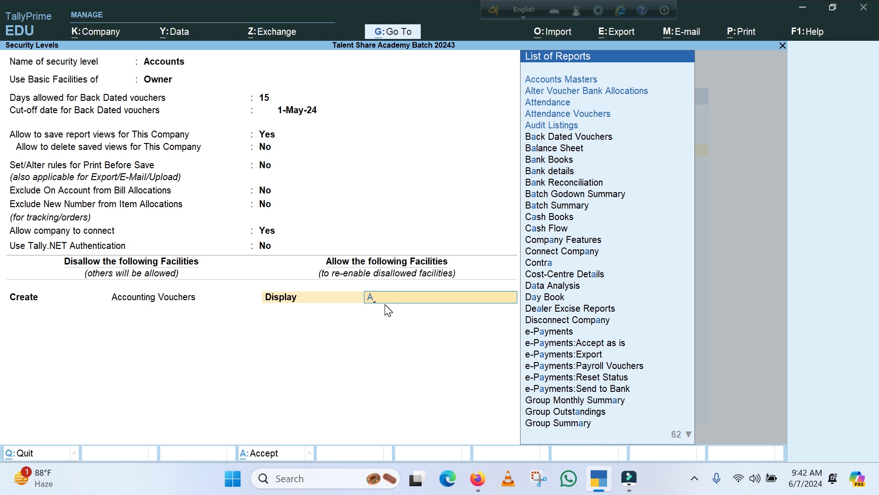
pyautogui.press('BackSpace')
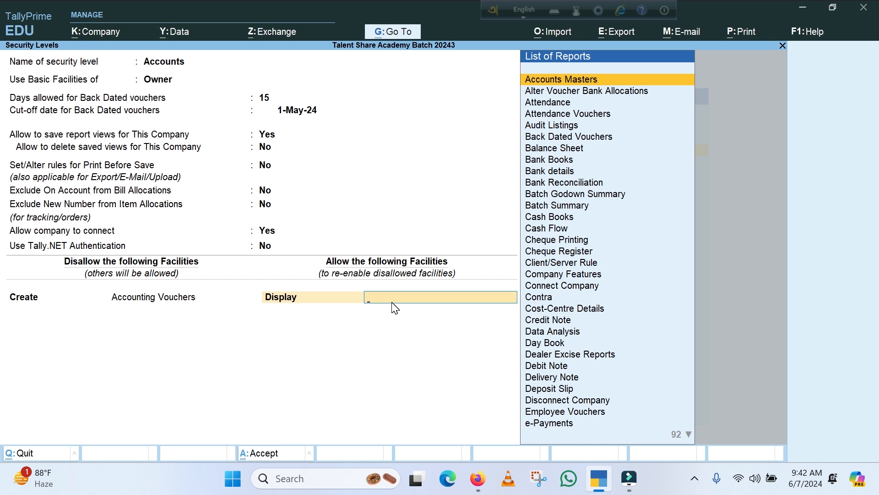
pyautogui.write('Vo')
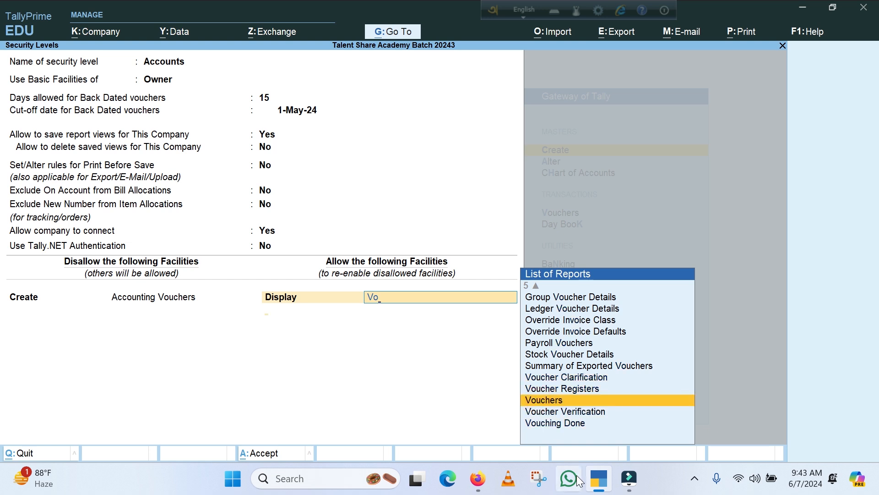
pyautogui.press('Return')
# Accept the Accounts security level and save the company's security levels, staying in the Gateway of Tally.
pyautogui.hotkey('ctrl', 'a')
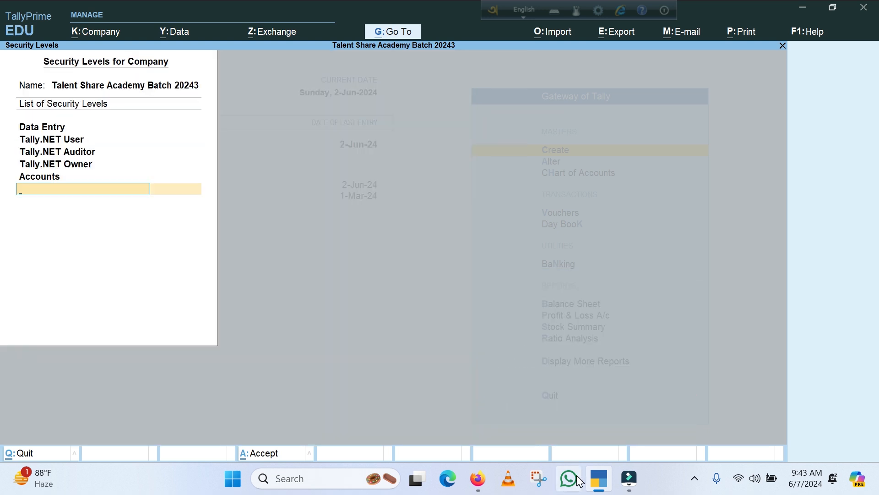
pyautogui.press('Return')
pyautogui.press('y')
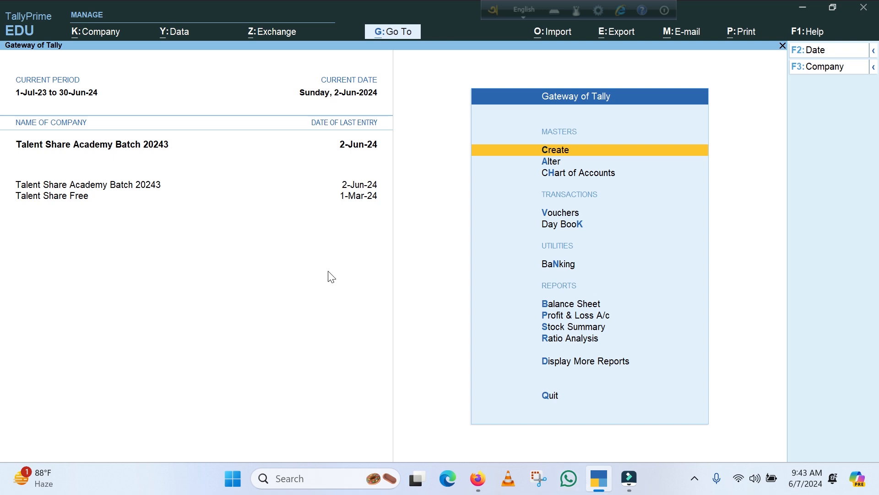
pyautogui.press('Escape')
pyautogui.press('Escape')
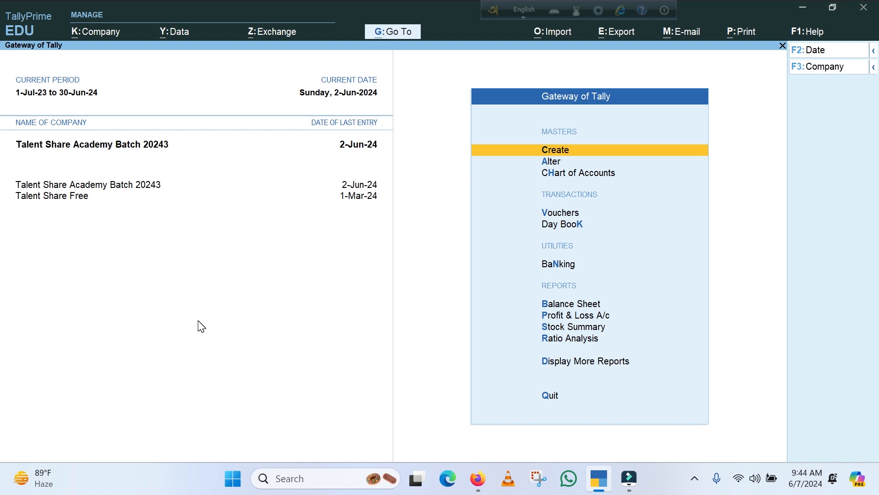